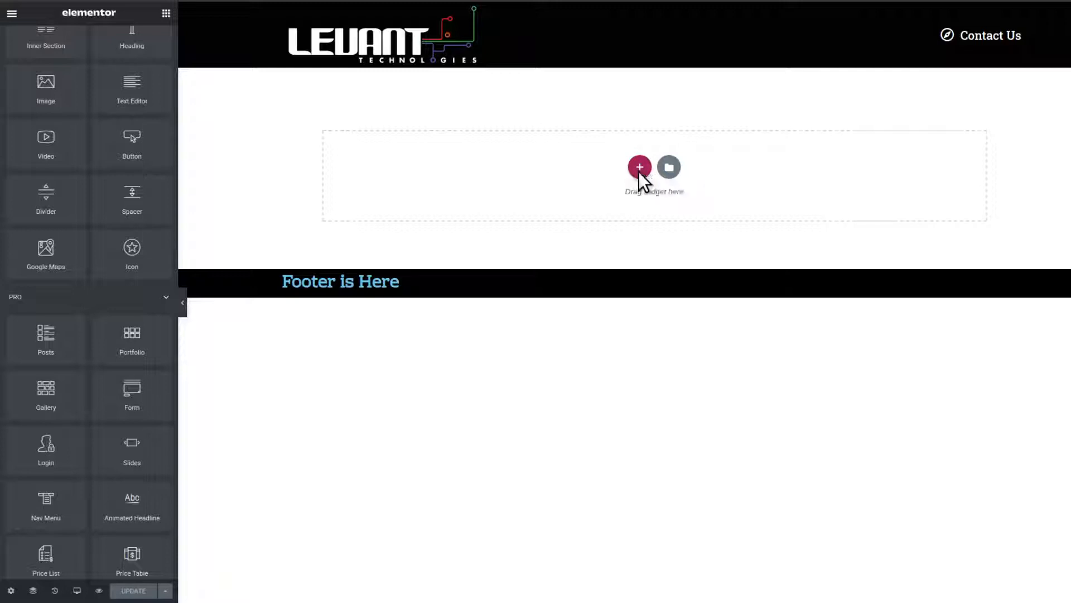
- Add a single-column section to the page and place a Gallery widget in it
left_click(640, 167)
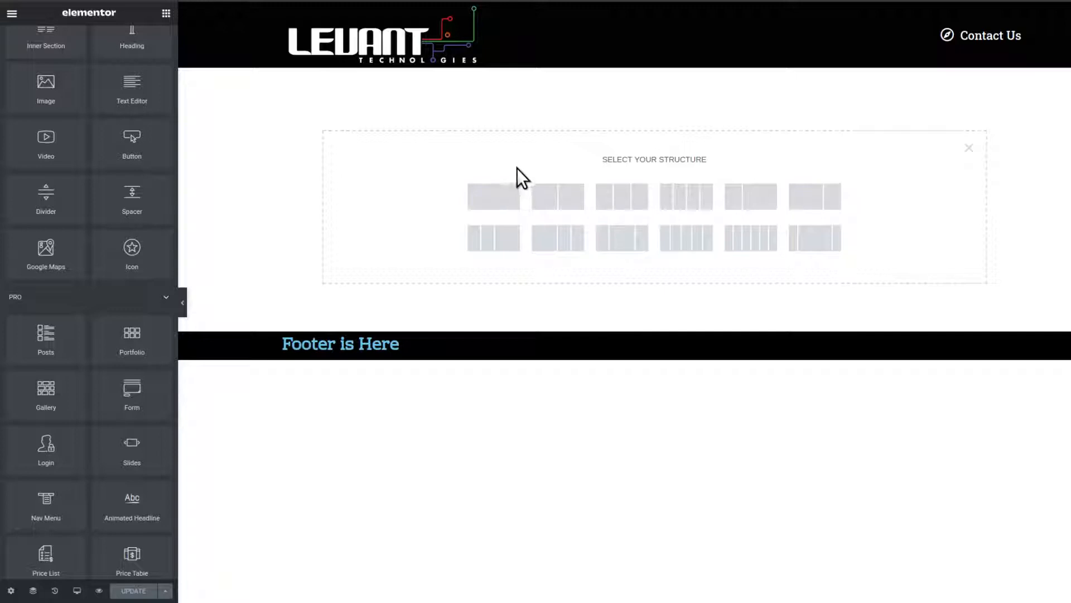
left_click(511, 196)
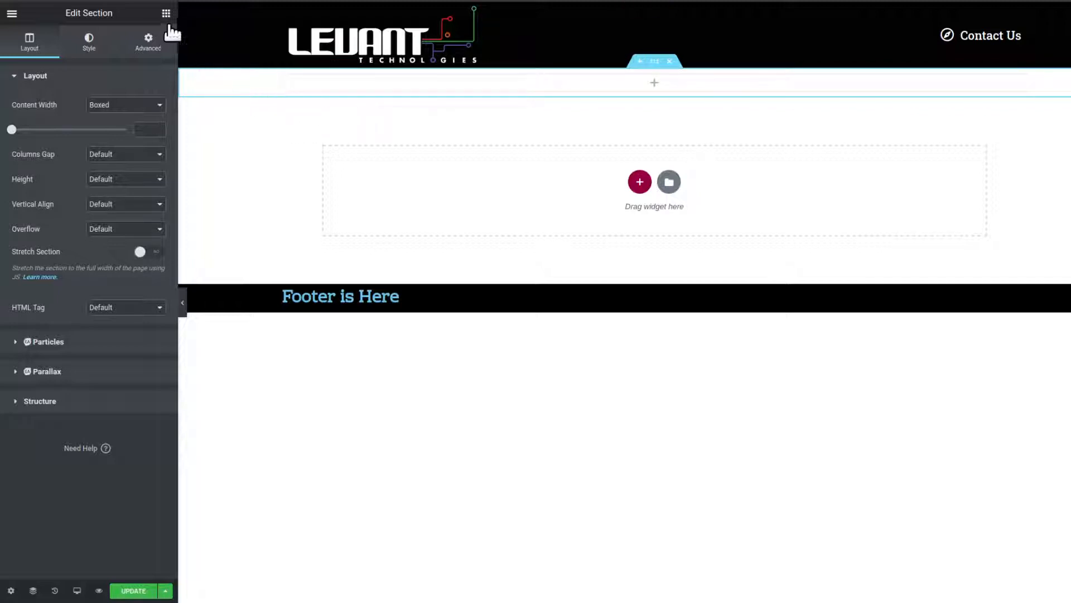
left_click(166, 14)
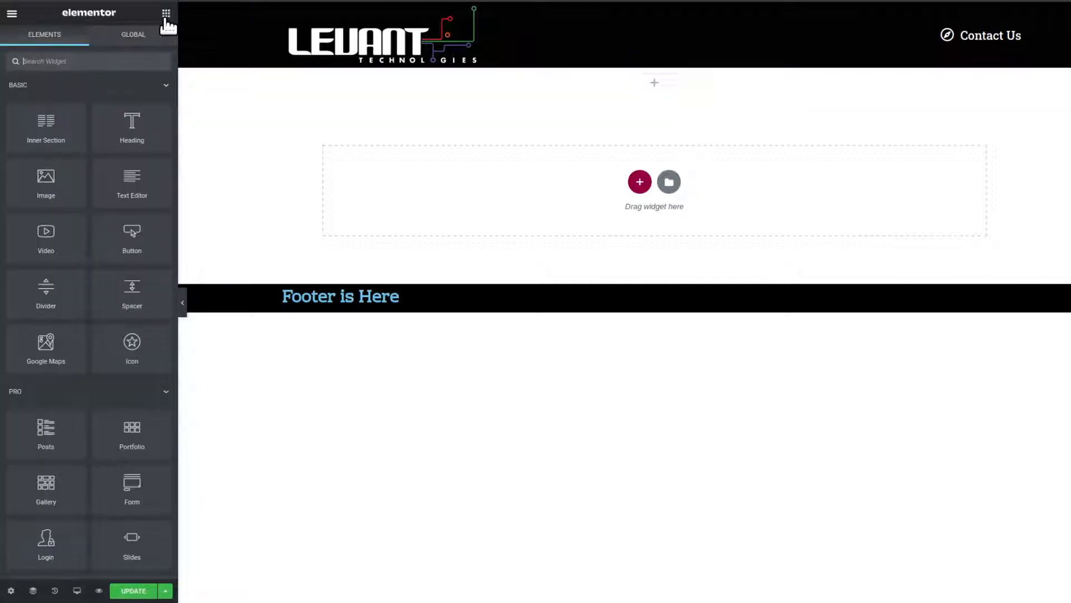
scroll(81, 277, "down", 4)
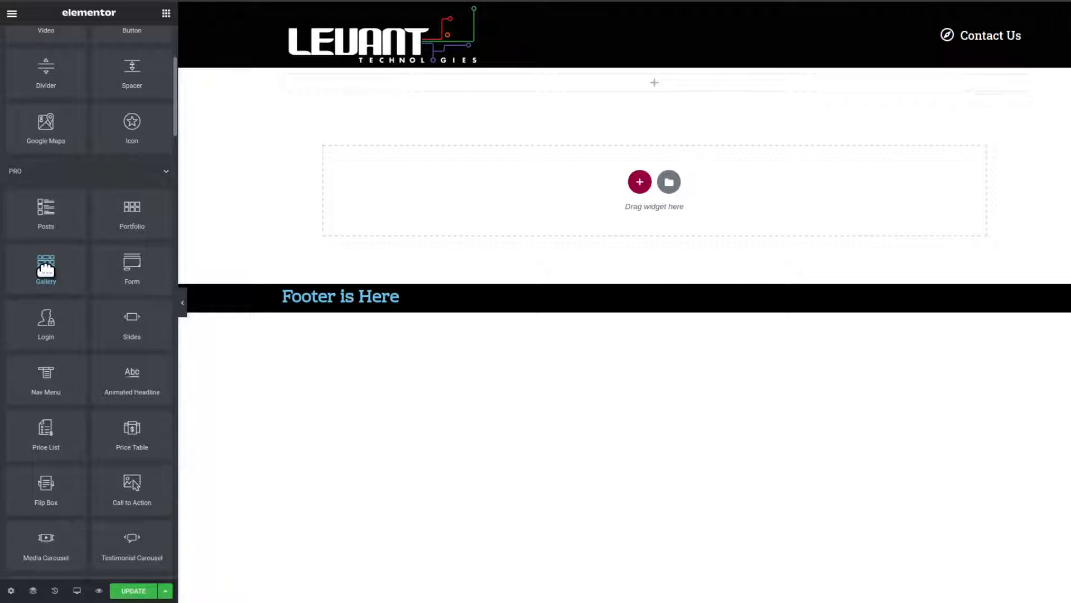
left_click_drag(45, 270, 614, 84)
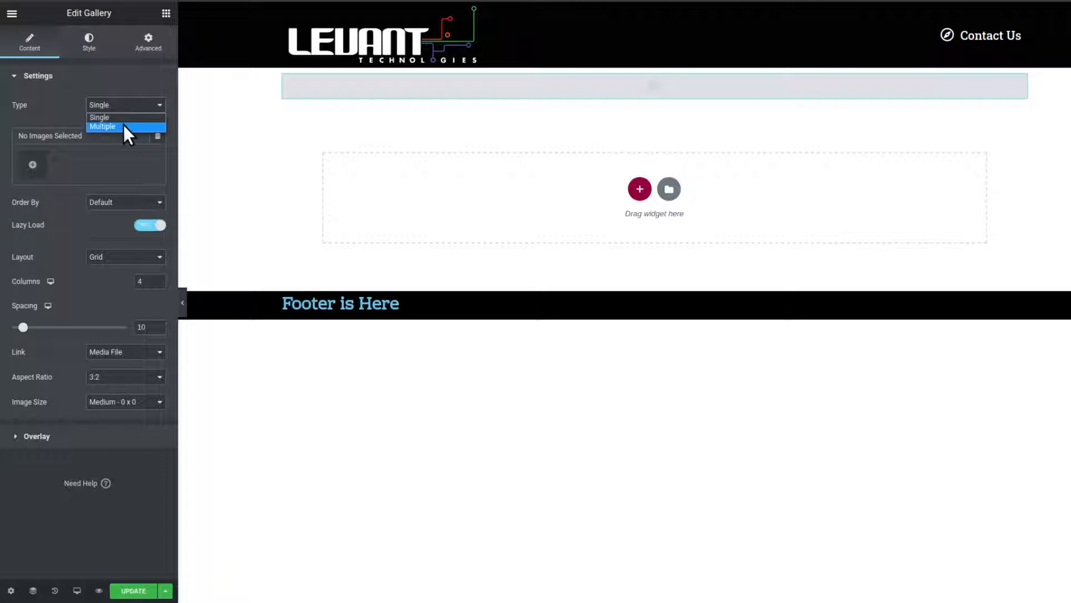
- Keep the gallery type Single and create a new gallery from the first six images in the media library
left_click(62, 115)
left_click(35, 167)
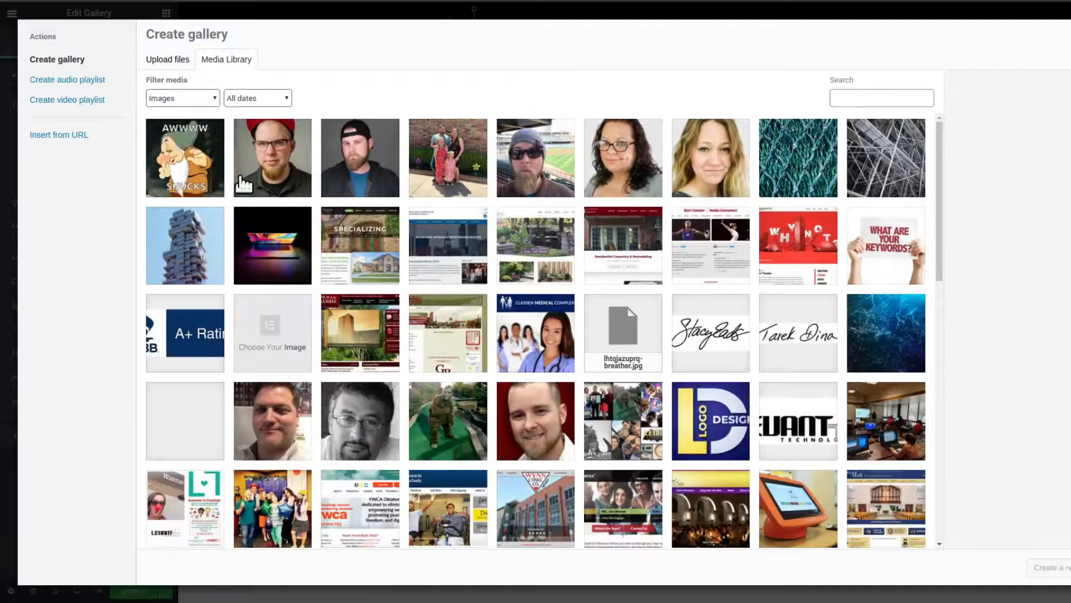
left_click(203, 175)
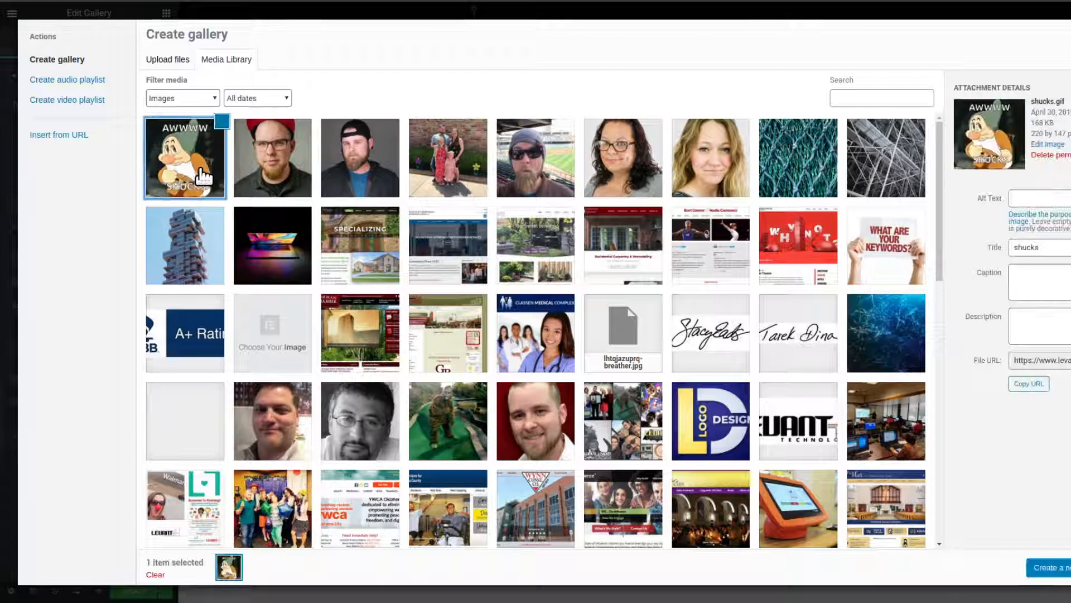
left_click(274, 165)
left_click(360, 165)
left_click(438, 166)
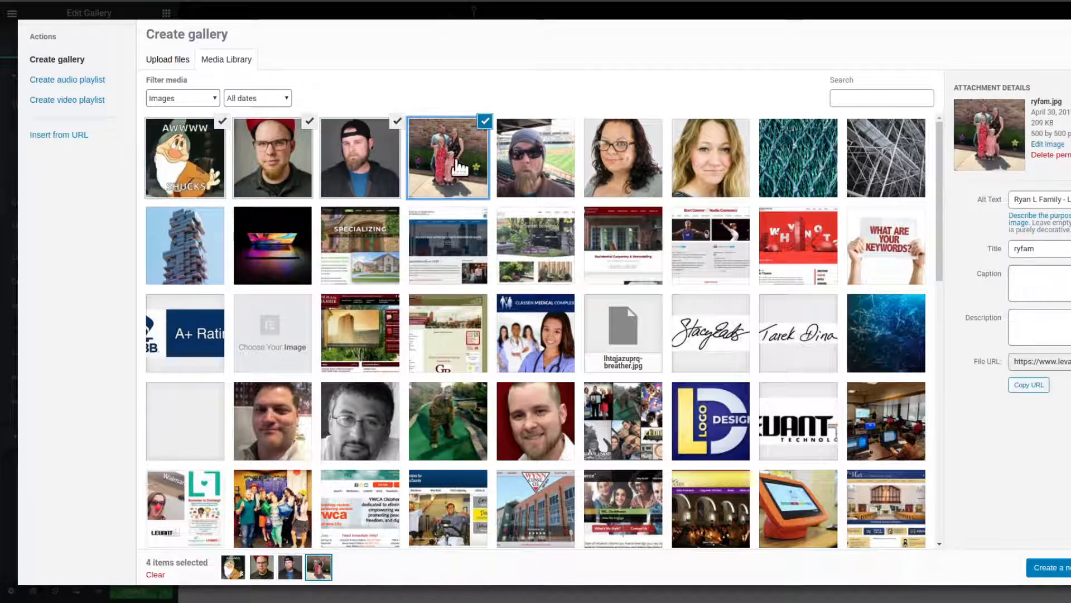
left_click(512, 167)
left_click(593, 168)
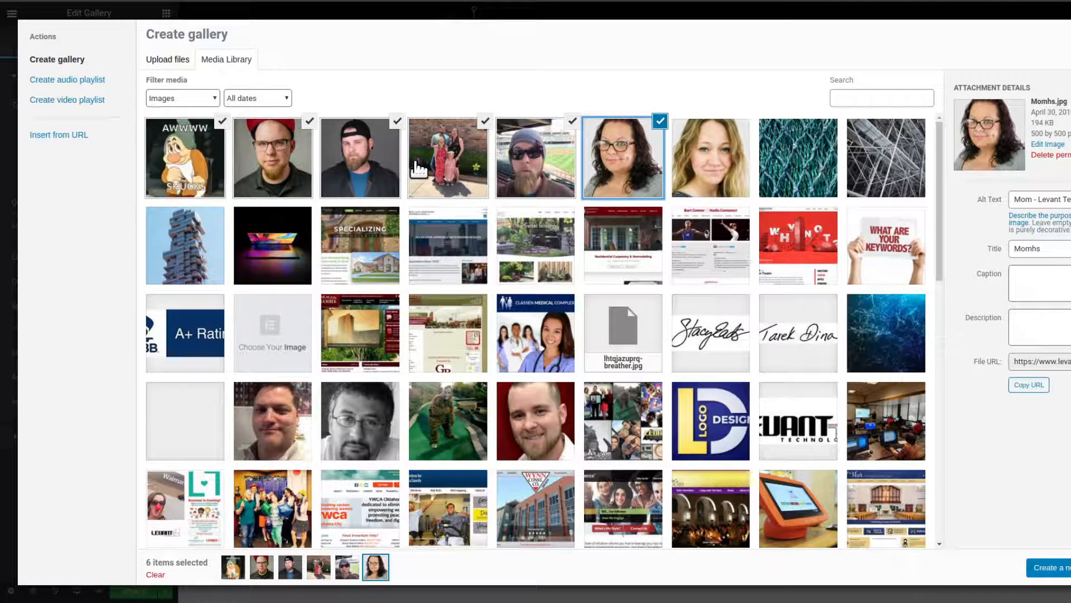
left_click(1051, 570)
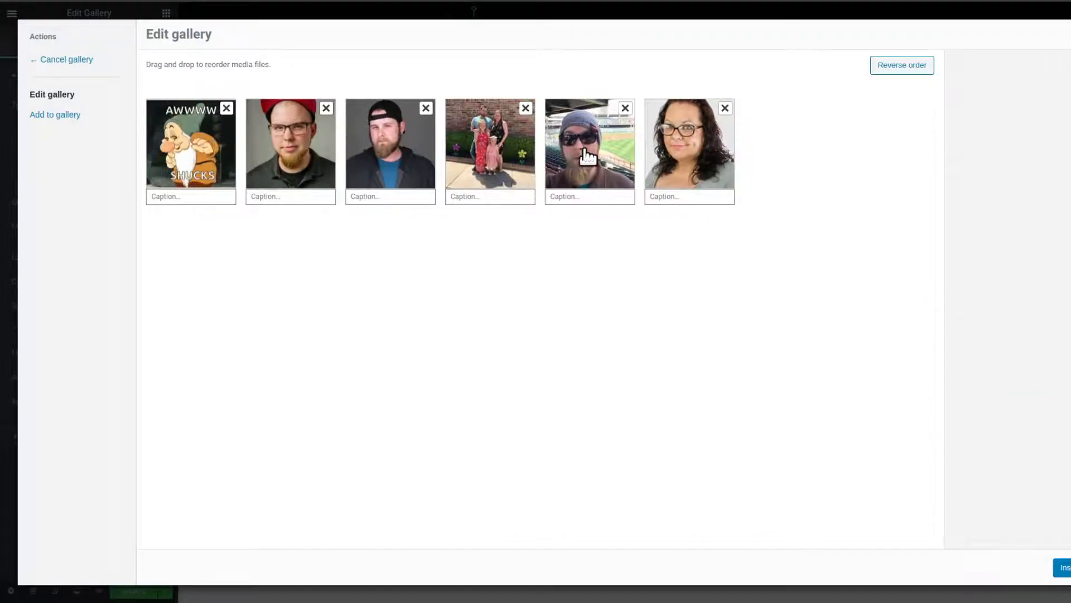
- Rearrange and reverse the six images into the order family, woman, red cap, black cap, cartoon, ballpark, and insert the gallery
left_click_drag(588, 156, 281, 161)
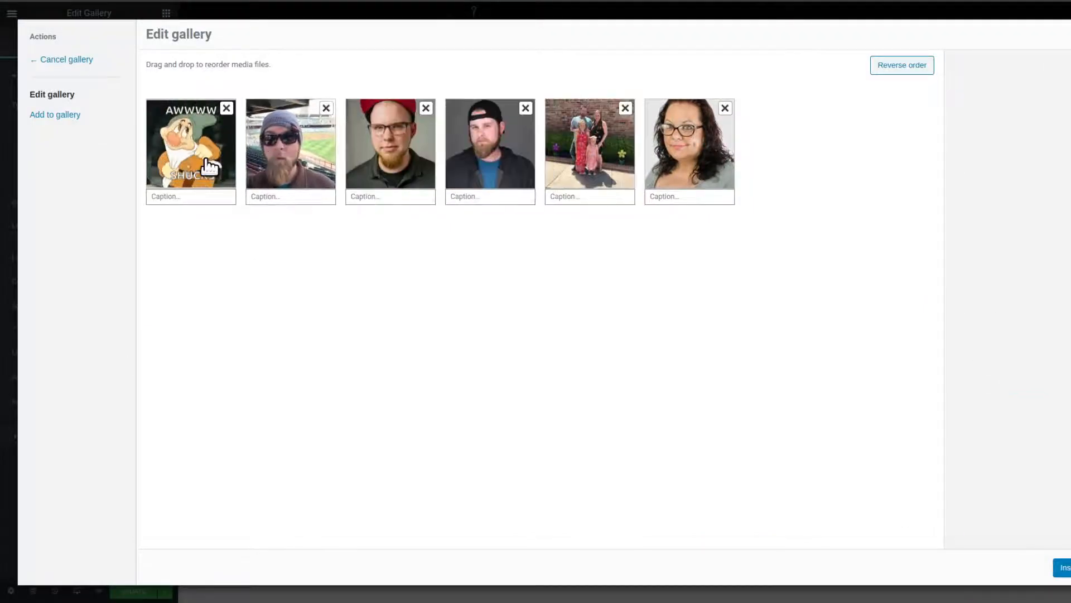
left_click_drag(211, 165, 575, 159)
left_click_drag(505, 166, 406, 166)
left_click_drag(706, 167, 580, 166)
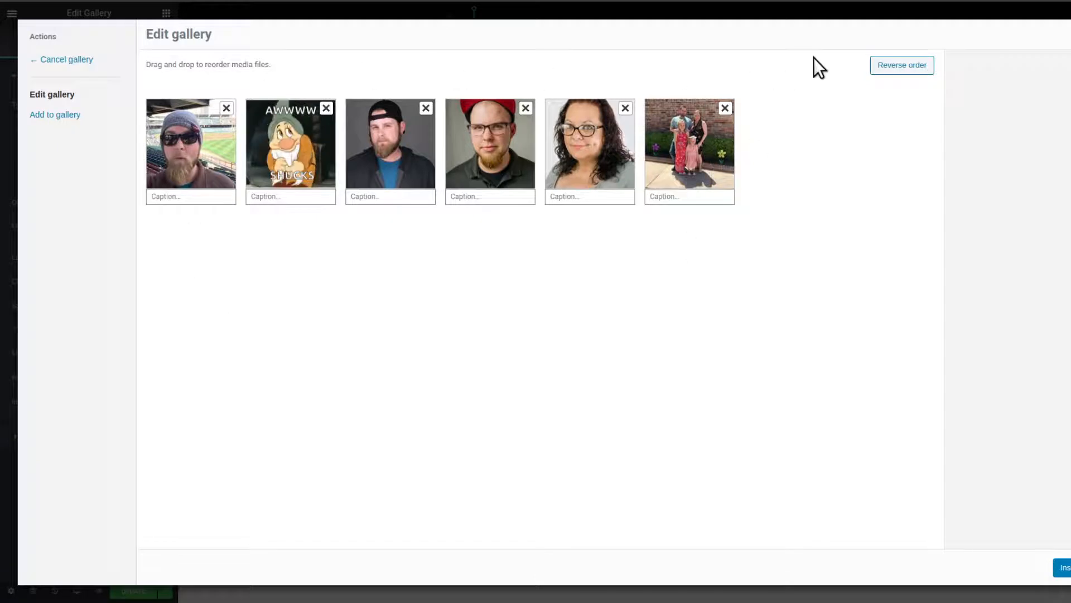
left_click(903, 68)
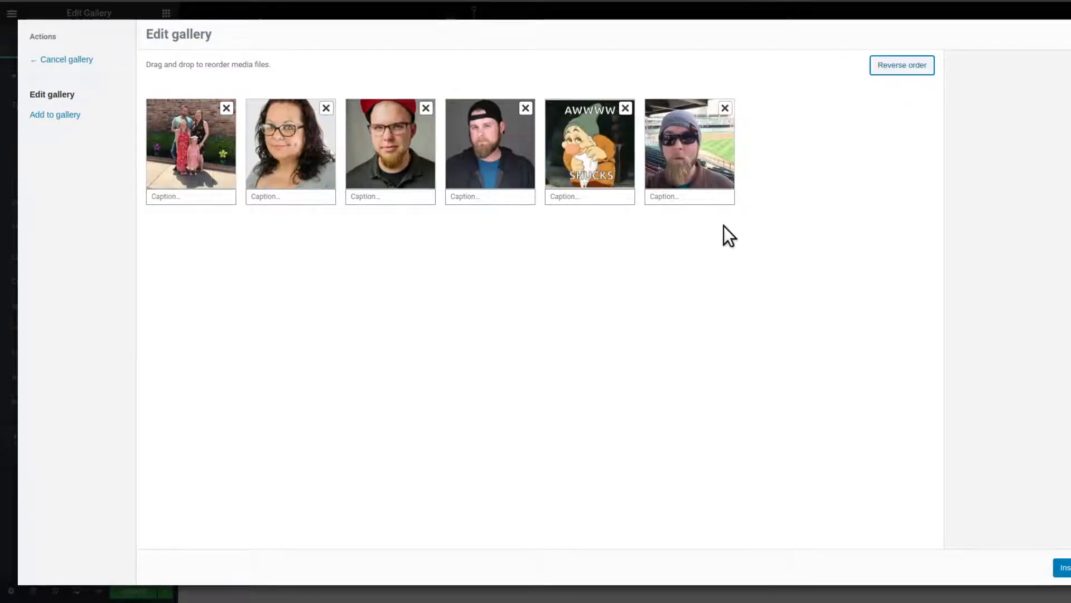
left_click(1065, 567)
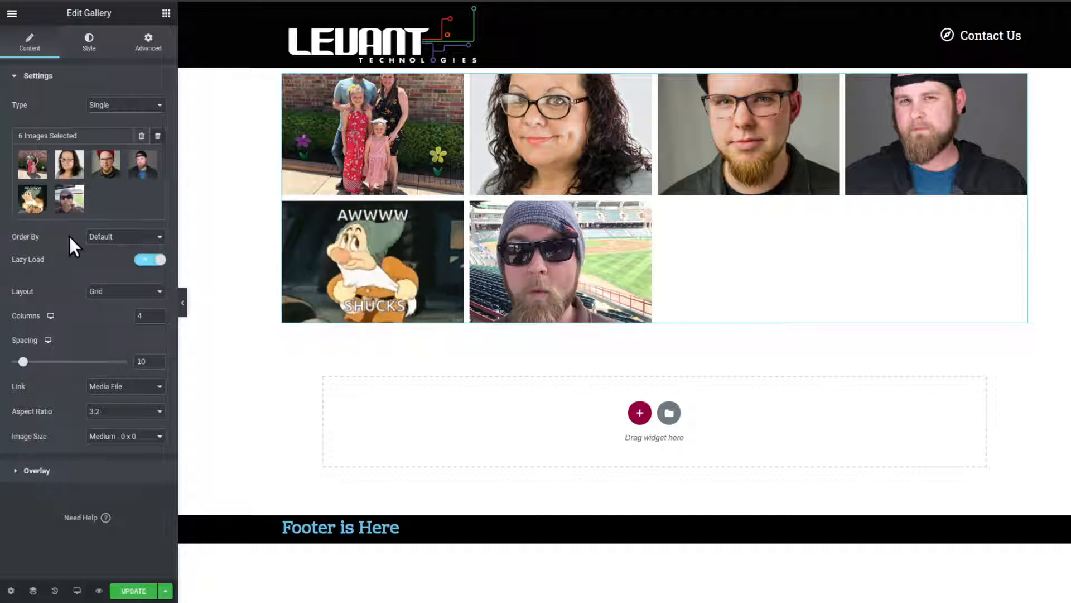
- Set the gallery images to be ordered by Random
left_click(99, 236)
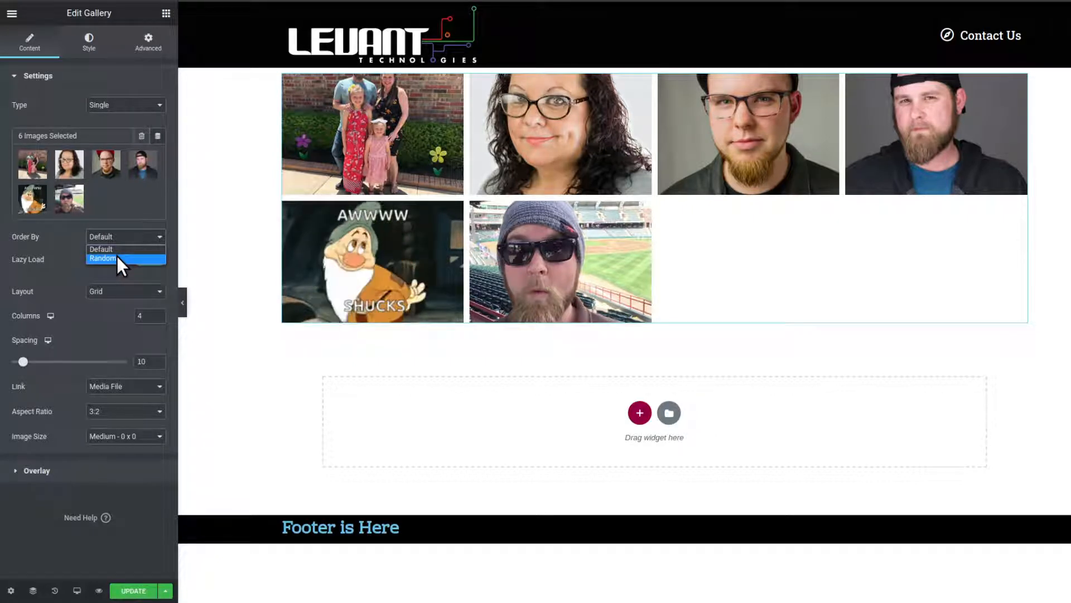
left_click(115, 257)
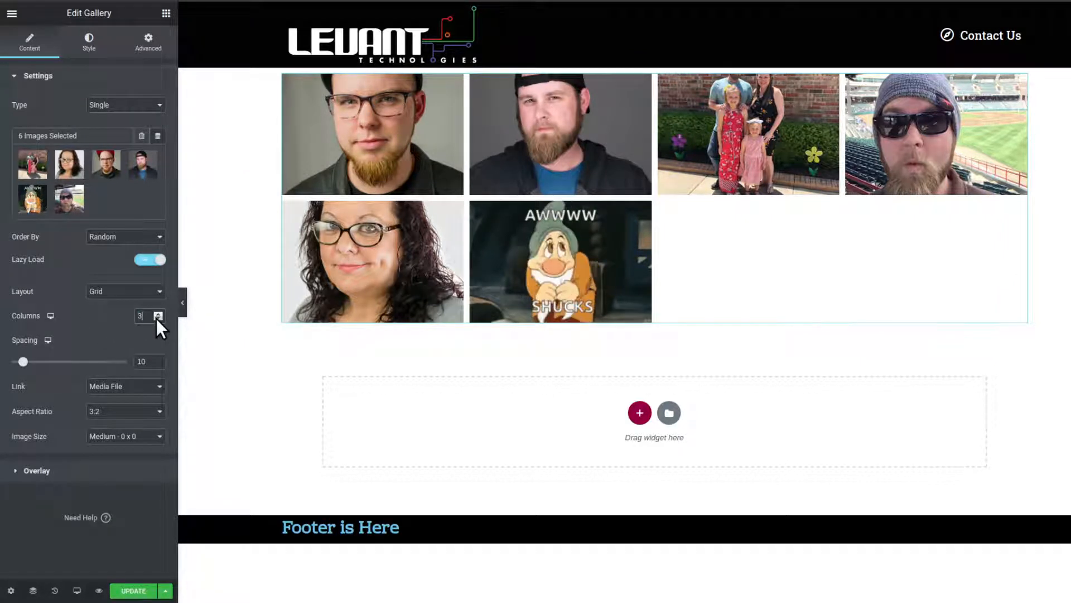
- Try the Grid gallery with 3, 2 and 1 columns, and return it to 4 columns
type("3")
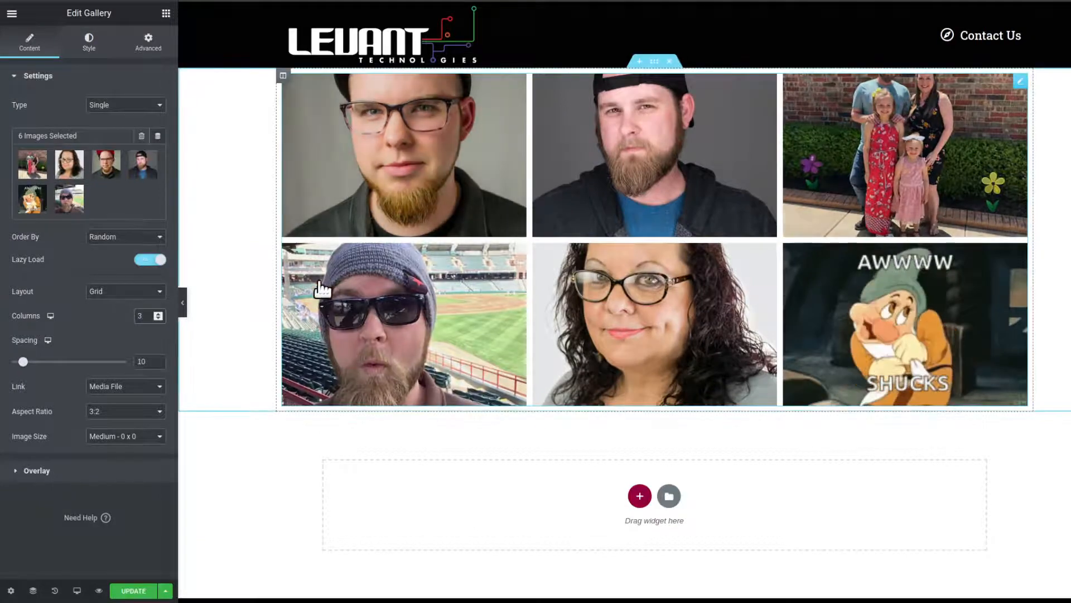
left_click(158, 318)
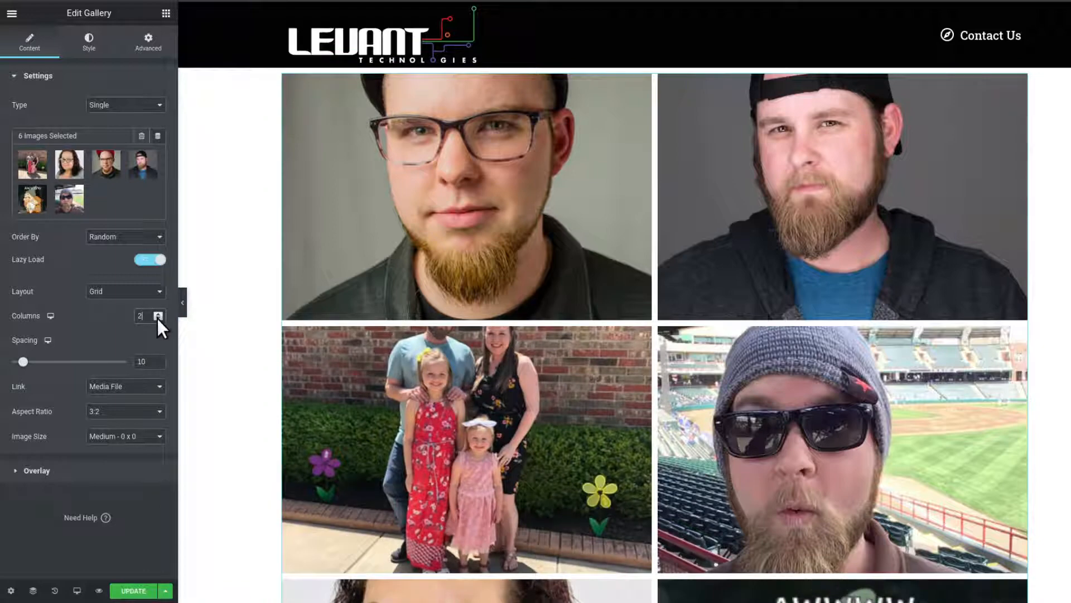
left_click(157, 316)
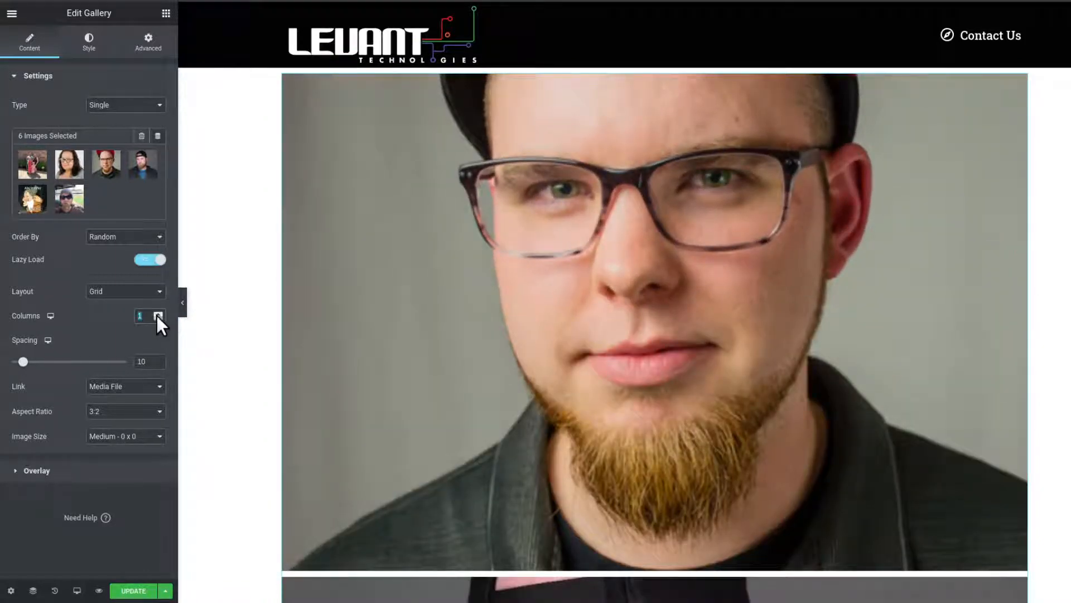
left_click(157, 313)
left_click(157, 314)
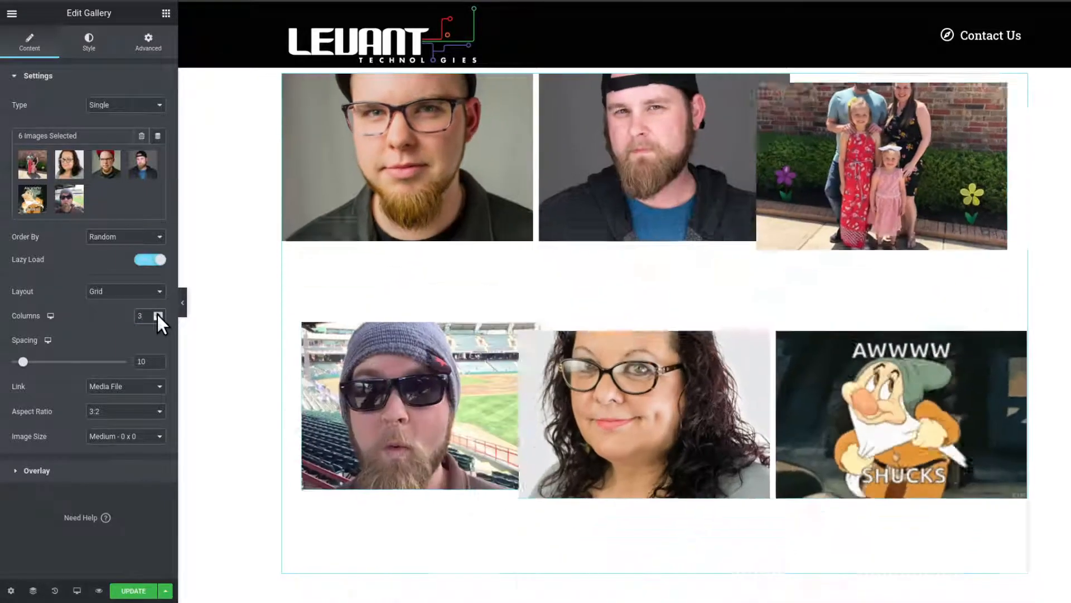
left_click(157, 313)
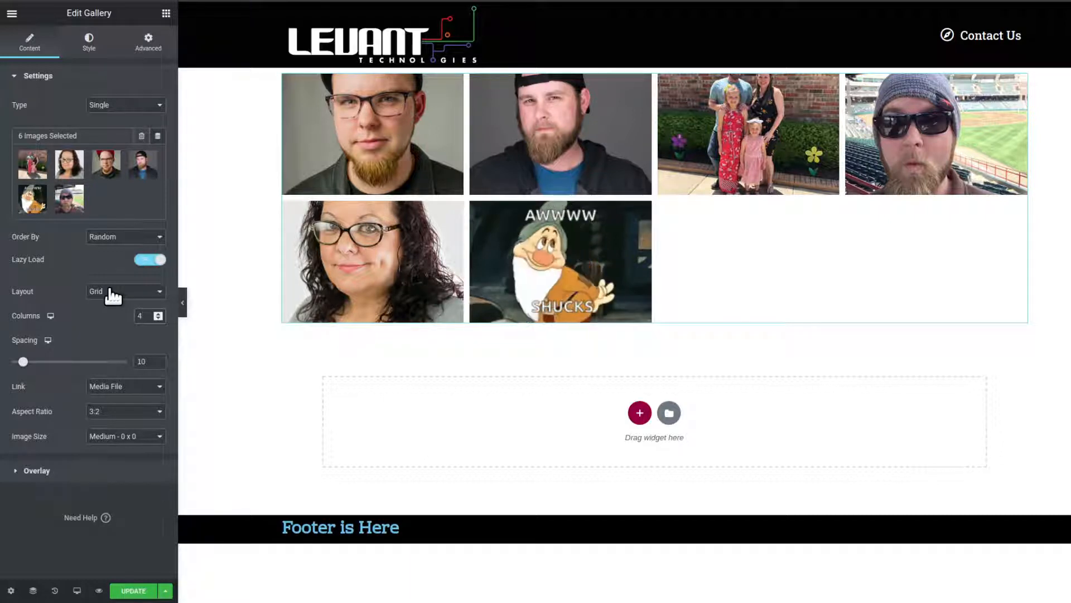
- Try the Justified layout on the gallery and switch it to Masonry
left_click(110, 291)
left_click(111, 313)
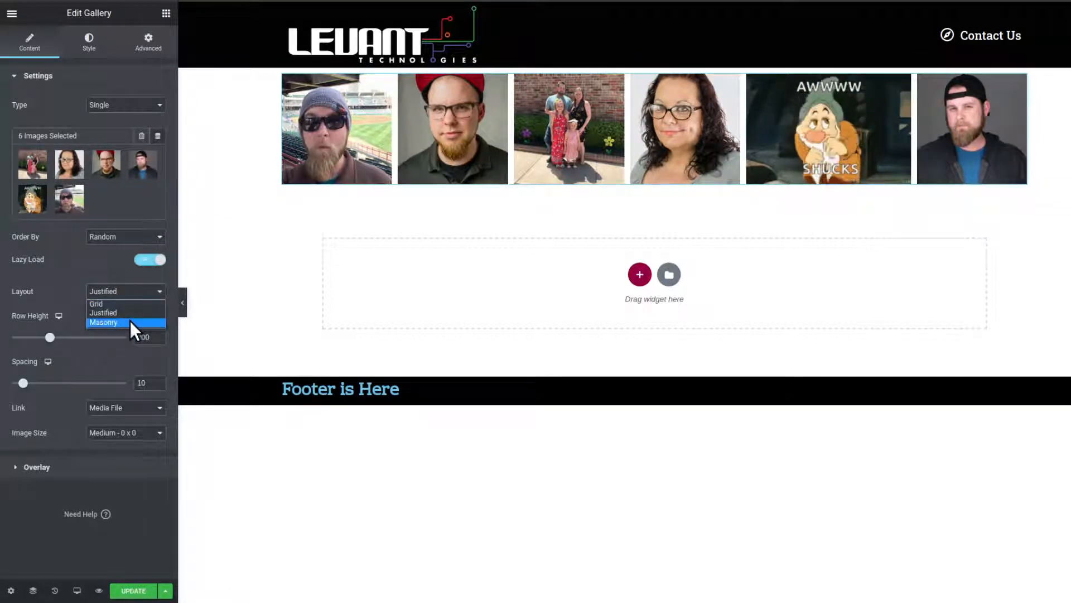
left_click(130, 322)
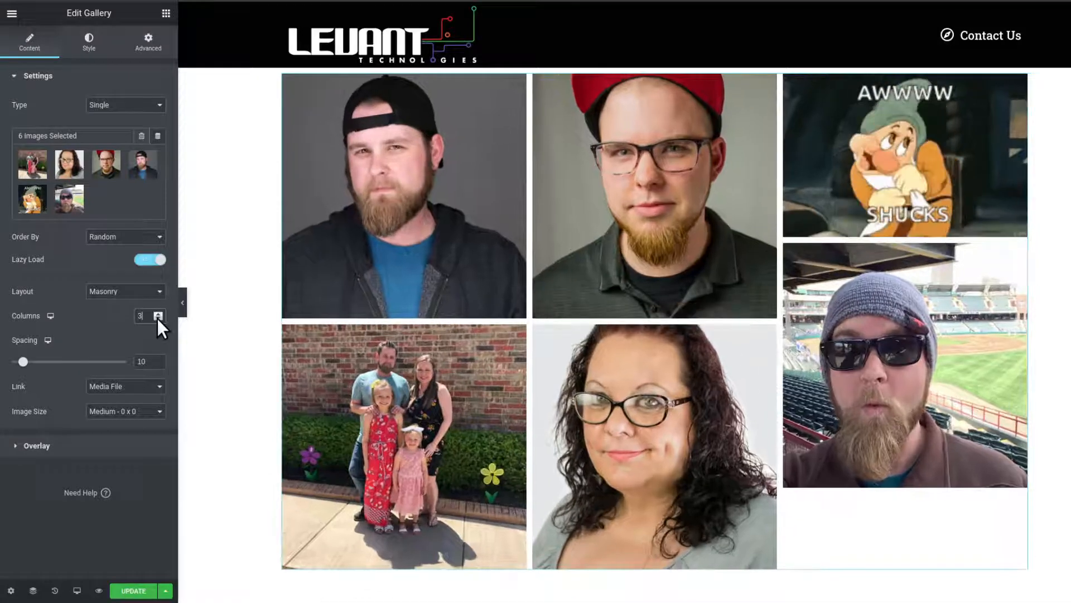
- Preview the Masonry gallery with the columns reduced to 2, and bring the column count back to 4
left_click(158, 318)
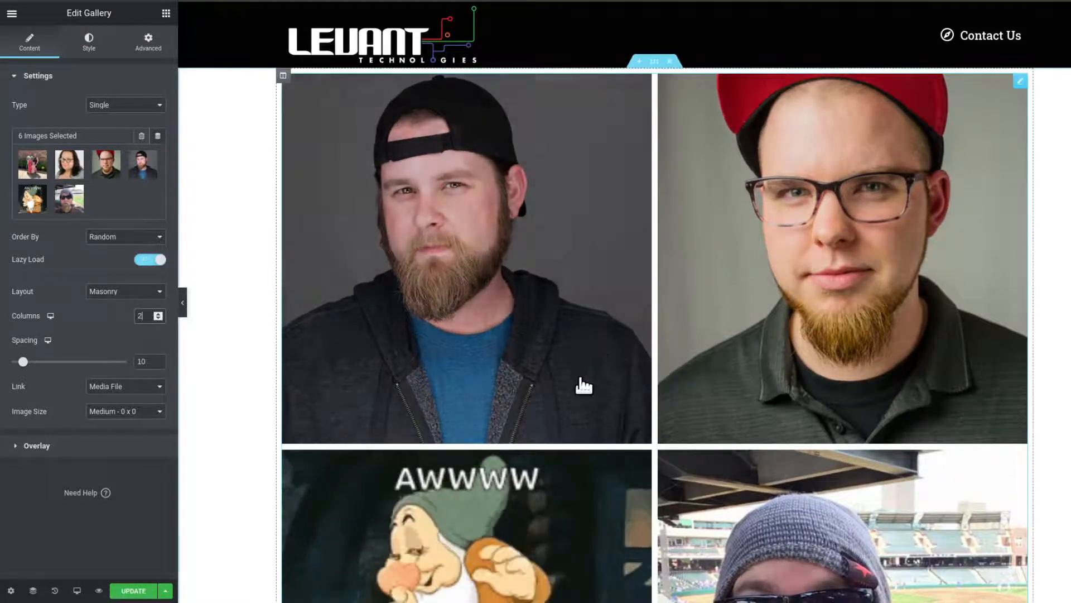
scroll(599, 420, "down", 5)
scroll(599, 420, "down", 1)
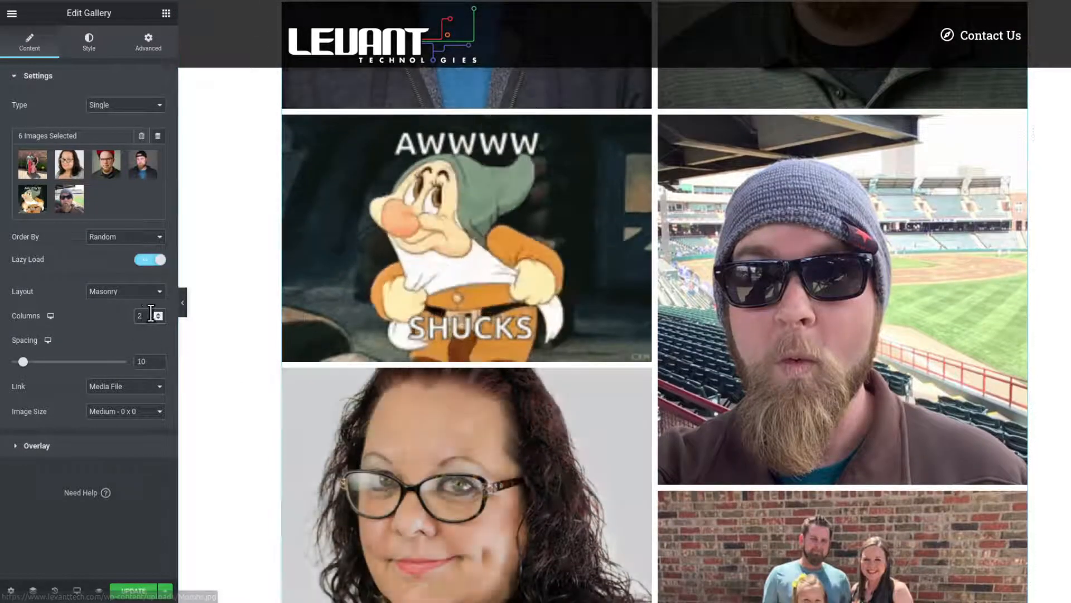
left_click(156, 313)
left_click(157, 313)
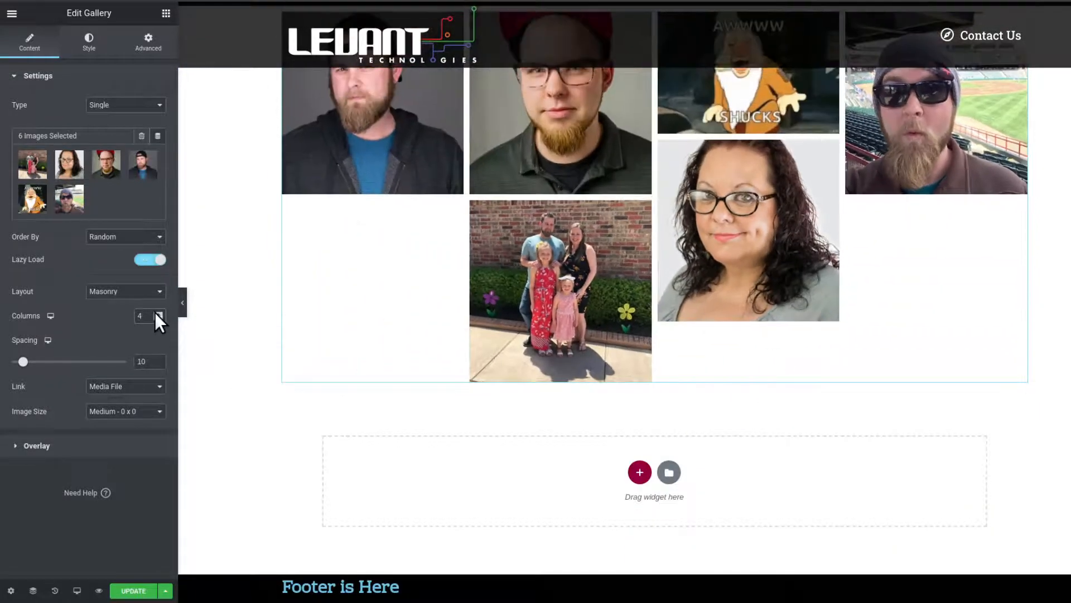
left_click(156, 314)
left_click(157, 317)
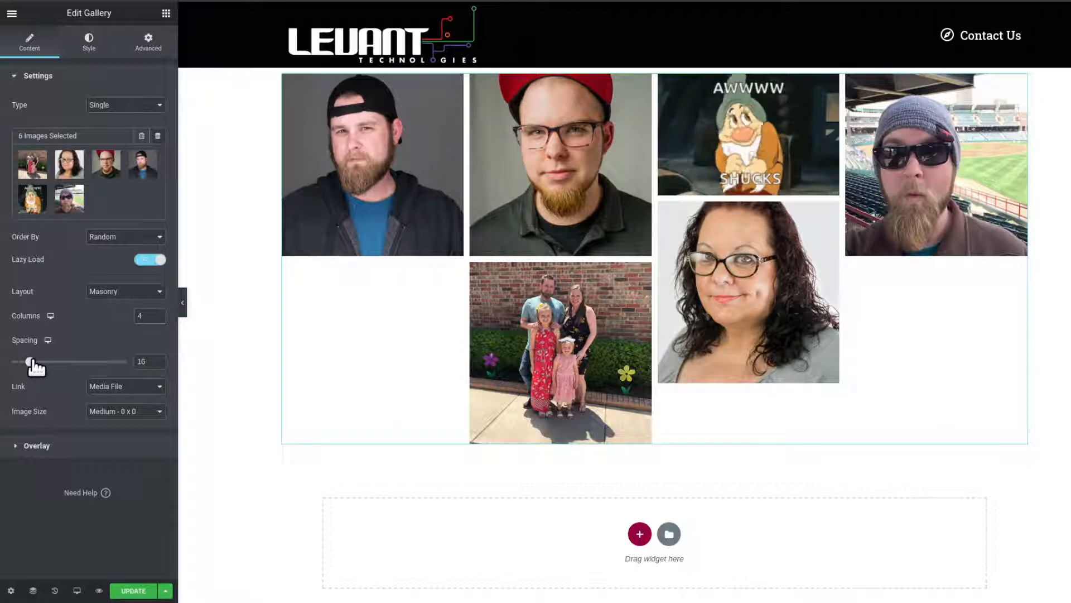
- Set the gallery's image spacing to 20 and its layout back to Grid
left_click_drag(32, 360, 38, 360)
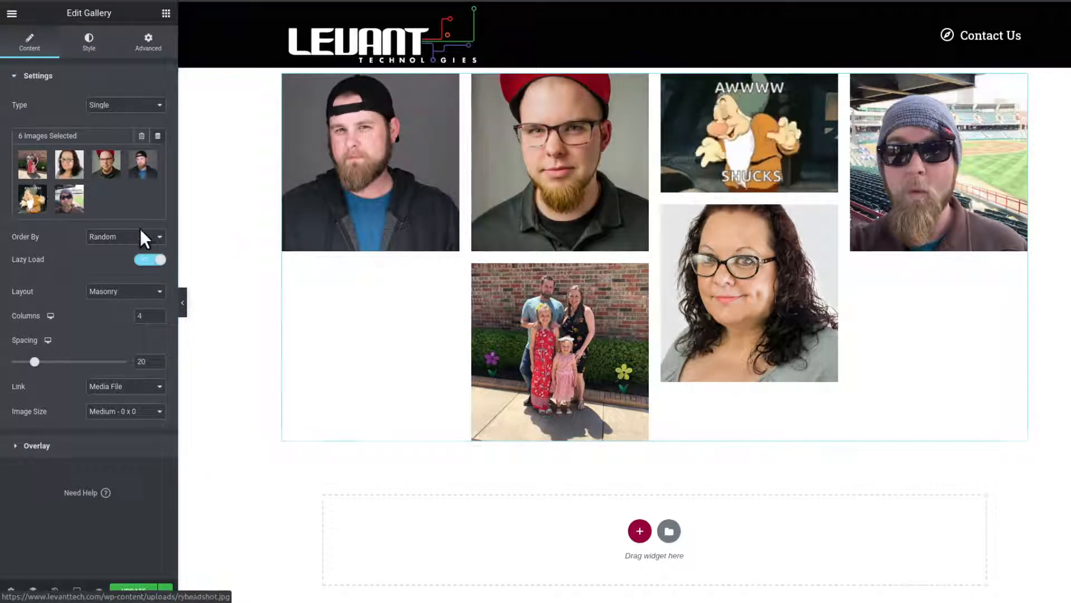
left_click(136, 296)
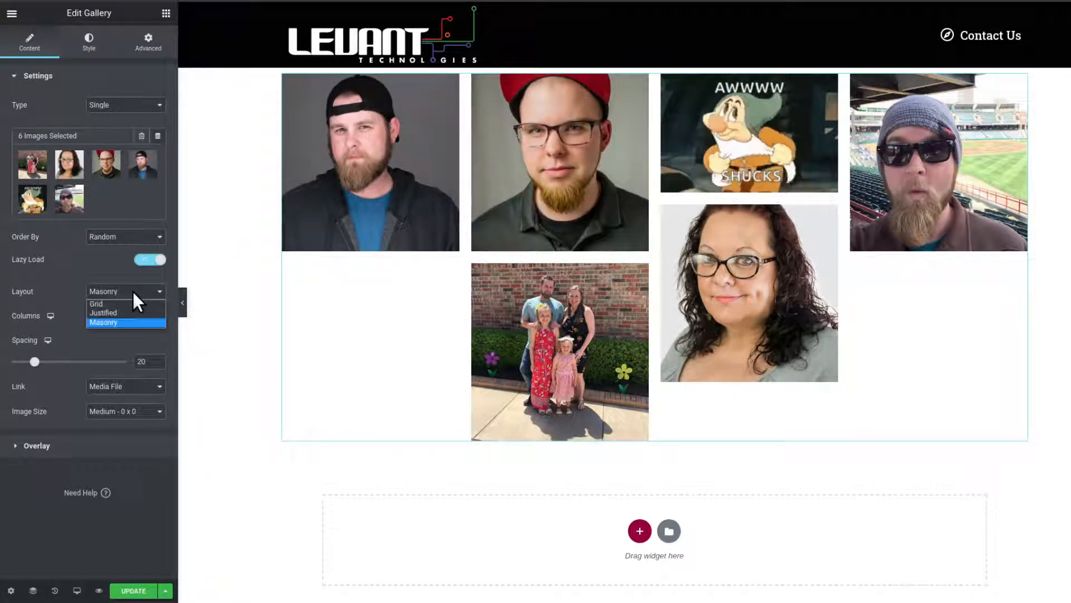
left_click(135, 300)
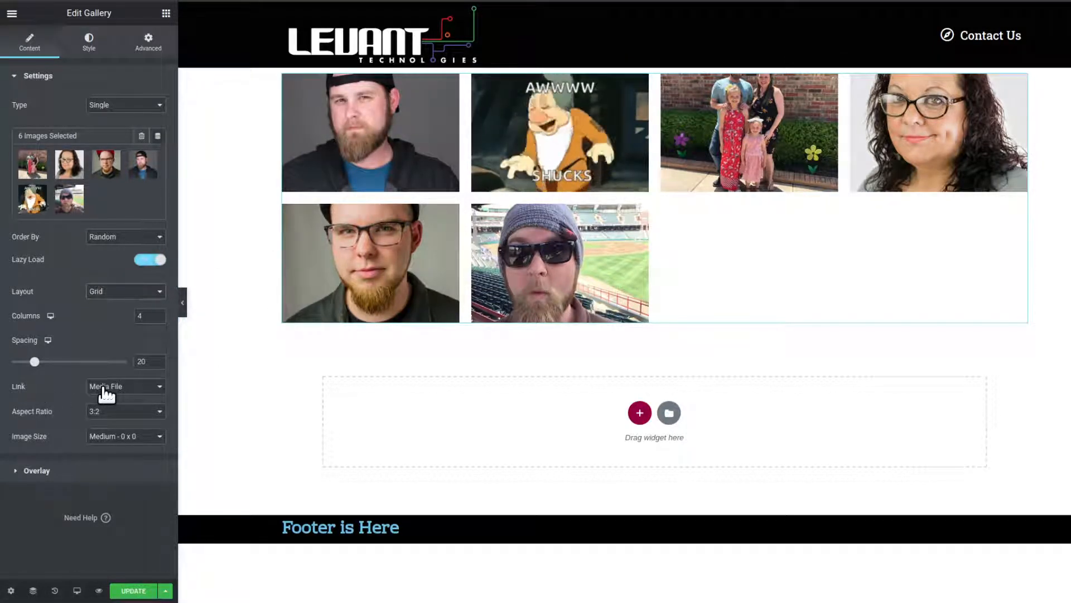
- Open the first gallery image in the lightbox and browse forward and back through the images
left_click(358, 160)
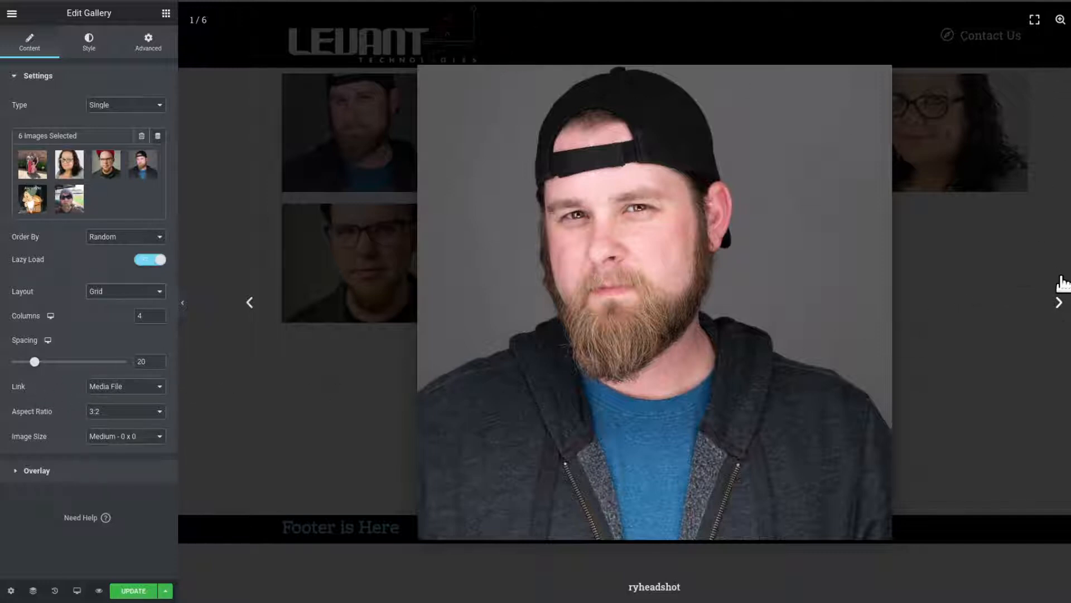
left_click(1052, 305)
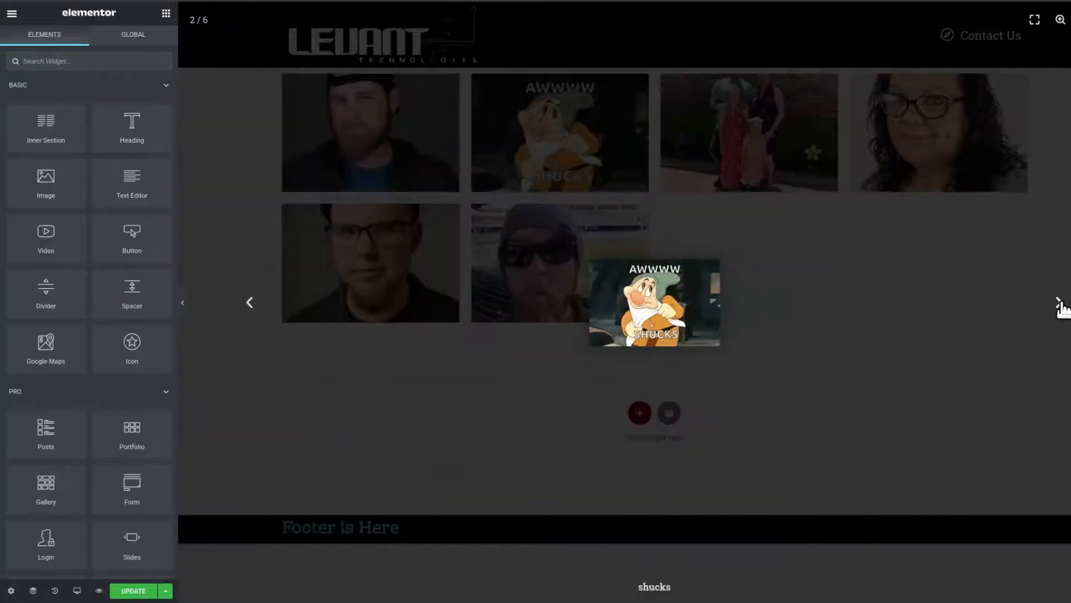
left_click(1060, 304)
left_click(1060, 306)
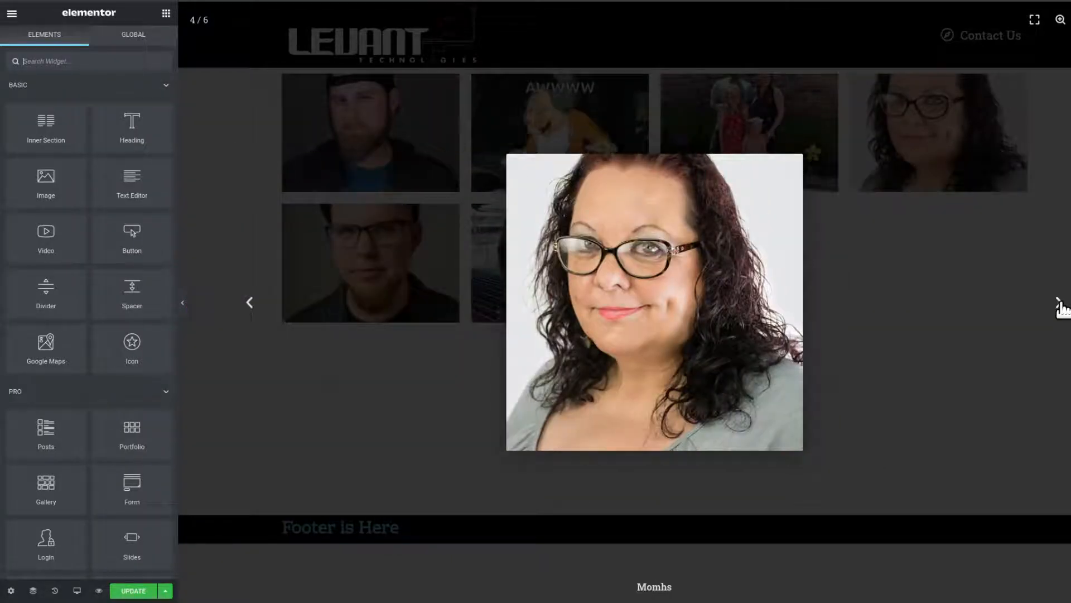
left_click(1060, 304)
left_click(248, 304)
left_click(248, 304)
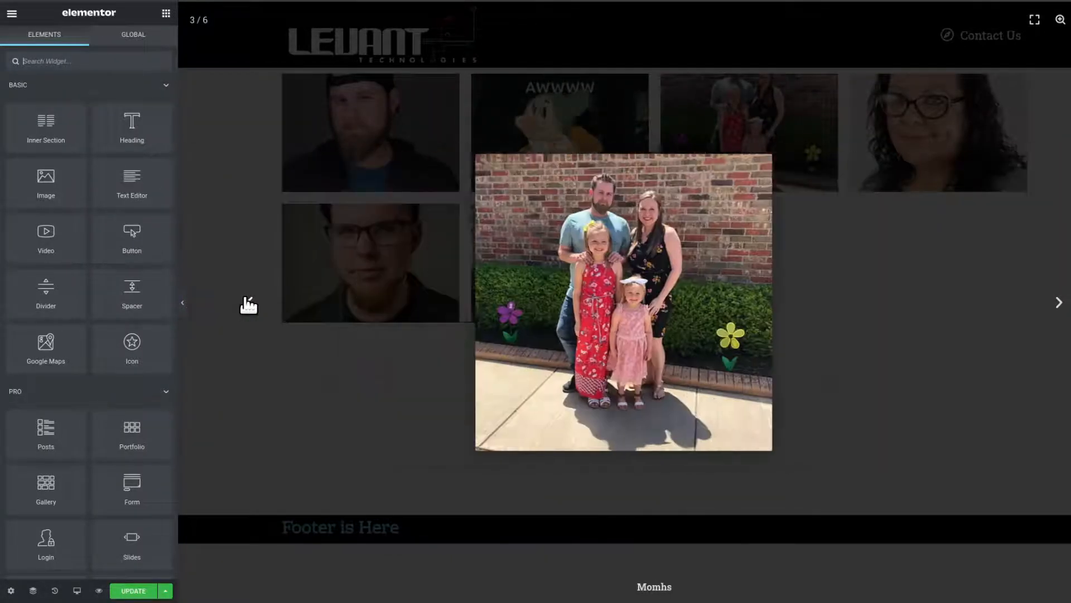
left_click(249, 304)
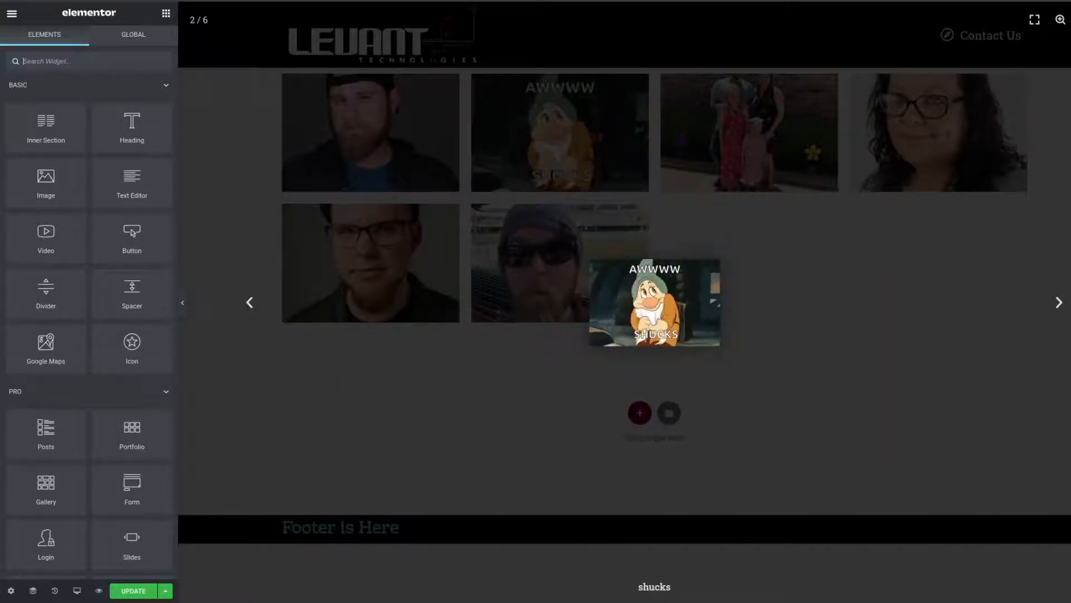
- Close the lightbox, reopen the gallery's settings and review the Link options, keeping Media File
key("Escape")
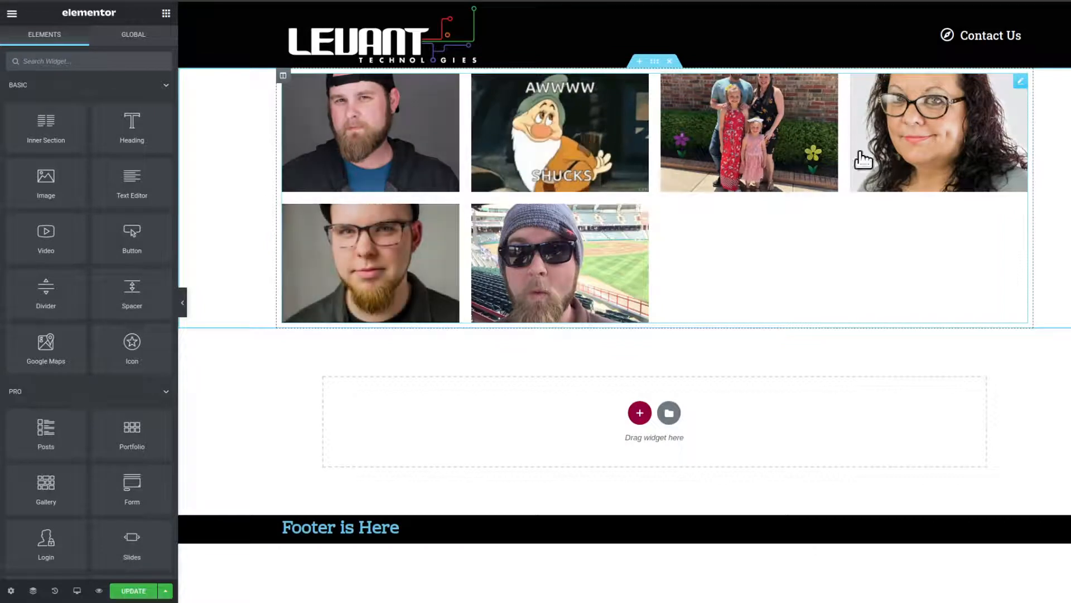
right_click(1020, 85)
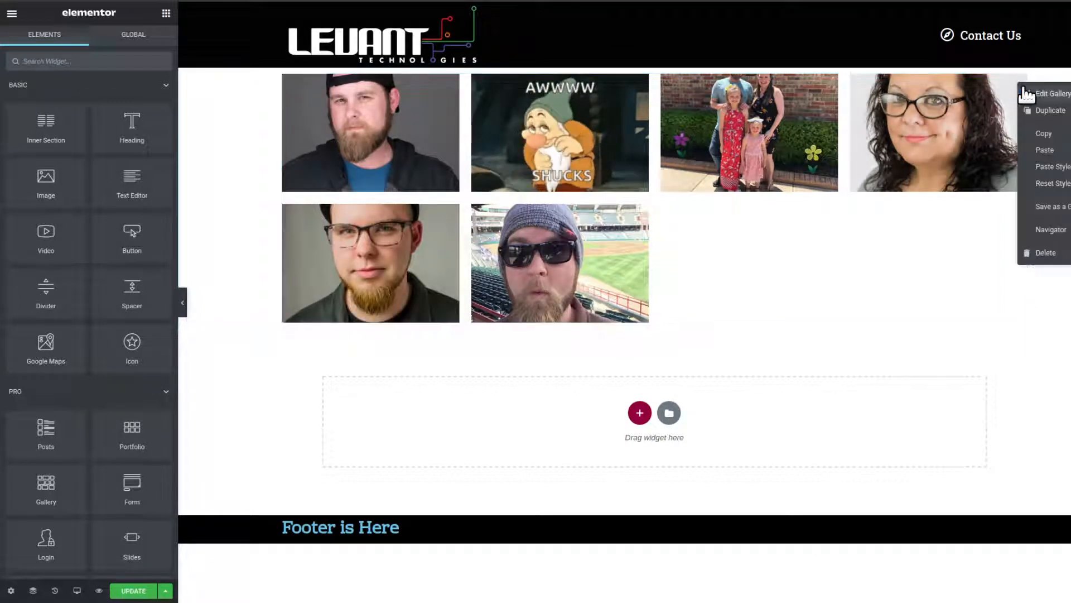
left_click(1049, 93)
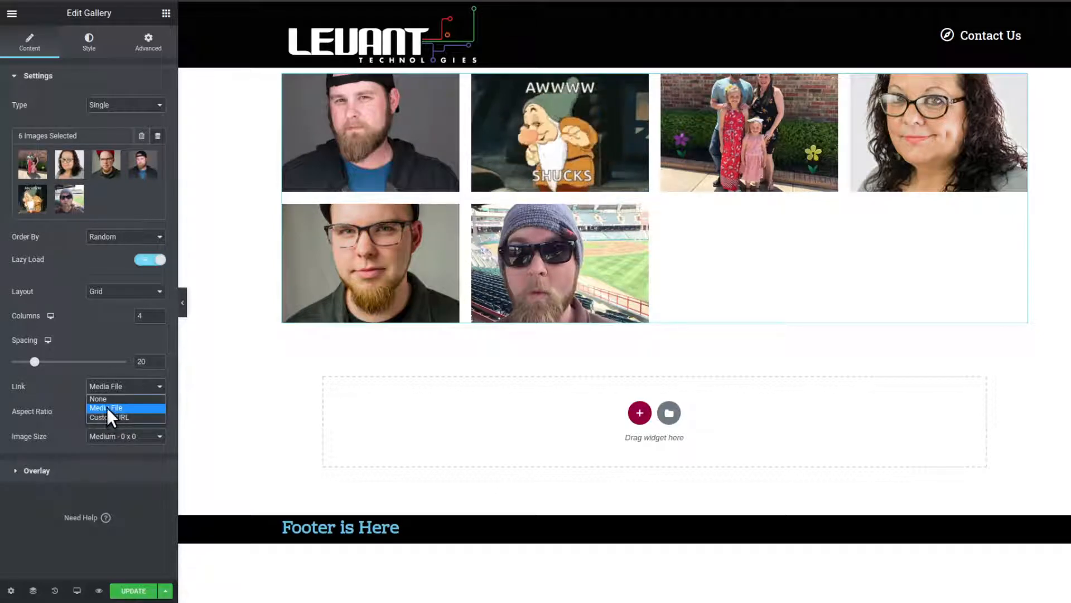
left_click(69, 404)
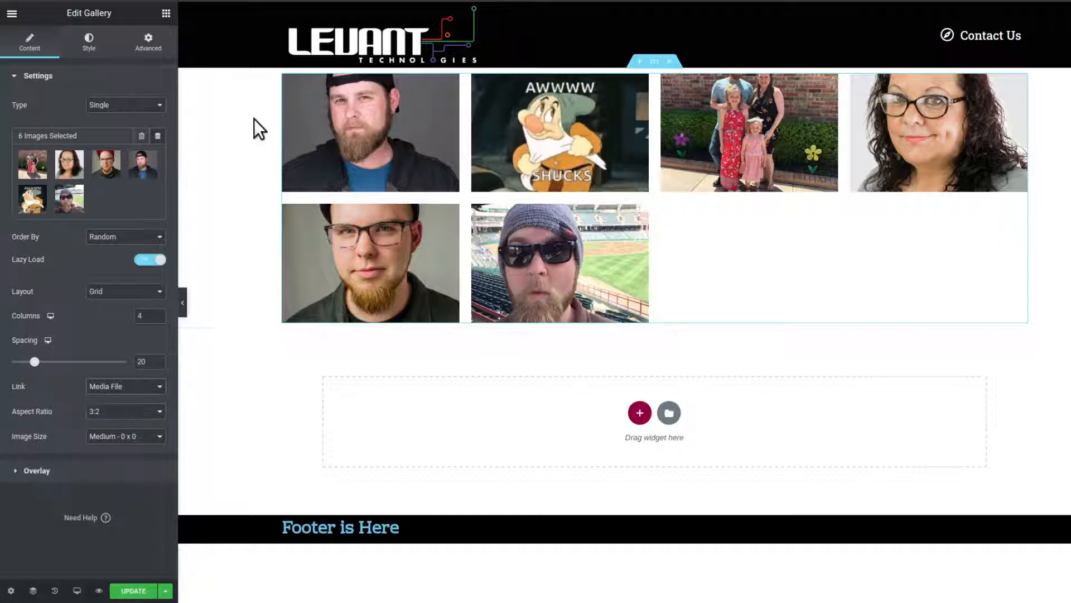
- View the first gallery image in the lightbox again, close it and return to the gallery's settings
left_click(430, 135)
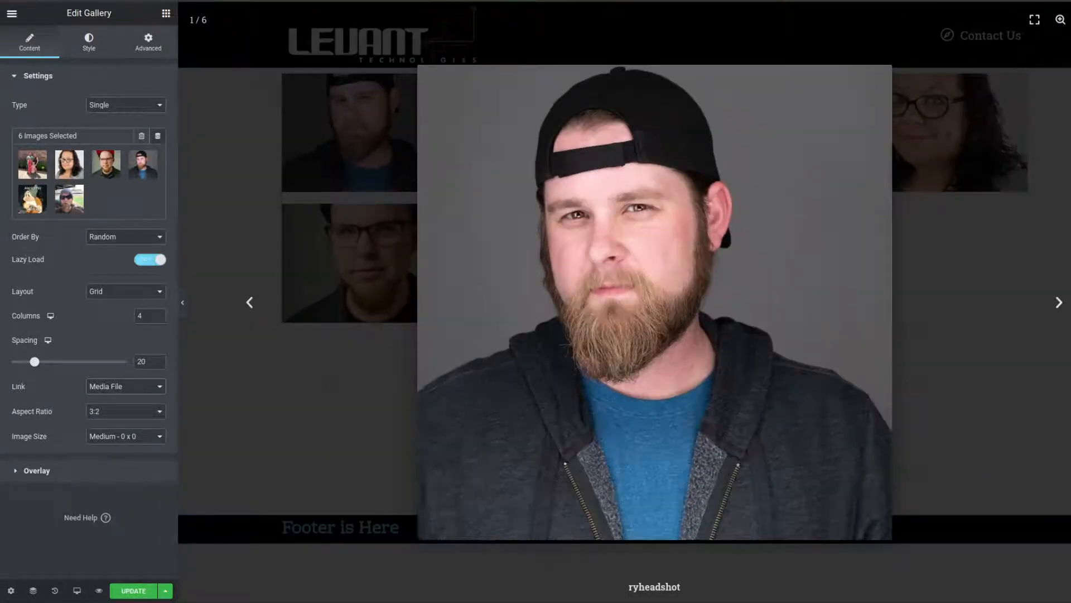
left_click(1070, 20)
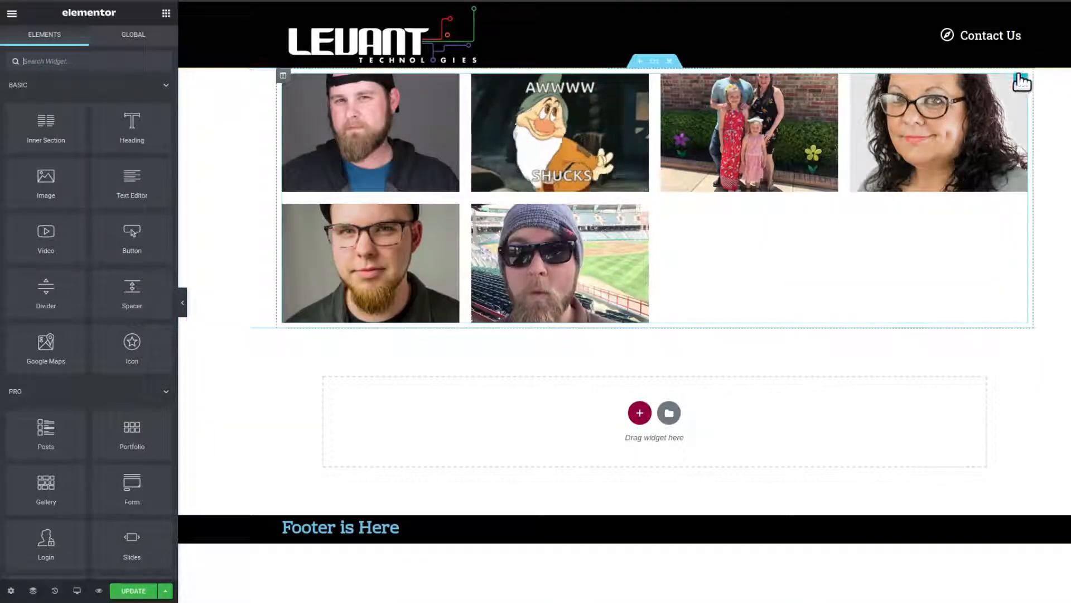
right_click(1023, 85)
left_click(1033, 89)
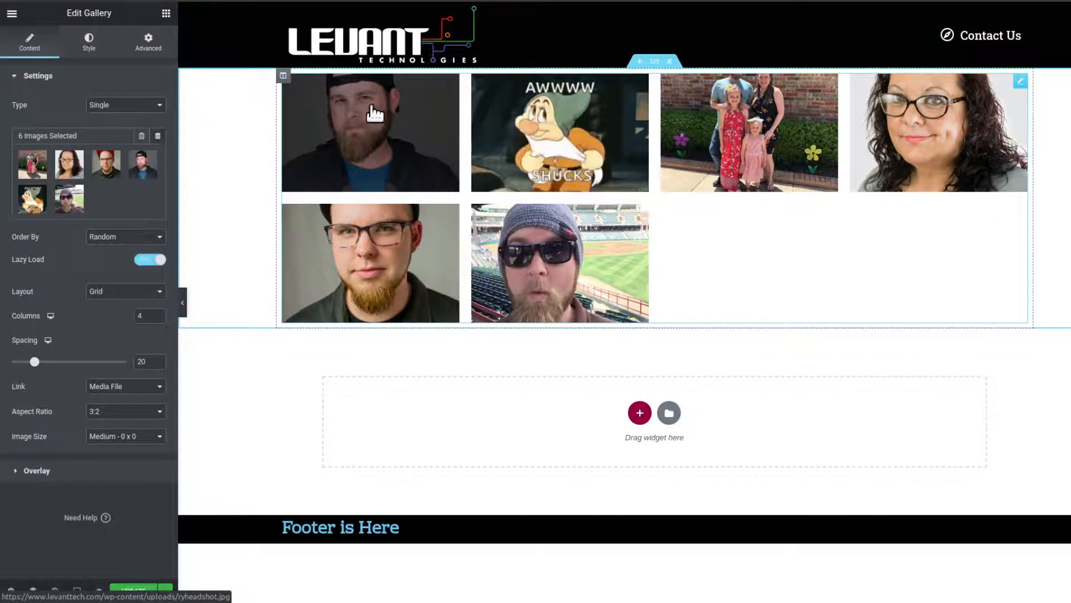
- Try the 1:1 and 16:9 aspect ratios on the gallery images
left_click(133, 411)
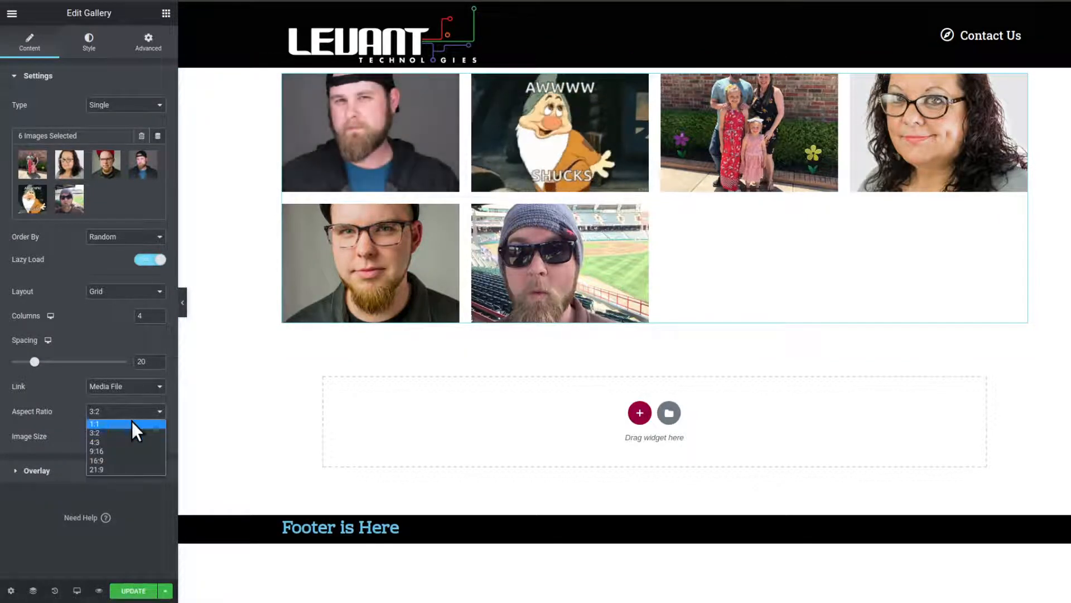
left_click(132, 422)
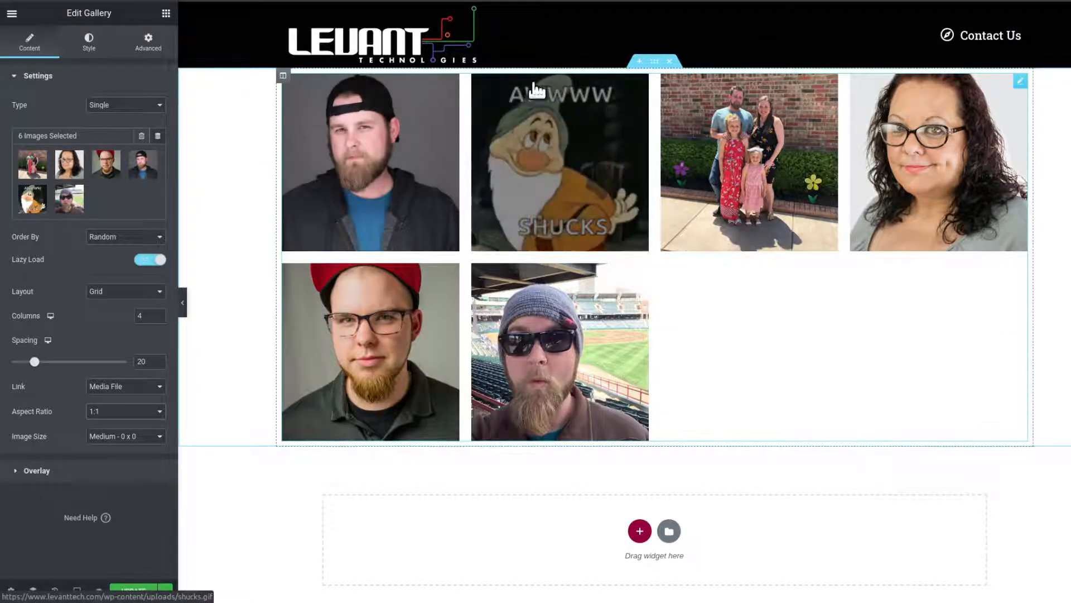
left_click(156, 411)
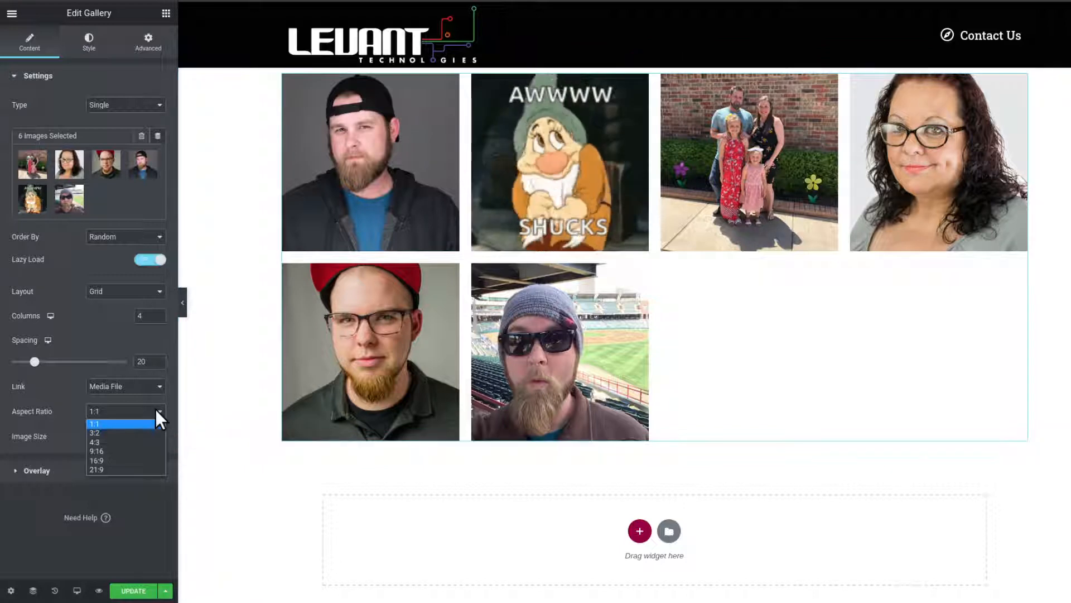
left_click(148, 459)
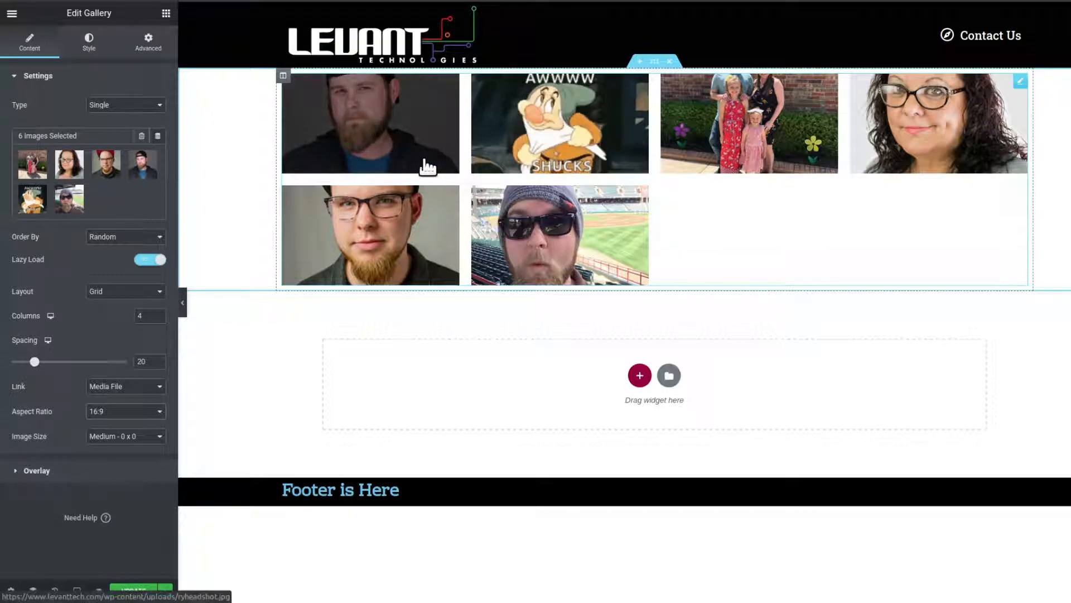
- Compare the 4:3 and 3:2 aspect ratios on the gallery images and settle on 4:3
left_click(118, 412)
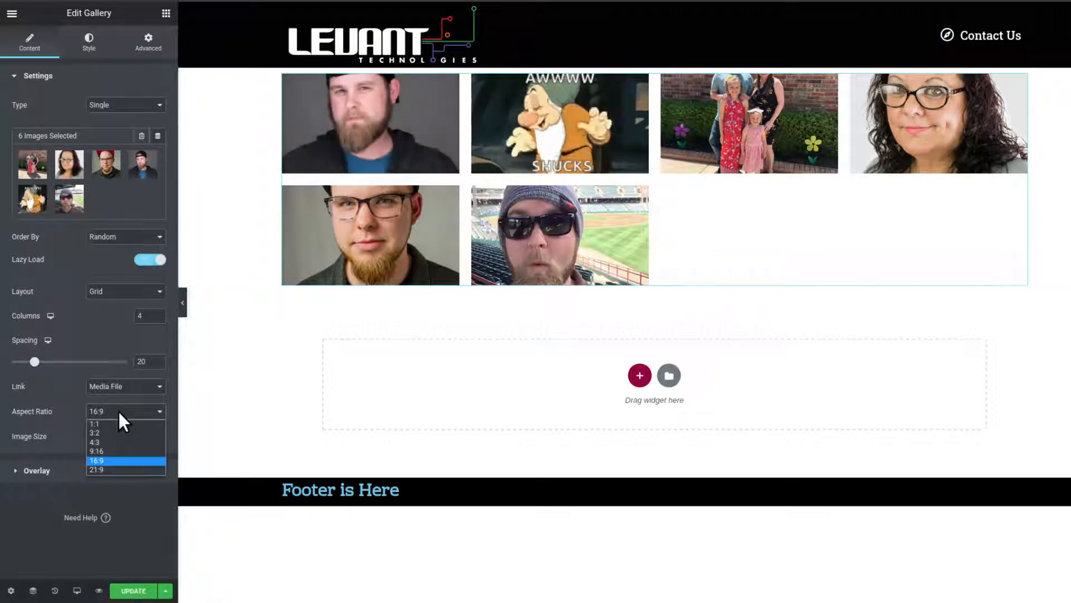
left_click(119, 441)
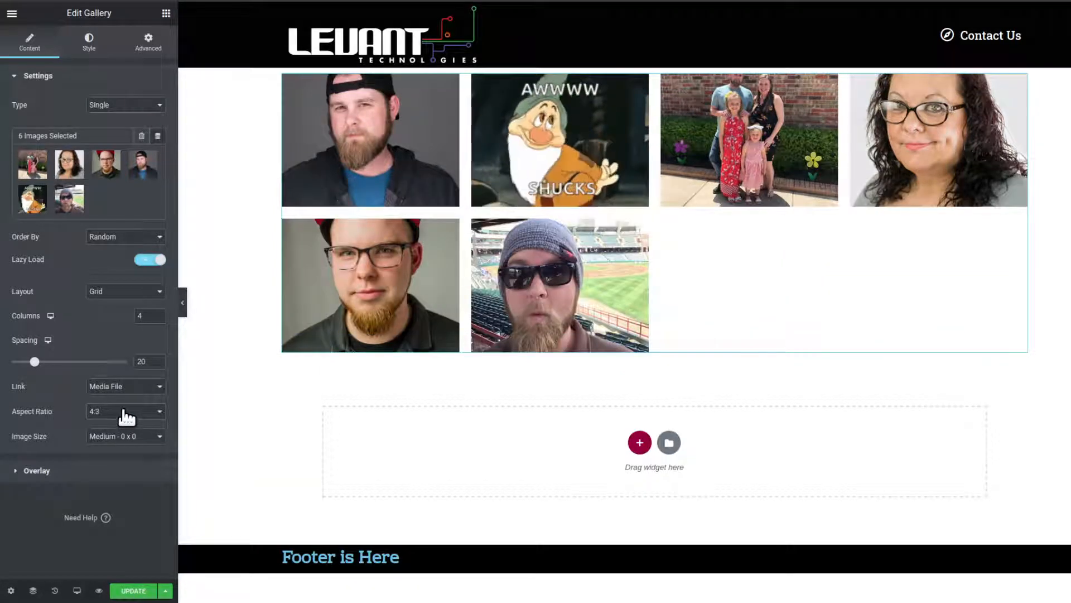
left_click(124, 416)
left_click(122, 432)
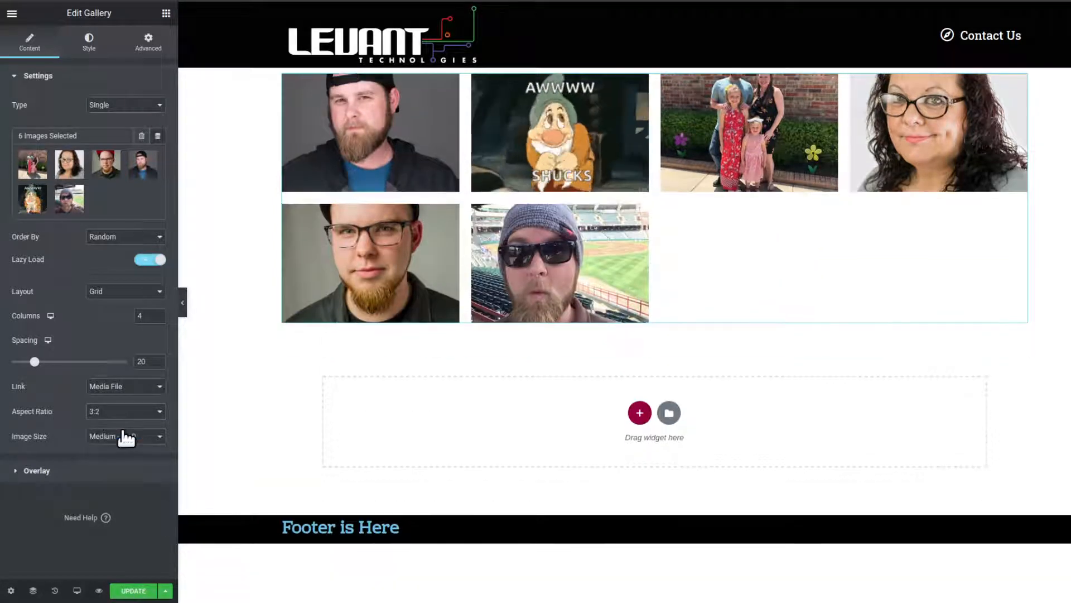
left_click(154, 413)
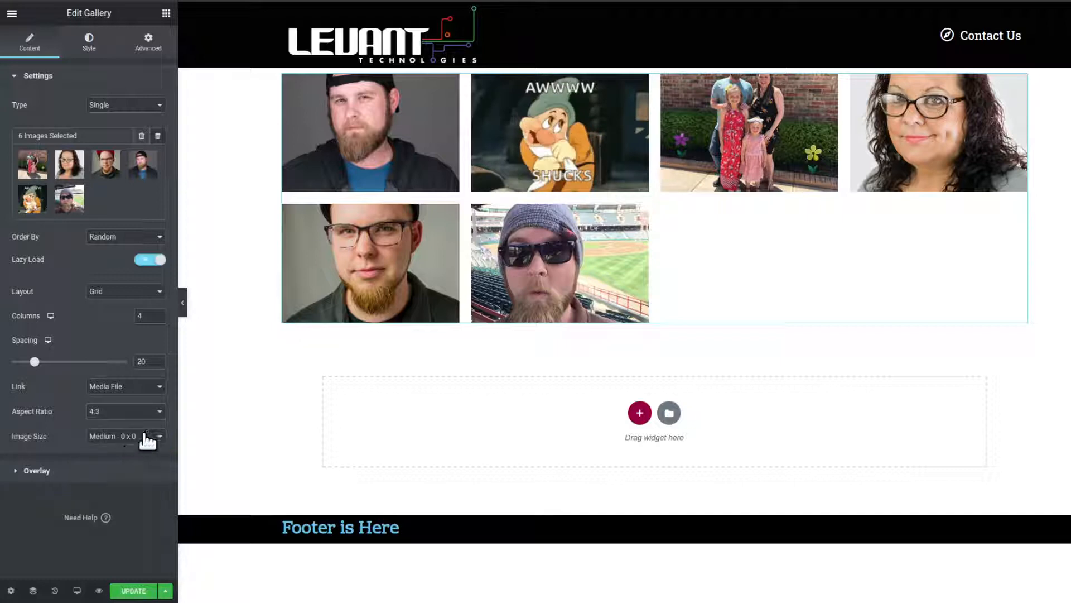
left_click(127, 442)
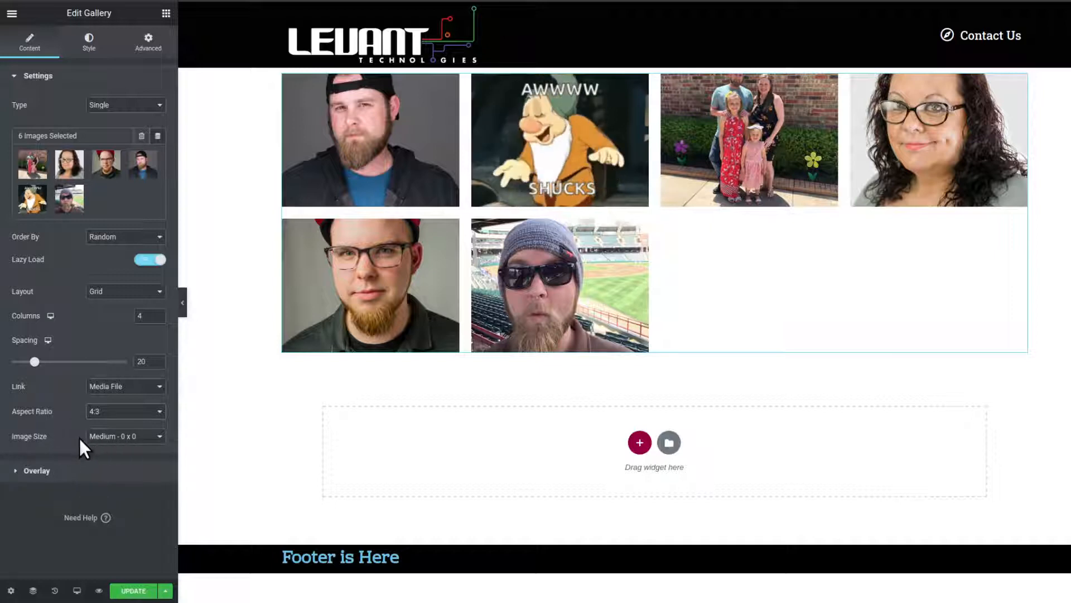
- Try the Full image size on the gallery and set it back to Medium
left_click(129, 437)
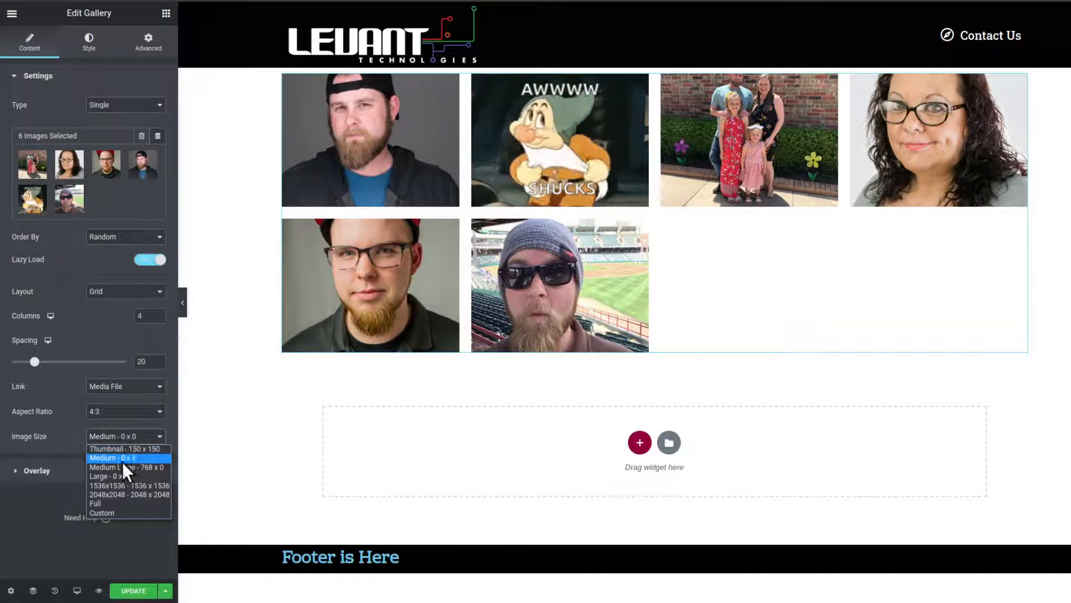
left_click(122, 504)
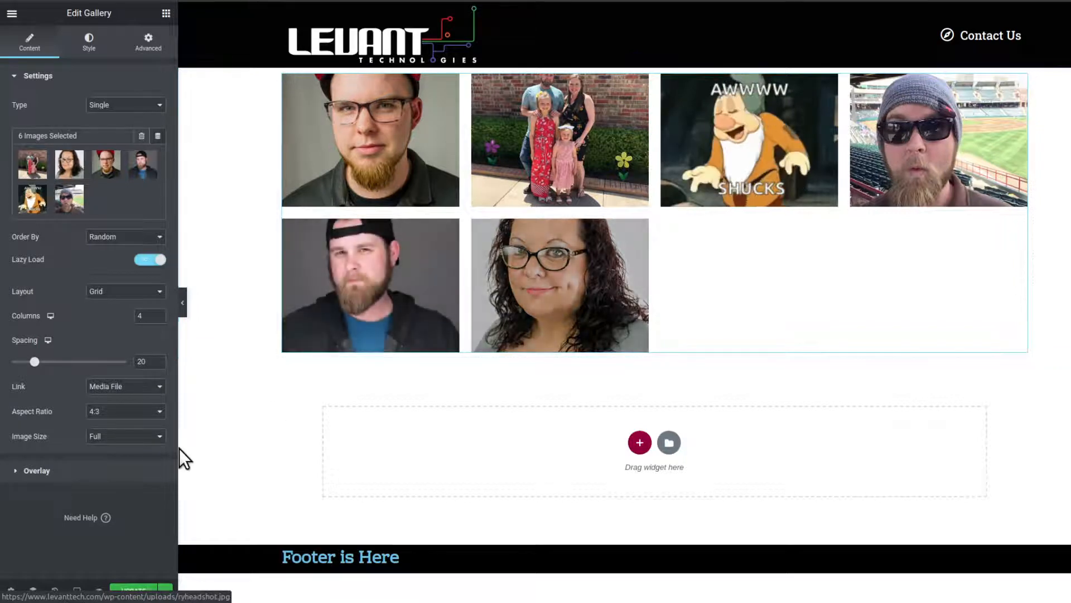
left_click(126, 437)
left_click(126, 458)
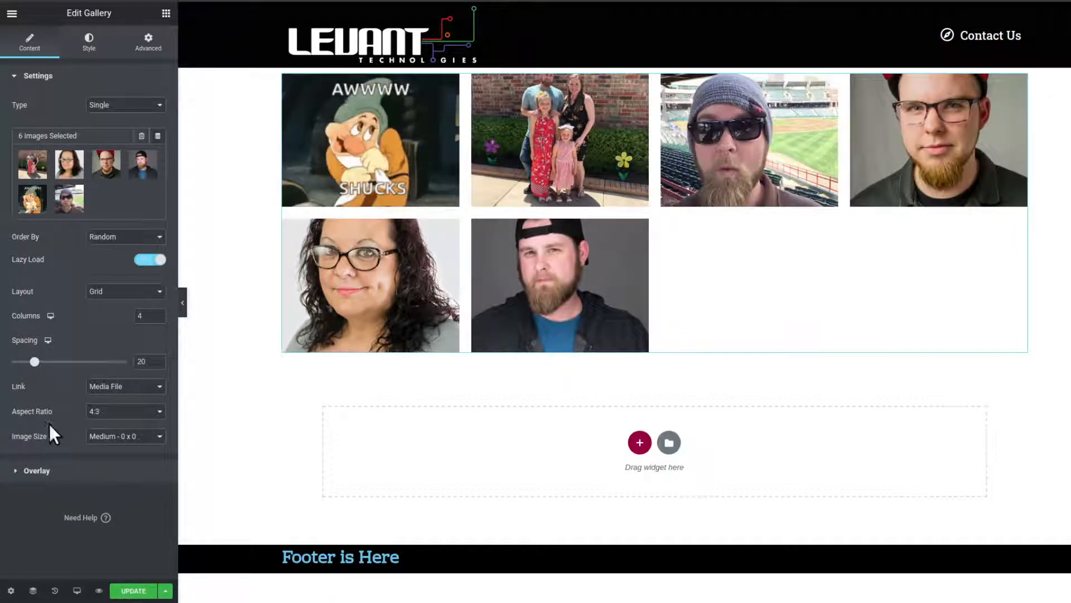
- Preview the image title in the gallery's overlay and set the overlay title back to None
left_click(34, 471)
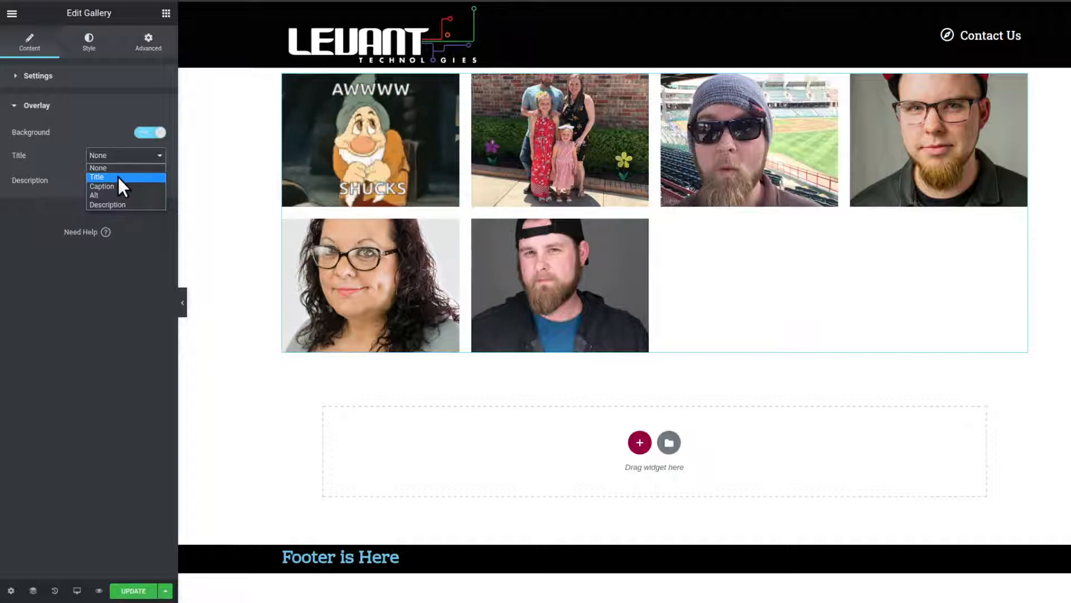
left_click(119, 176)
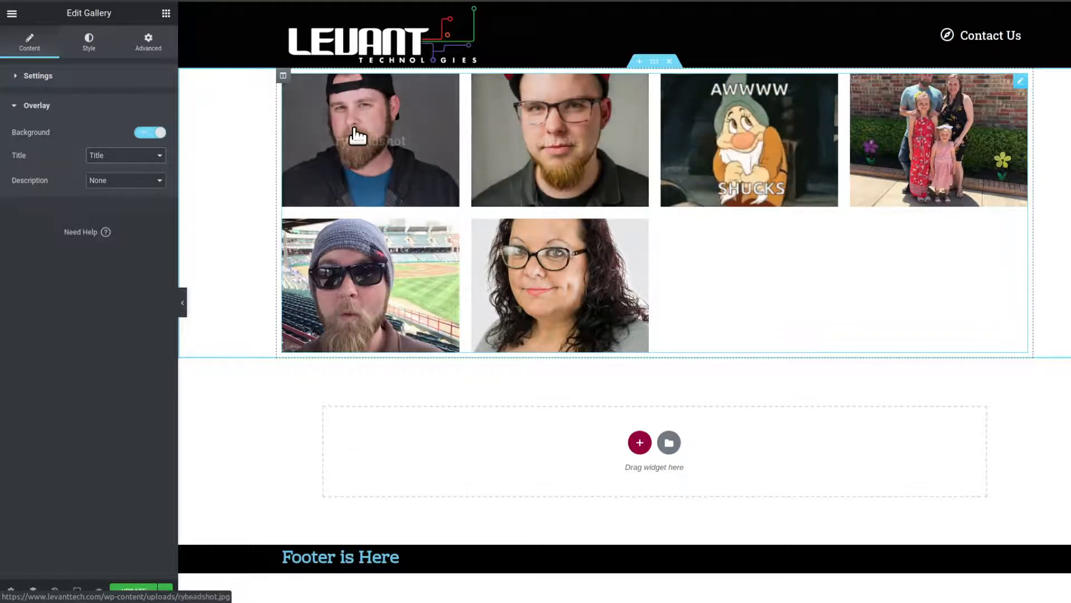
left_click(121, 168)
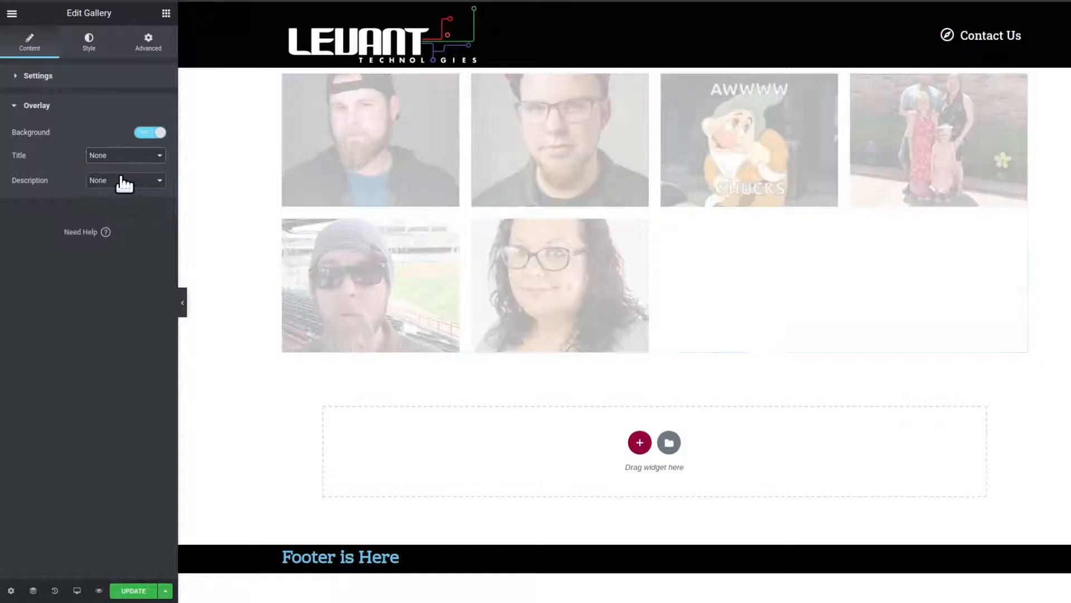
- Try showing the image description in the gallery's overlay and set the overlay description back to None
left_click(124, 181)
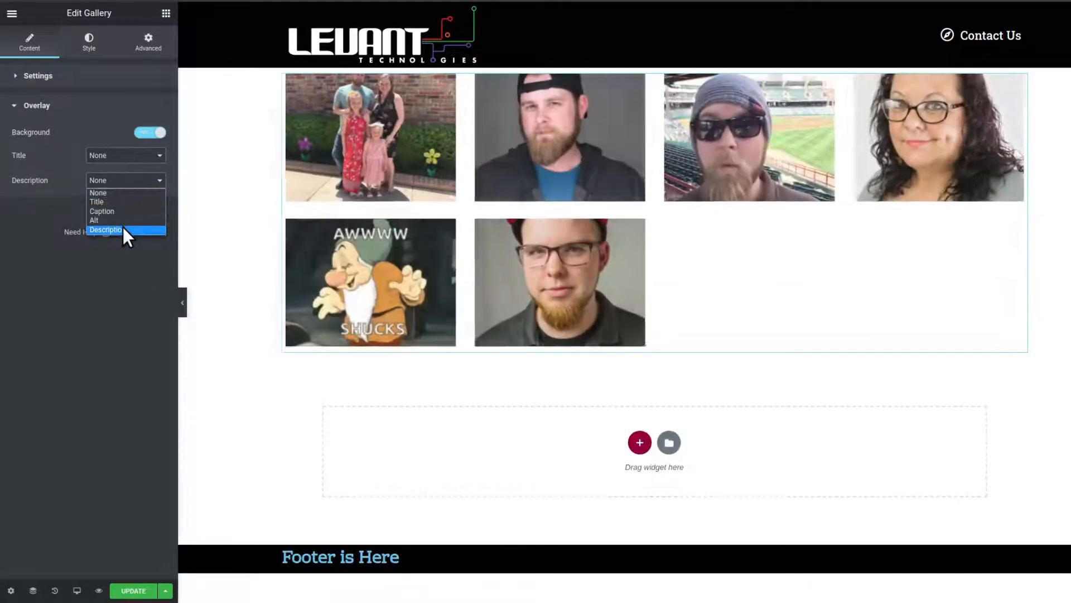
left_click(122, 227)
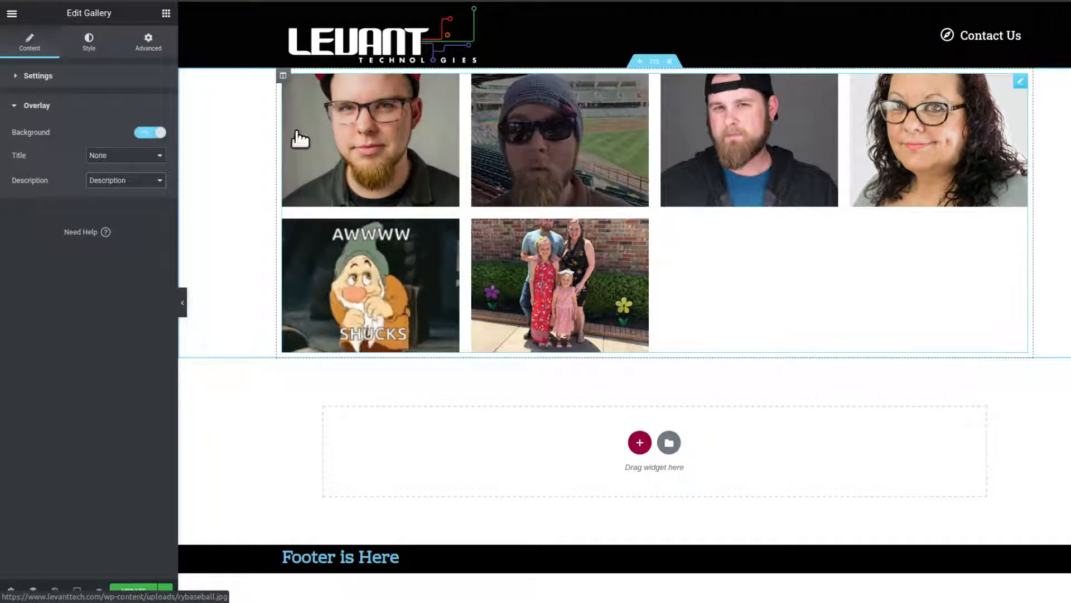
left_click(119, 181)
left_click(122, 192)
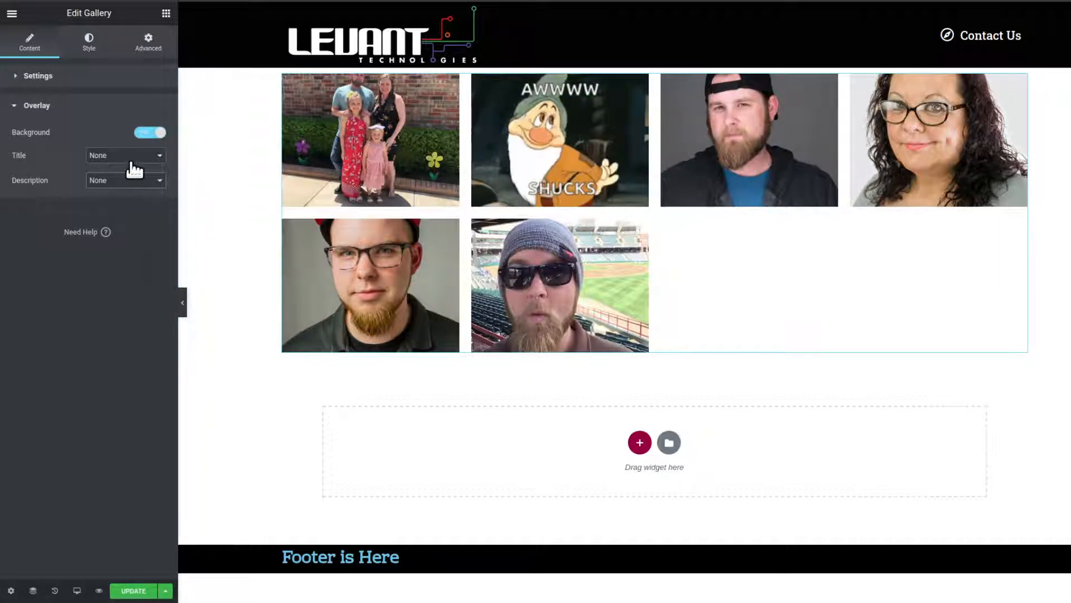
- Switch the overlay's title source to Title once more and reset it to None
left_click(97, 156)
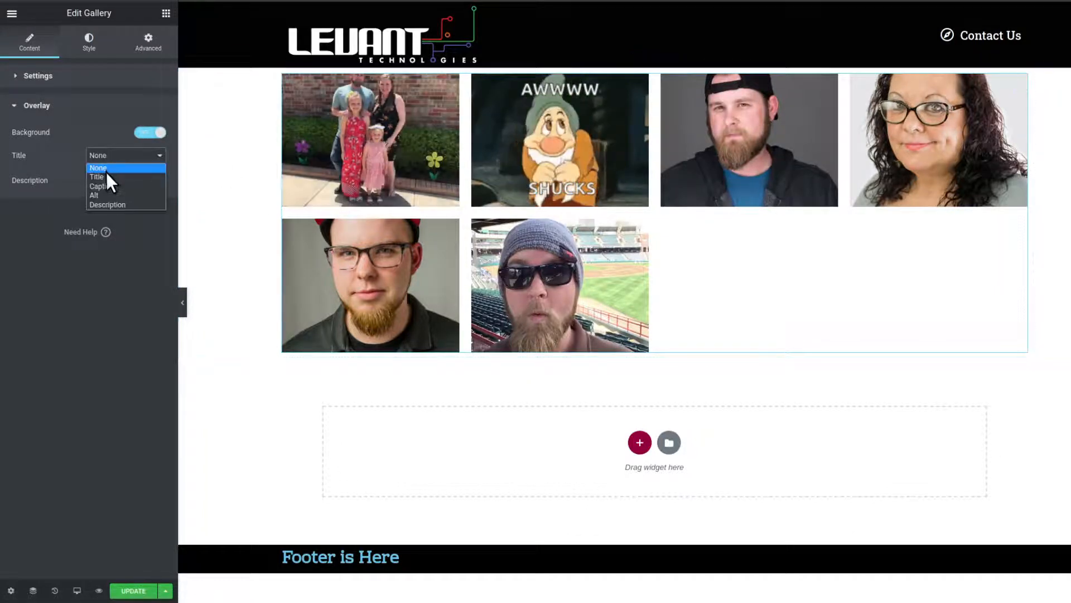
left_click(106, 177)
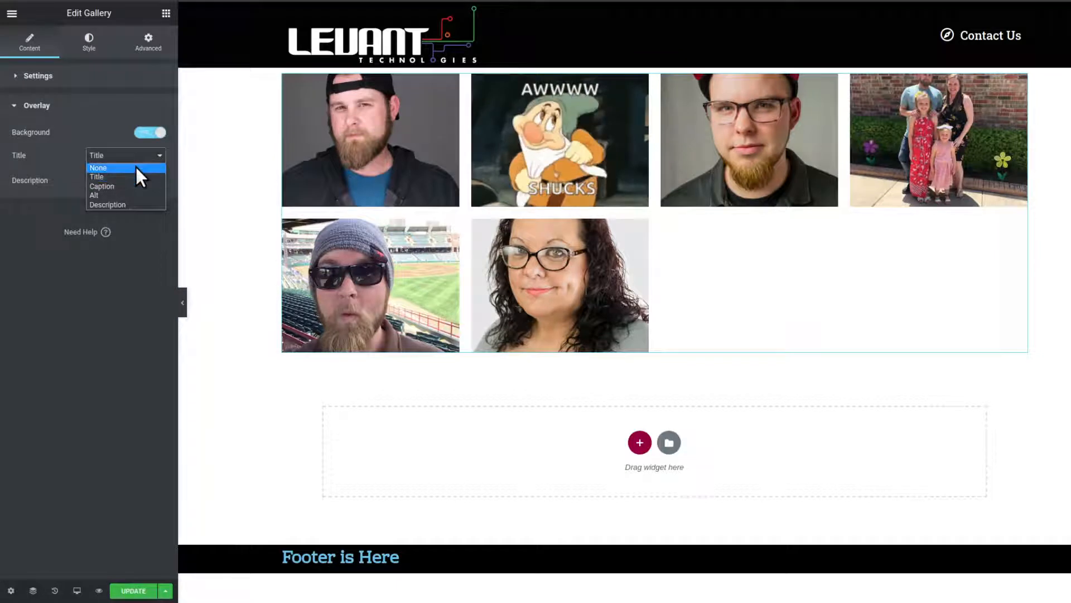
left_click(135, 168)
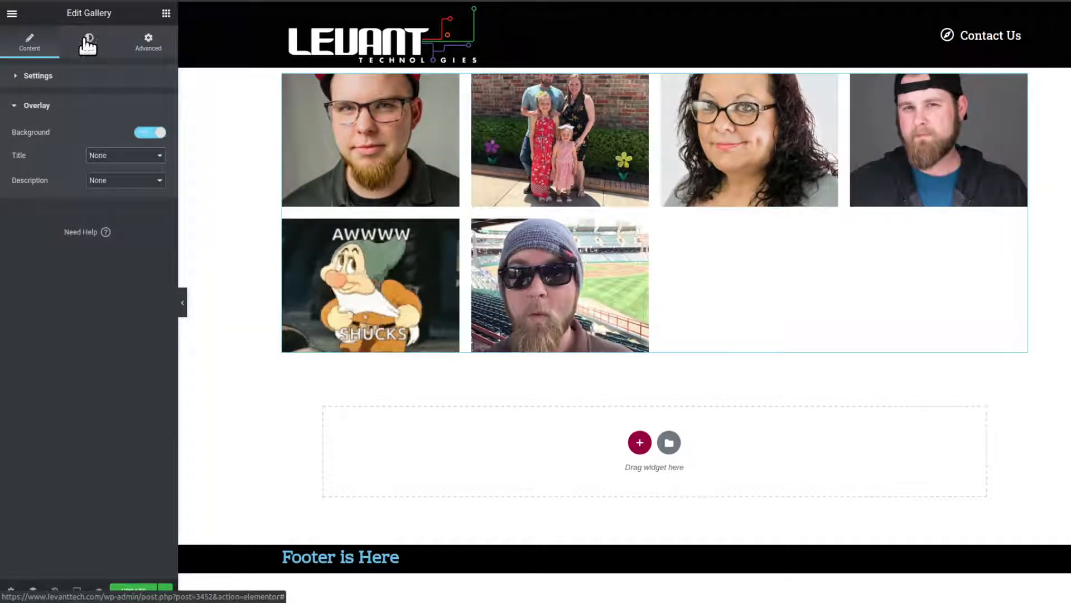
- Give the gallery images a red border with a width of 6 px in their normal state
left_click(95, 48)
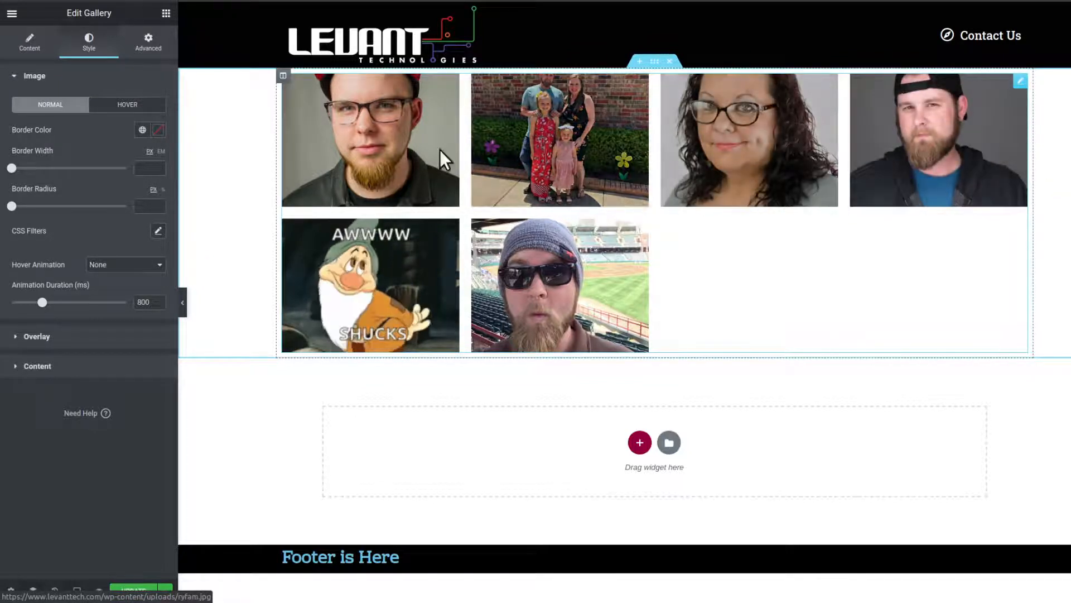
left_click(158, 131)
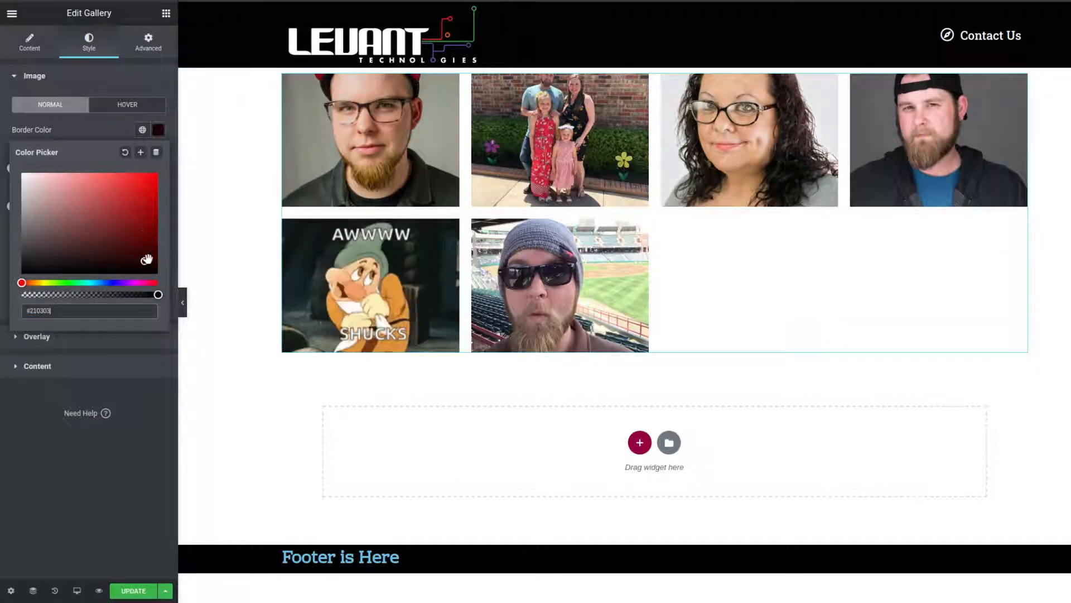
left_click(103, 132)
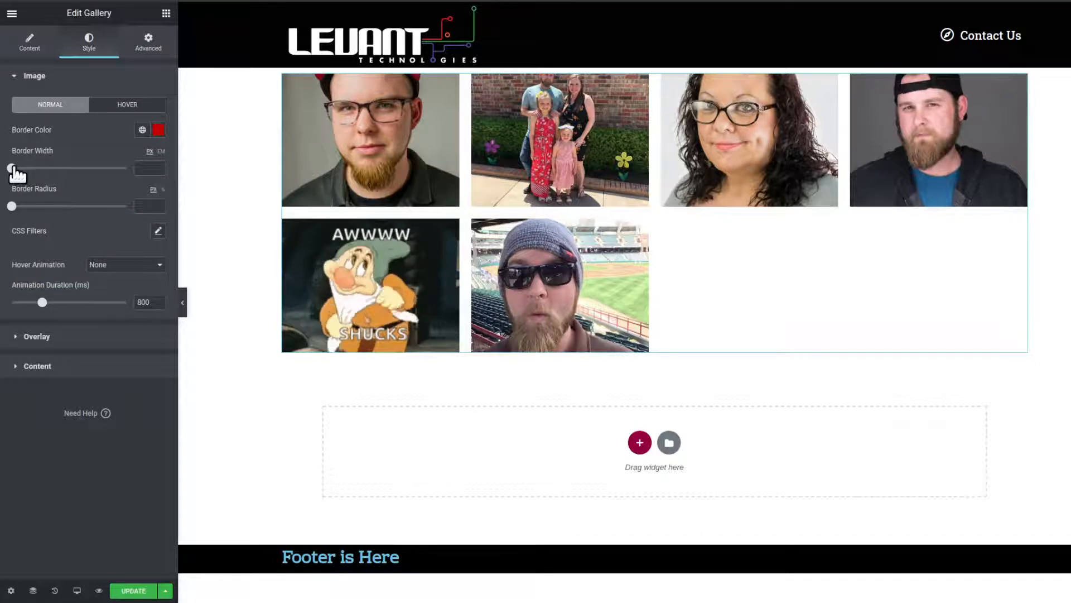
mouse_move(12, 168)
left_mouse_down()
mouse_move(100, 167)
mouse_move(18, 168)
left_mouse_up()
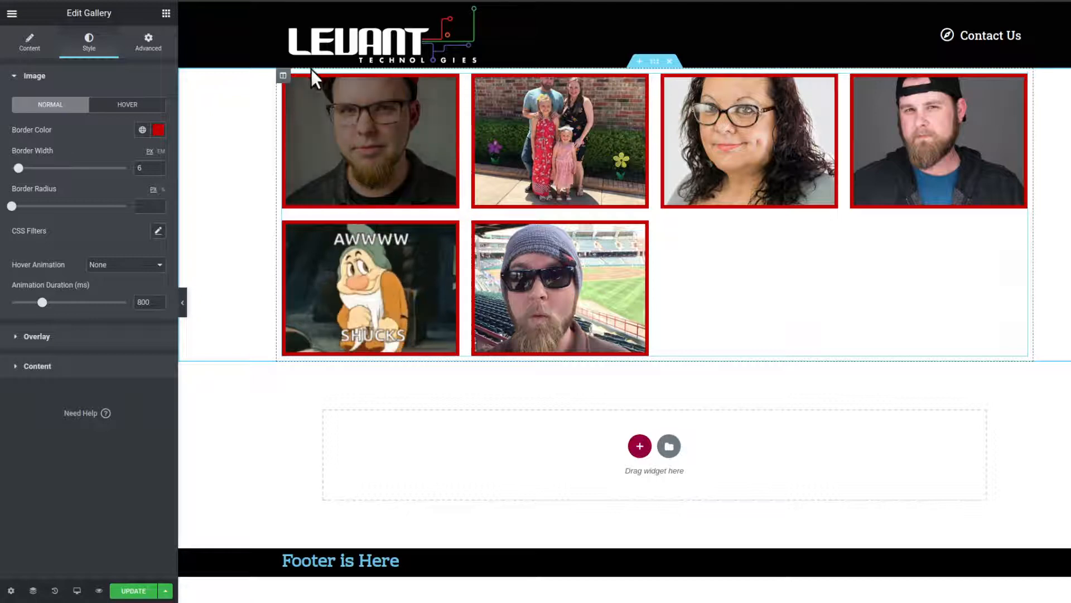
- Set the gallery images' border radius to 18 px and the animation duration to 816 ms
left_click_drag(10, 205, 24, 205)
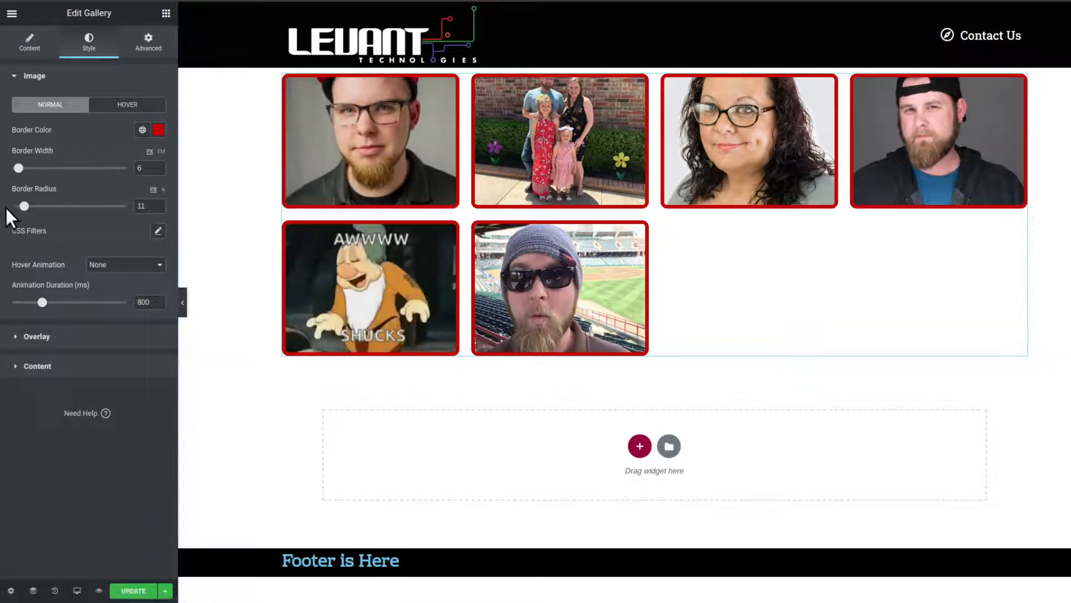
left_click_drag(24, 206, 32, 206)
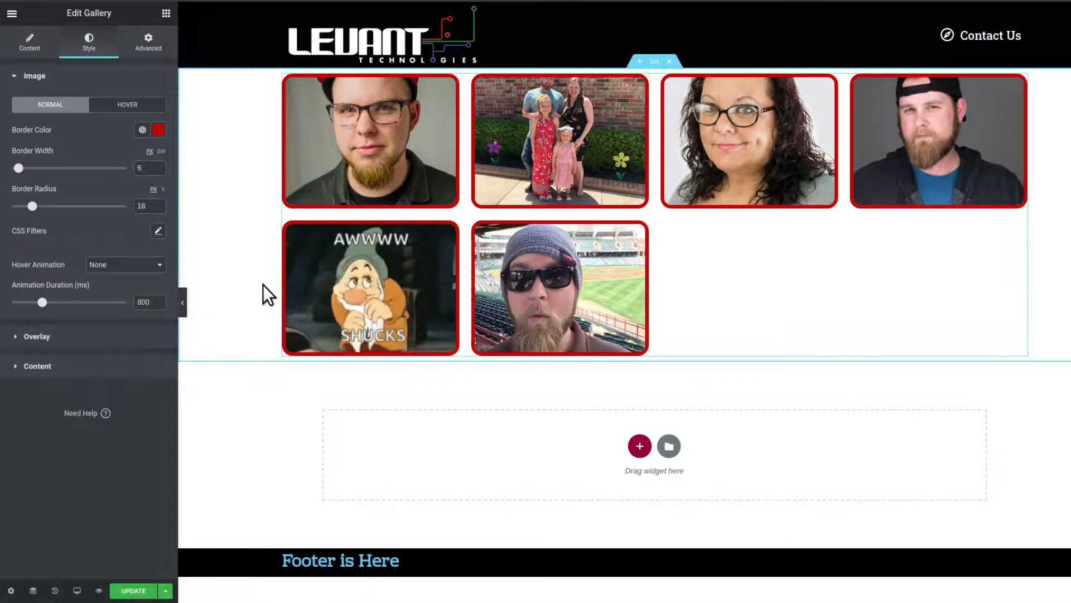
left_click(43, 302)
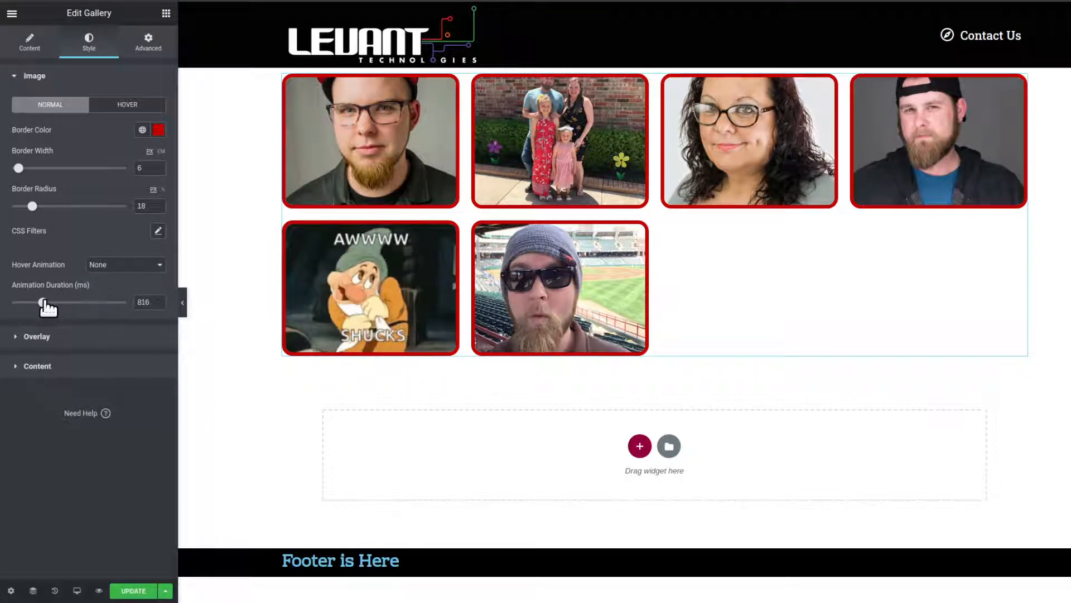
- Set the gallery images' animation duration to 1607 ms and give their hover state a blue border with a 20 px radius
left_click_drag(43, 302, 76, 302)
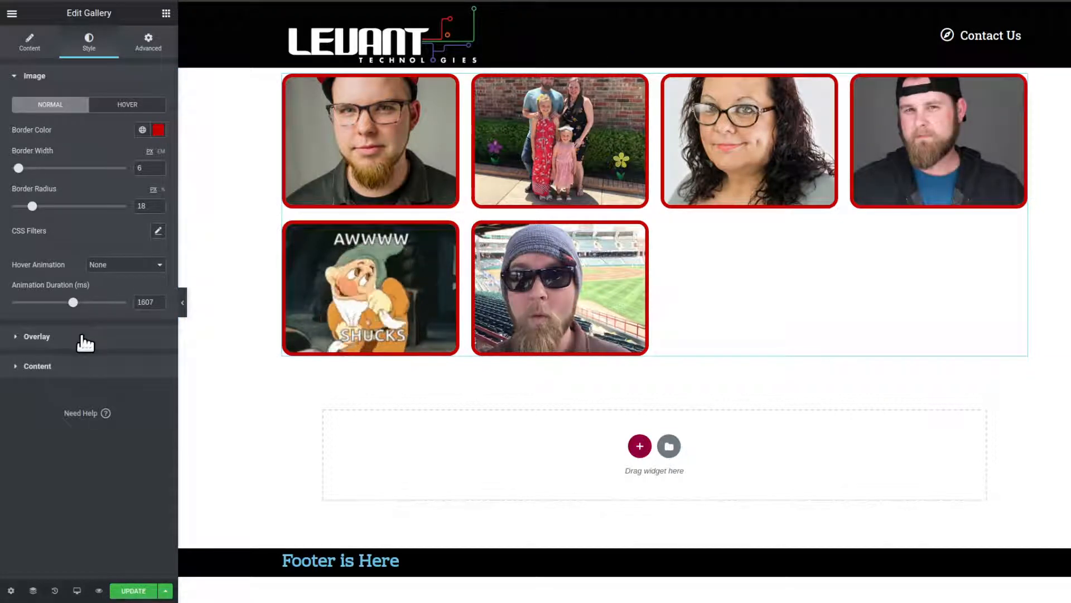
left_click(120, 109)
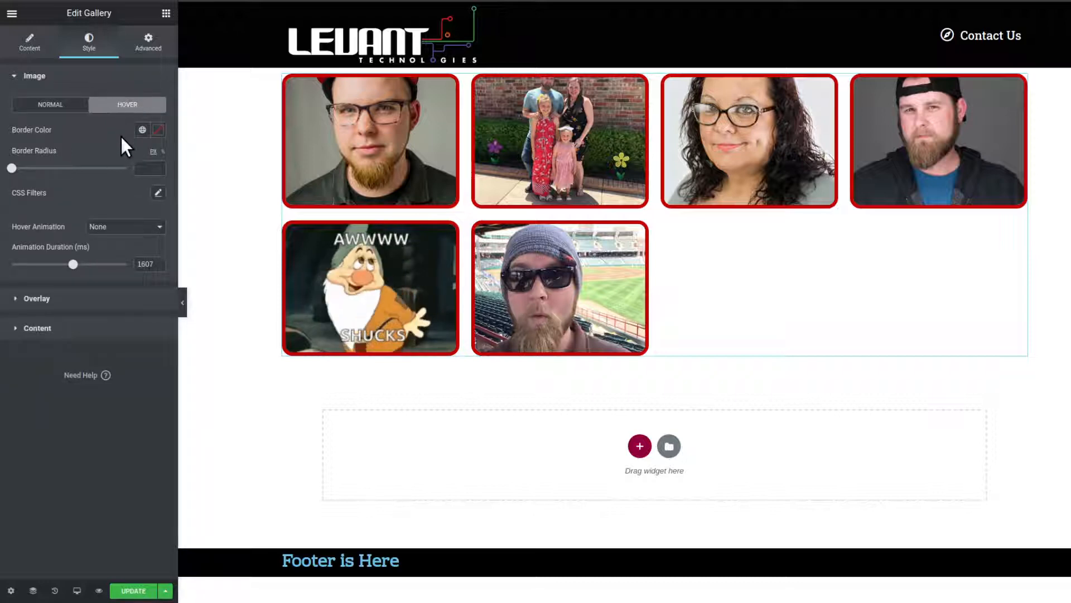
left_click(53, 106)
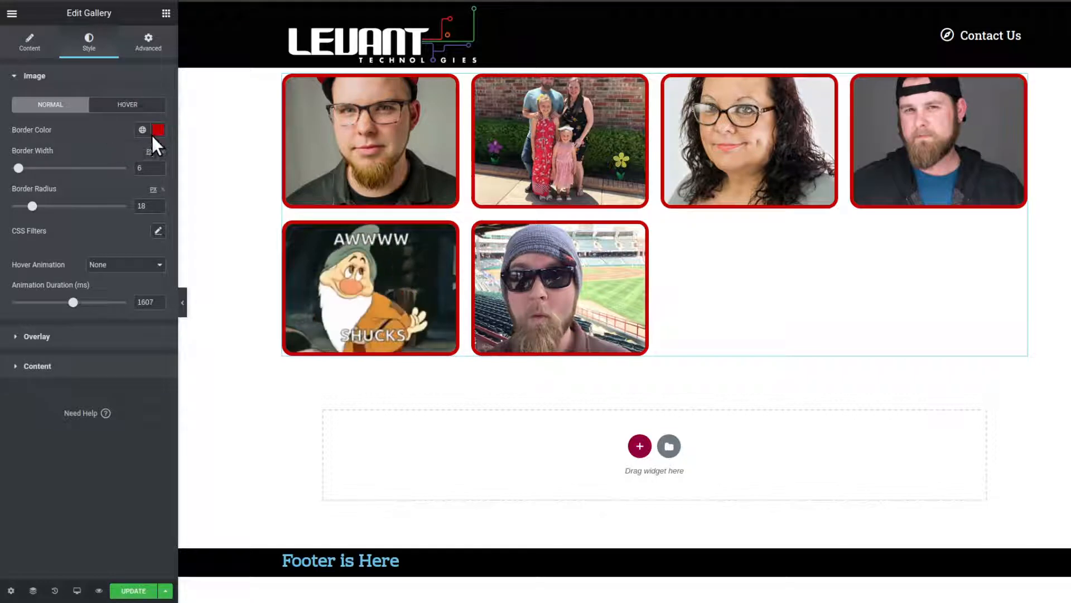
left_click(119, 111)
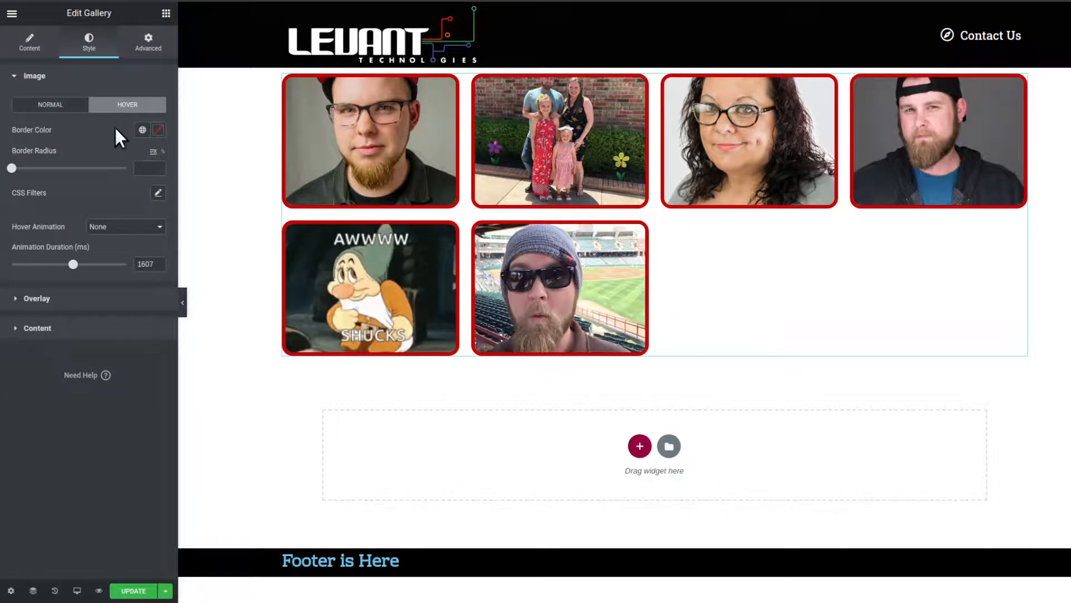
left_click(159, 131)
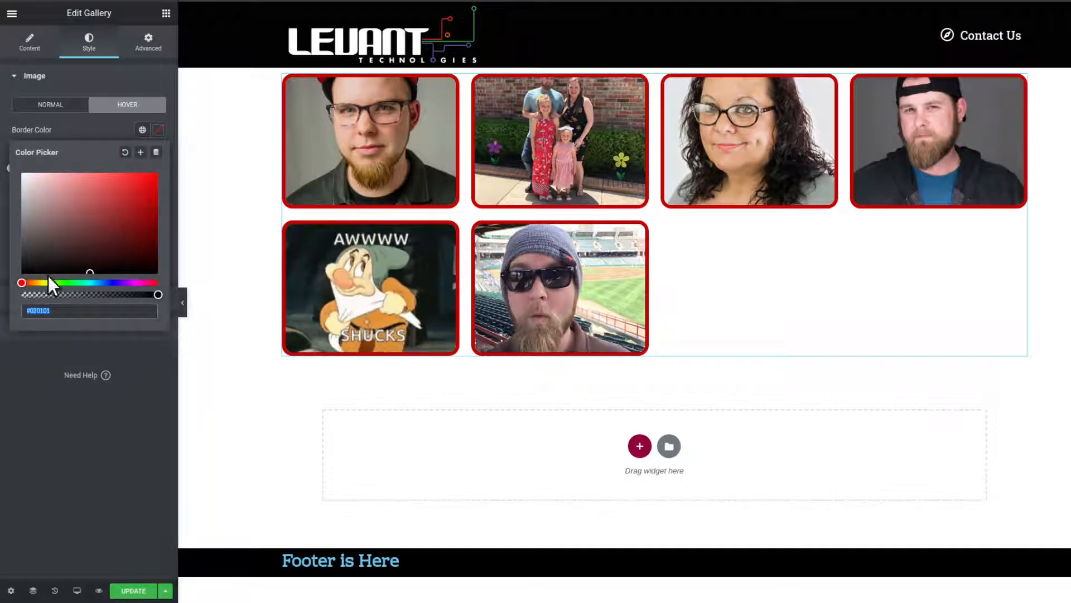
left_click(67, 283)
left_click(110, 283)
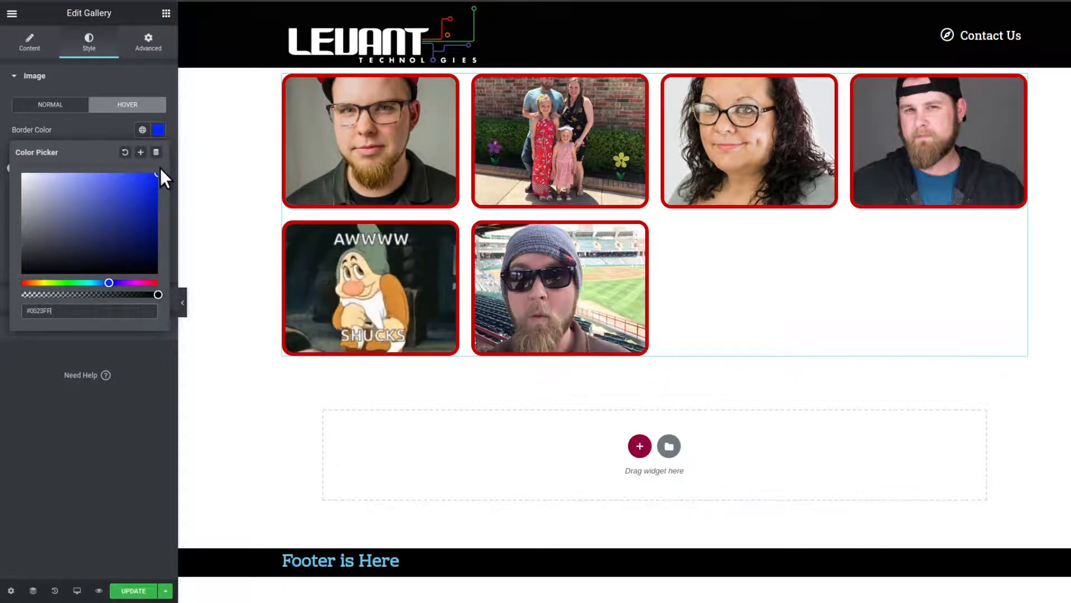
left_click(107, 129)
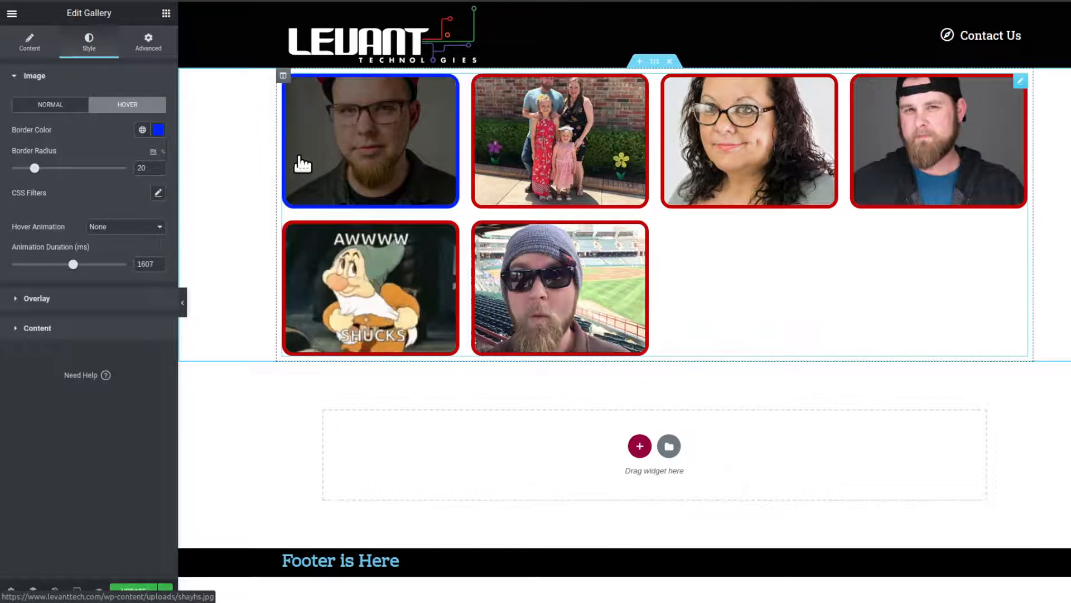
- Try a blur of 4.5 and 2.7 in the CSS filters of the images' hover state and reset the filters
left_click(68, 105)
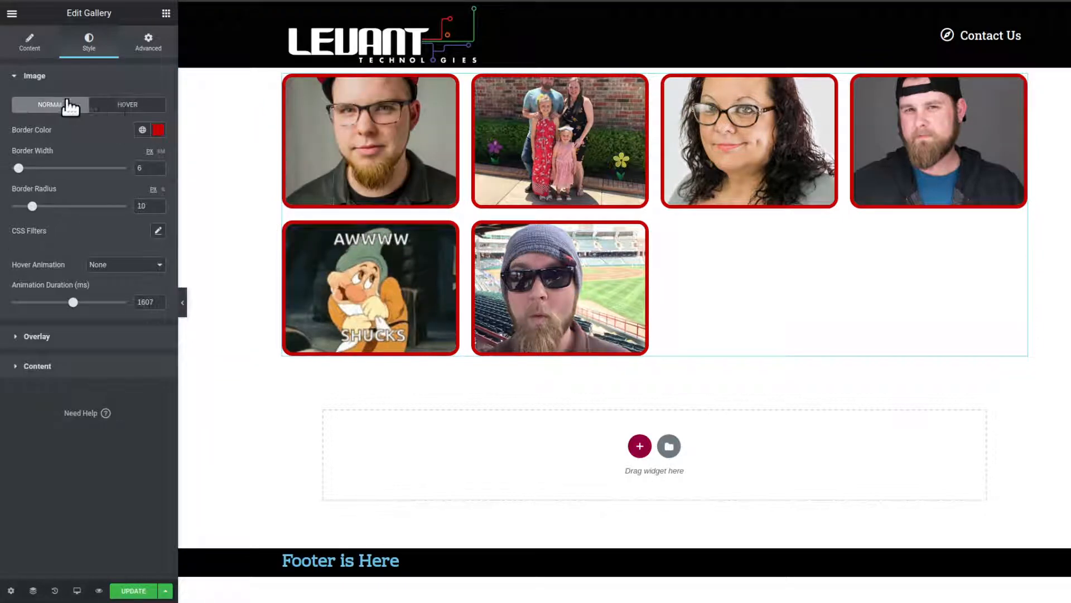
left_click(117, 105)
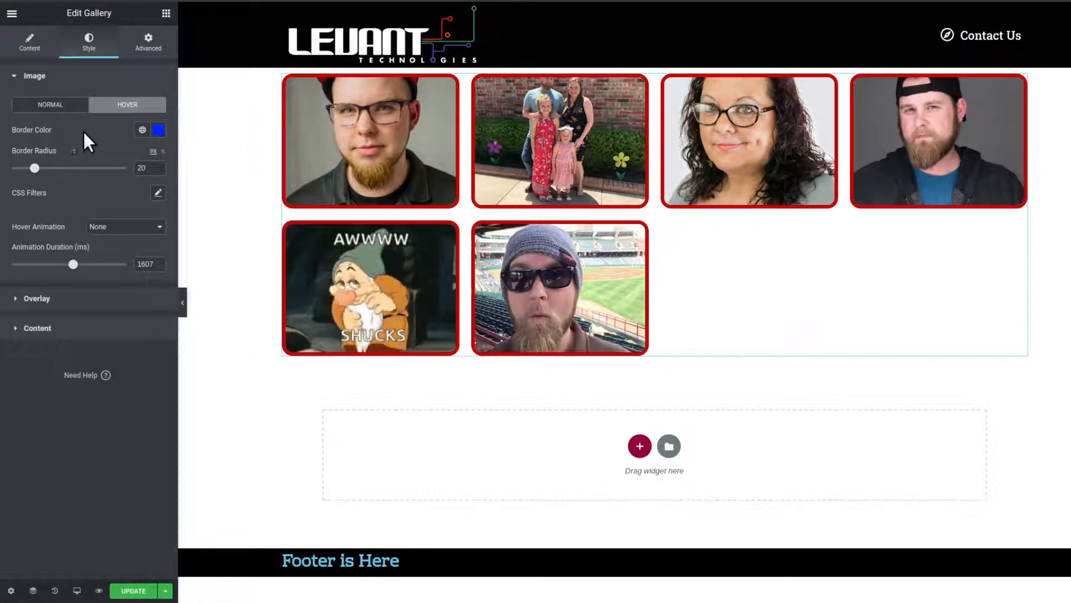
left_click(63, 106)
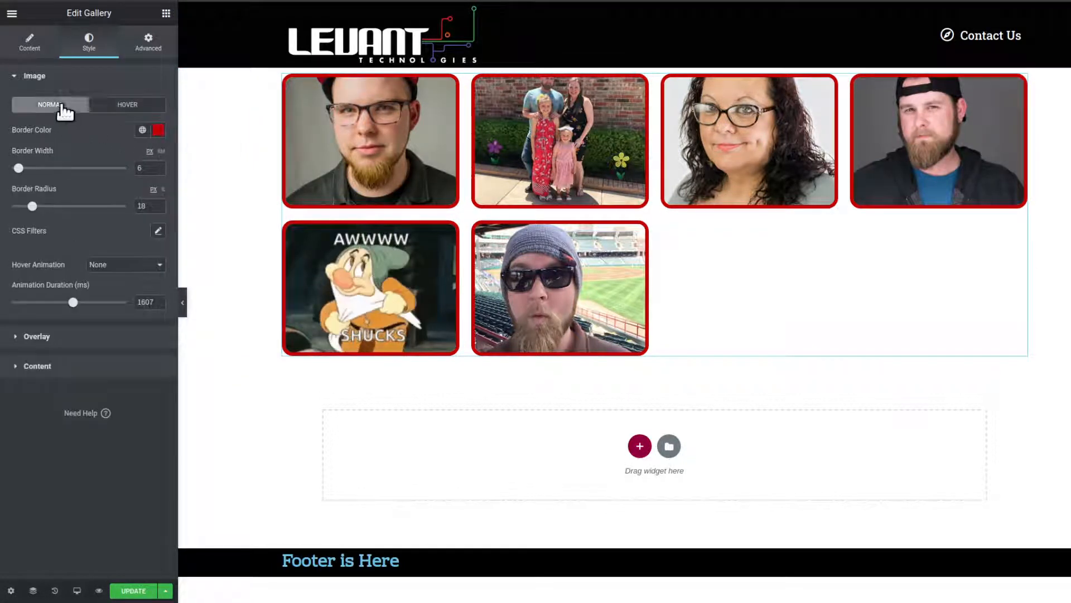
left_click(129, 106)
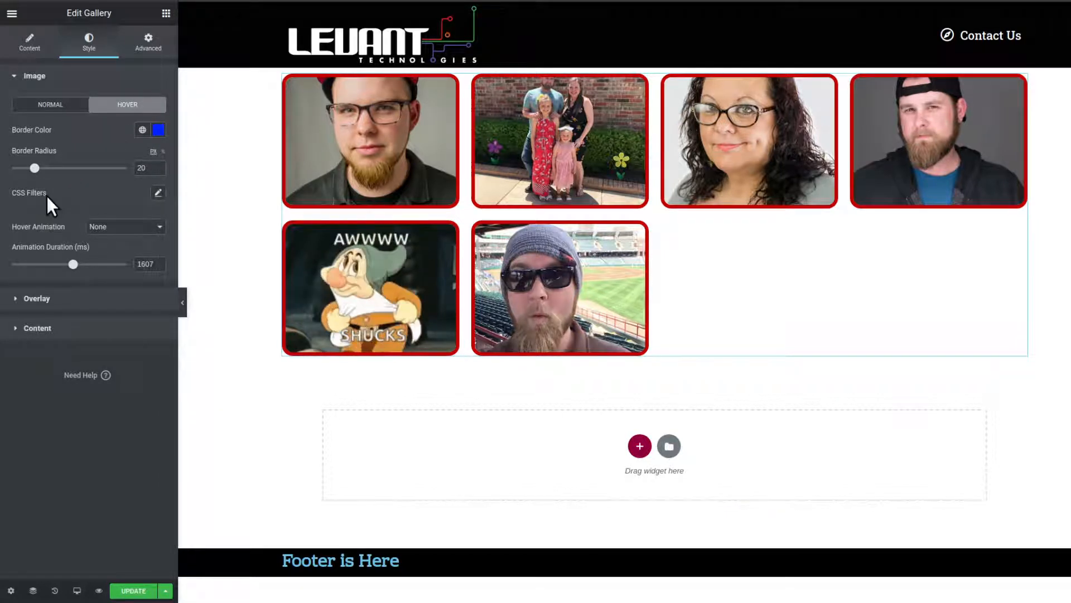
left_click(158, 194)
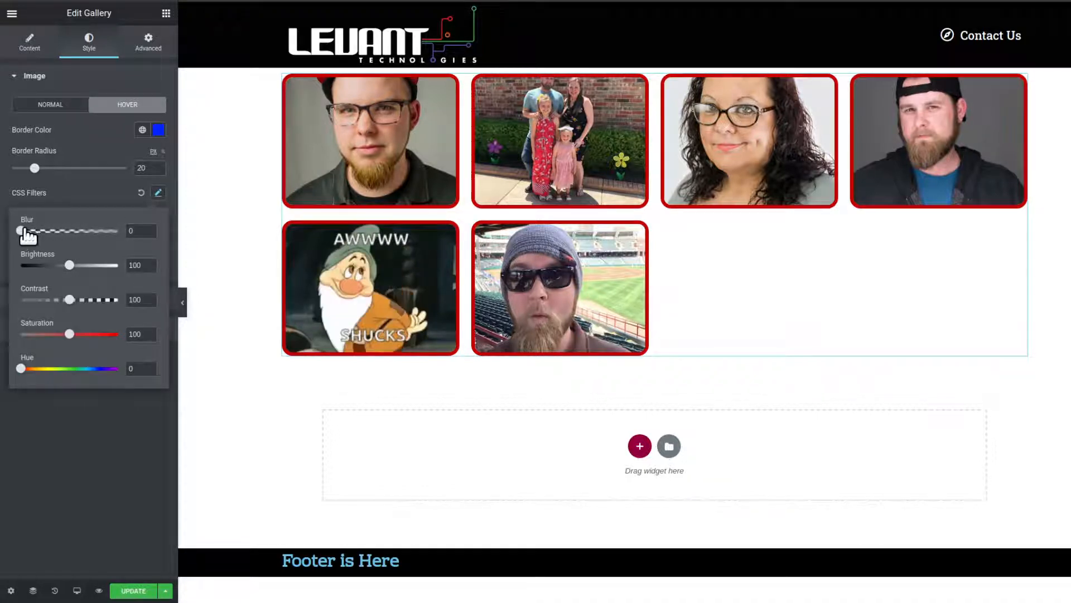
left_click_drag(35, 231, 63, 231)
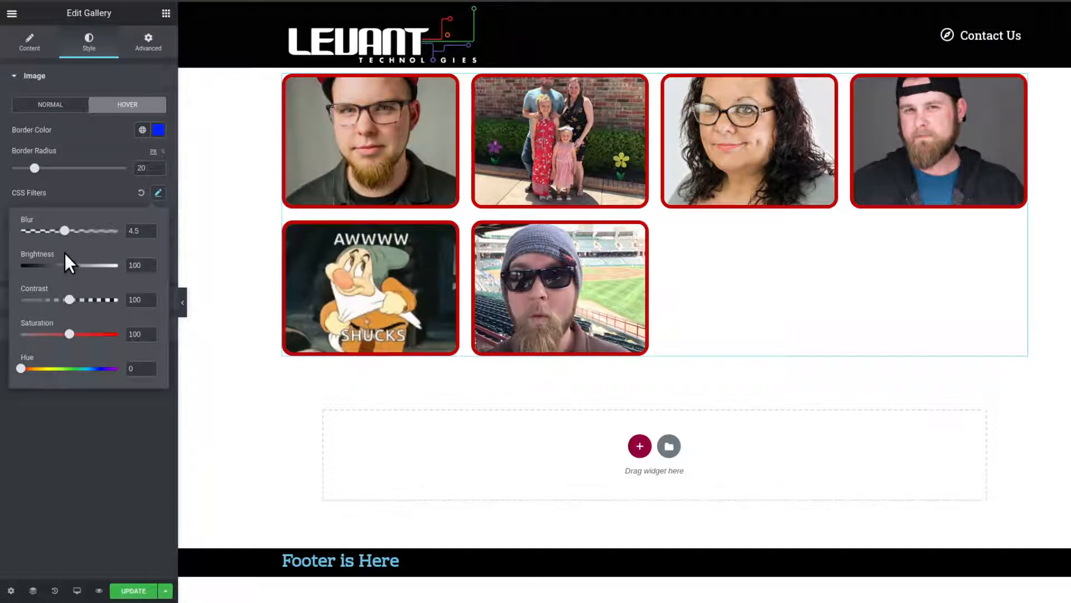
left_click_drag(64, 231, 47, 231)
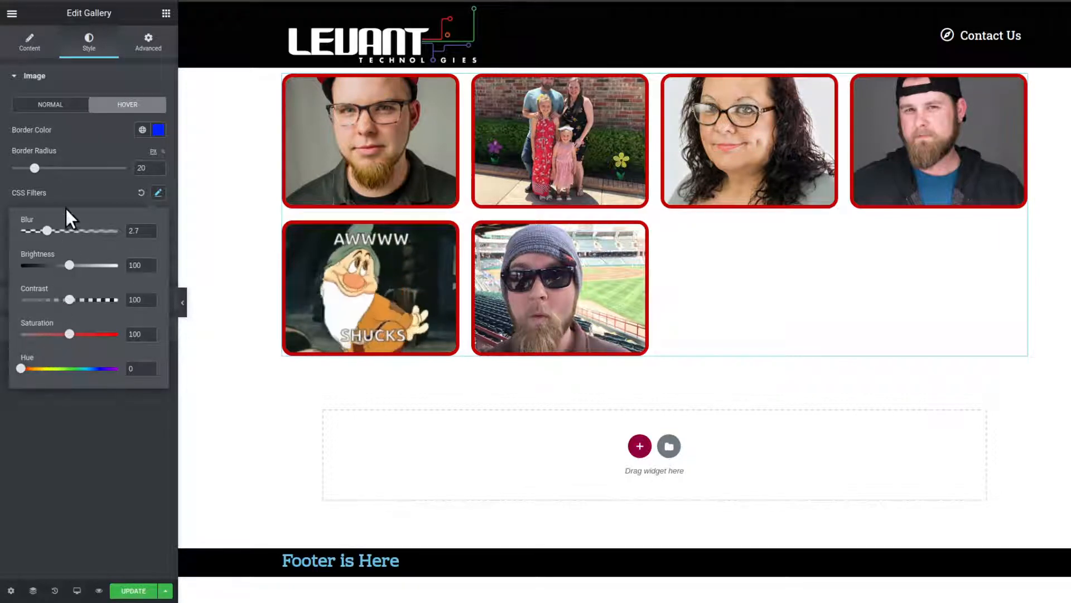
left_click(67, 193)
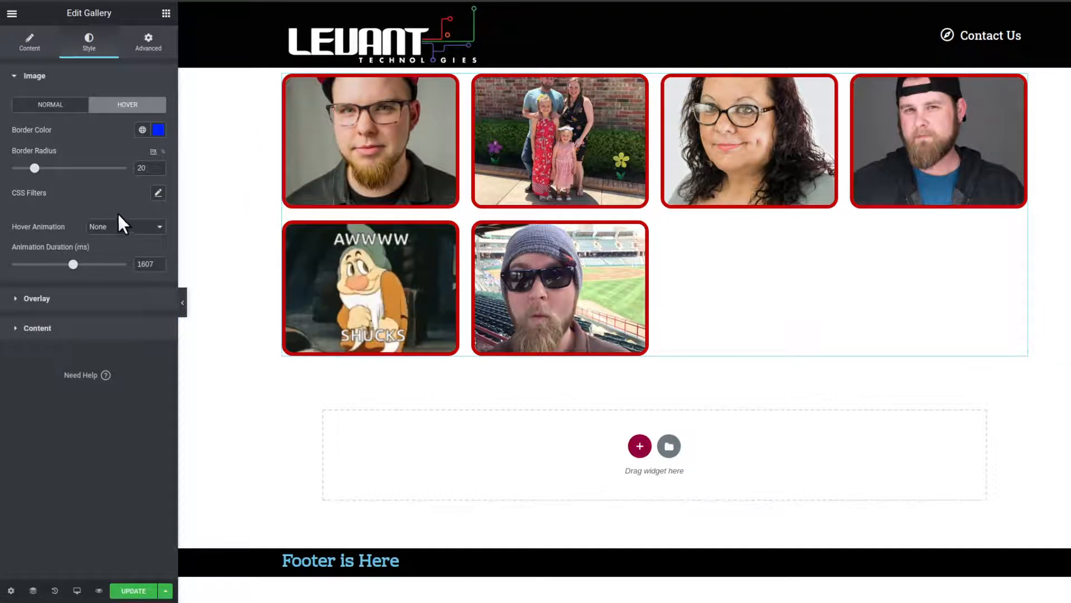
- Try the Zoom In, Zoom Out and Move Left hover animations on the gallery images and set the animation back to None
left_click(62, 105)
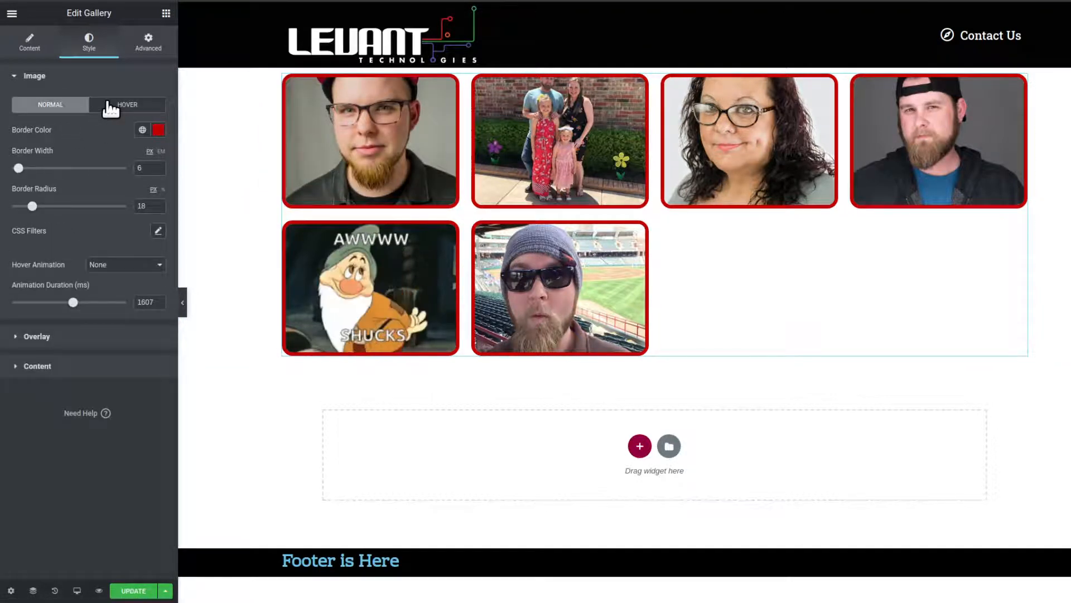
left_click(110, 106)
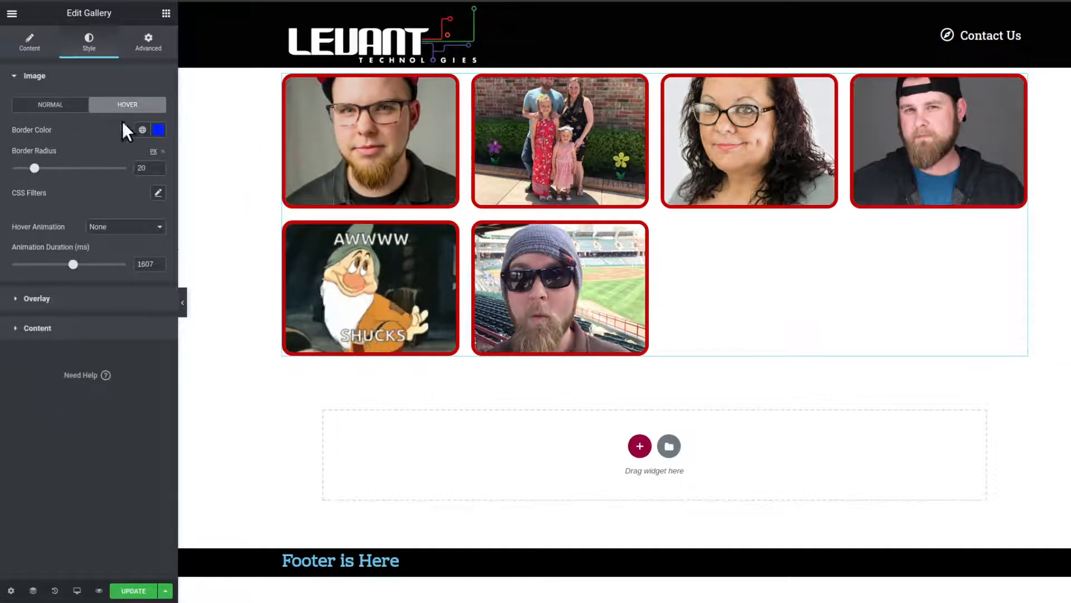
left_click(112, 229)
left_click(117, 249)
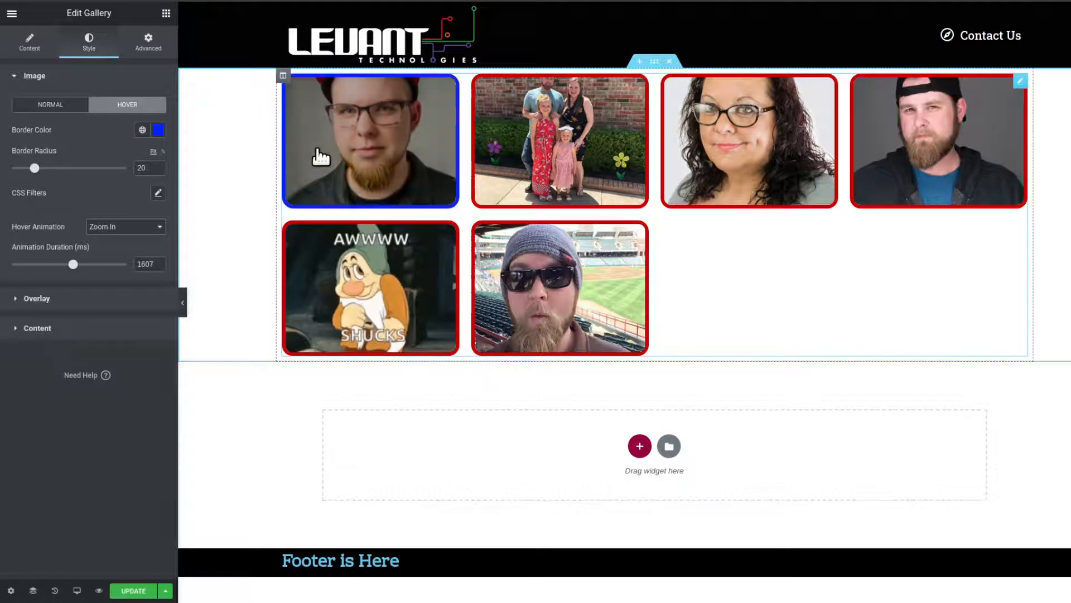
left_click(130, 226)
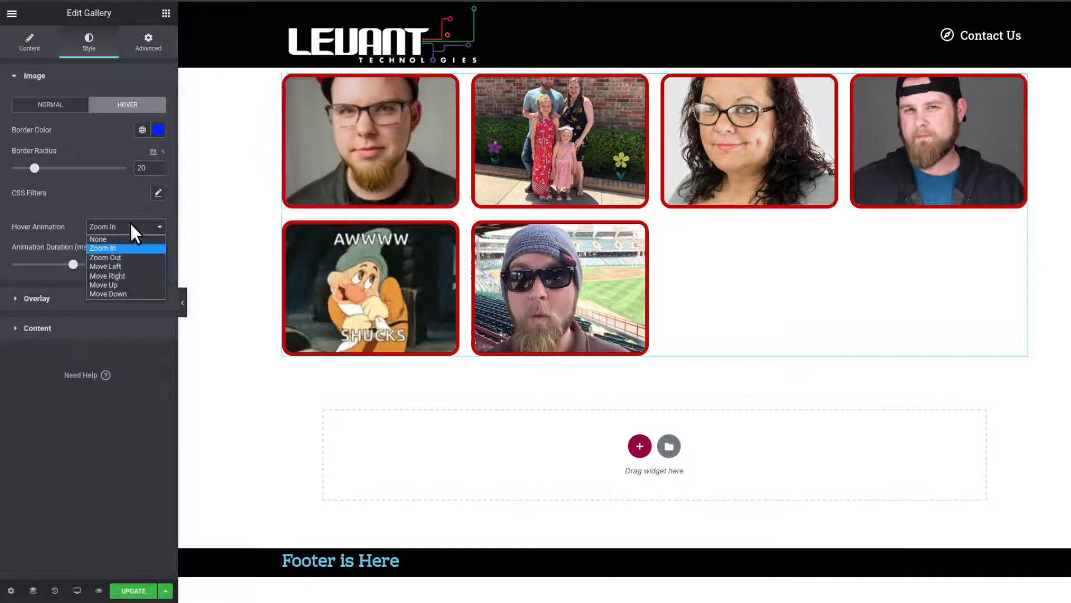
left_click(121, 259)
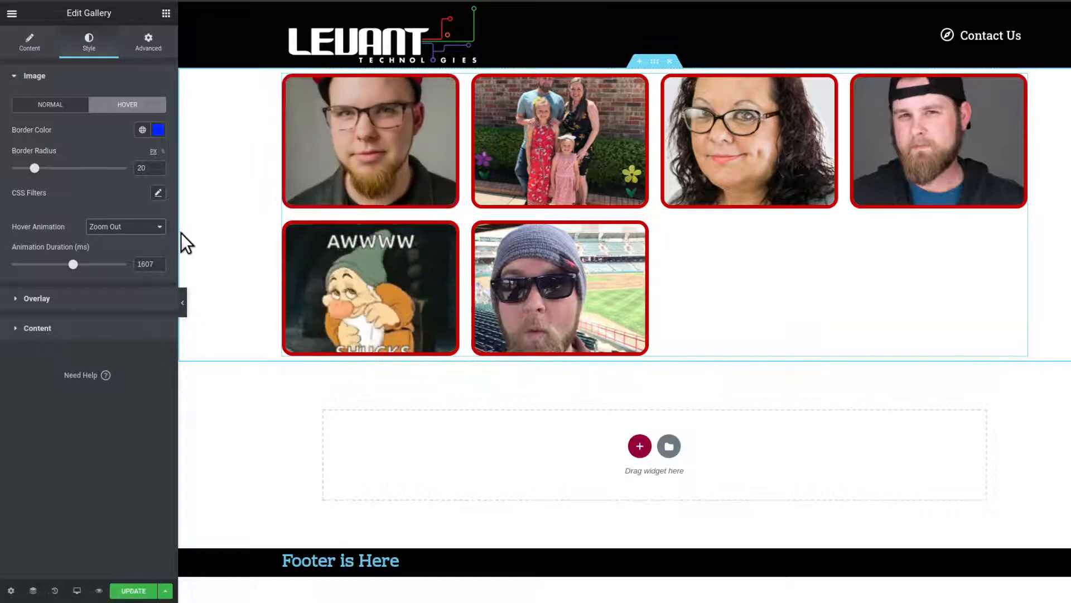
left_click(161, 226)
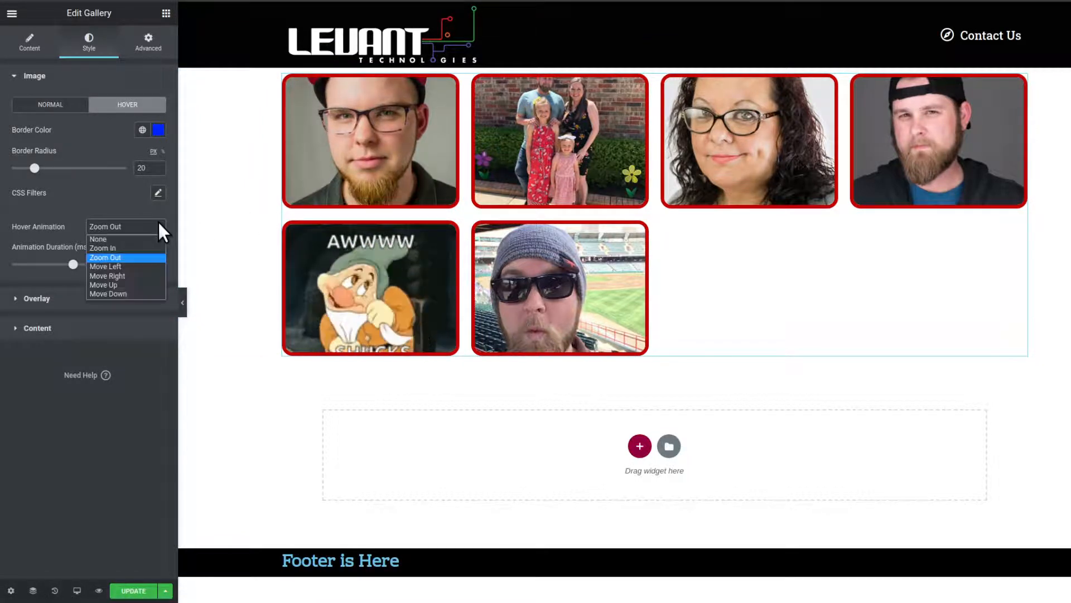
left_click(134, 266)
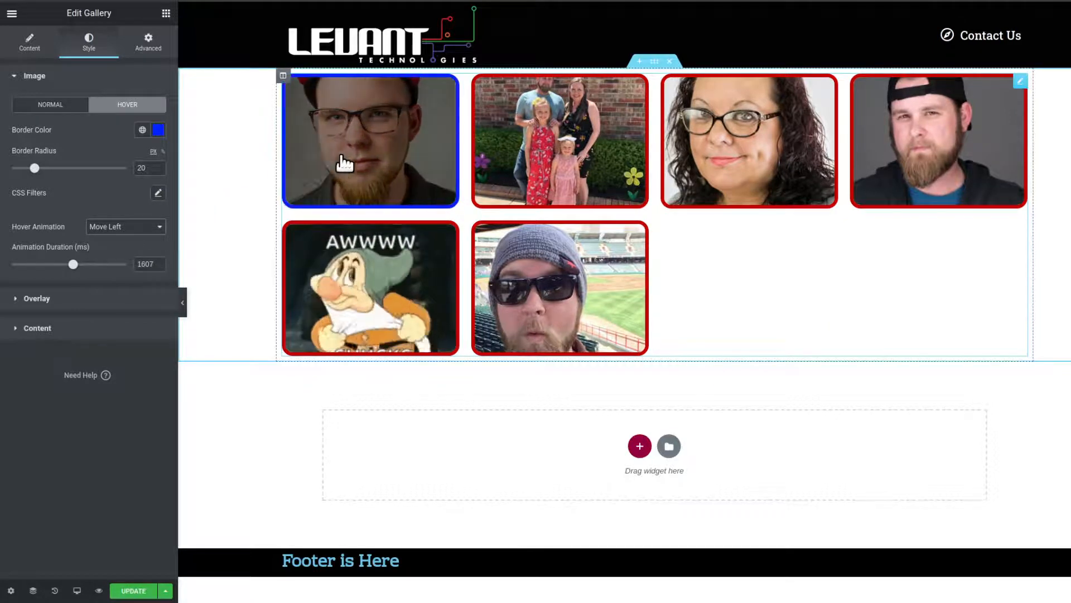
left_click(159, 227)
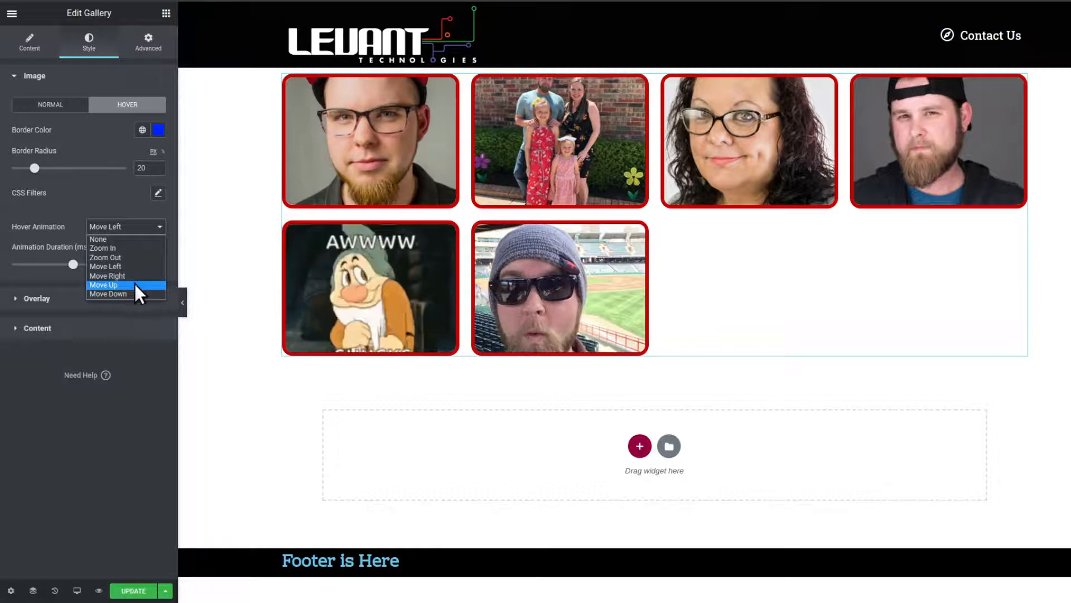
left_click(125, 241)
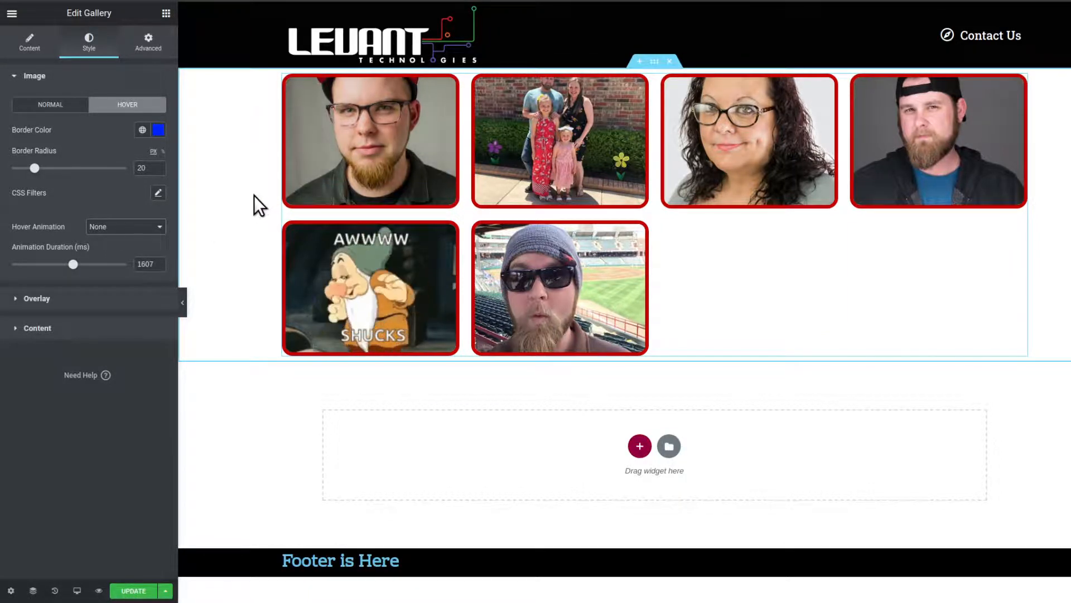
- Set the gallery overlay's hover color to the semi-transparent green #00CB0780
left_click(60, 107)
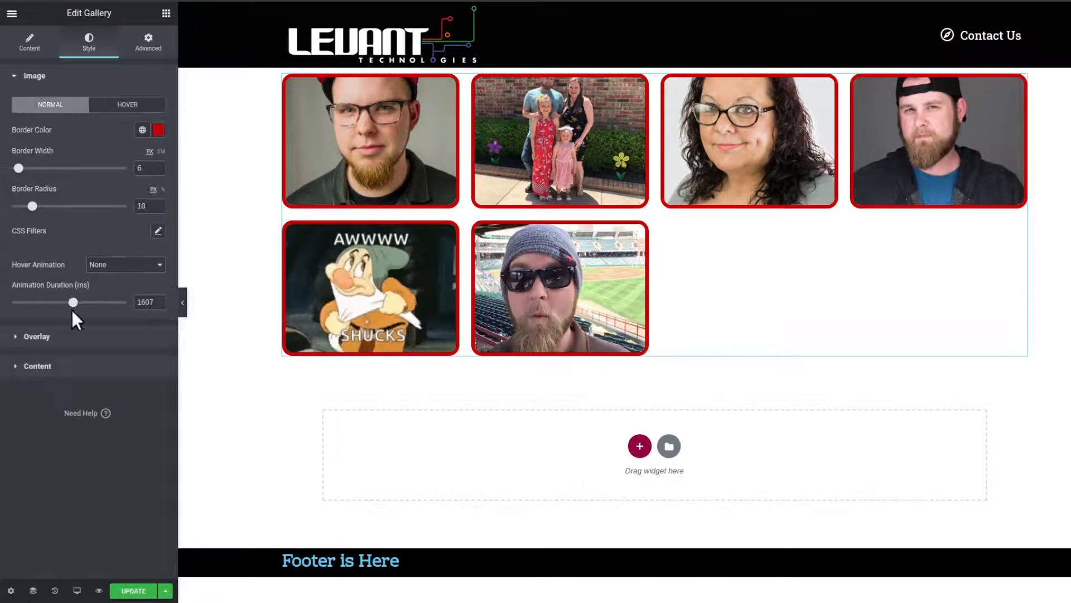
left_click(77, 336)
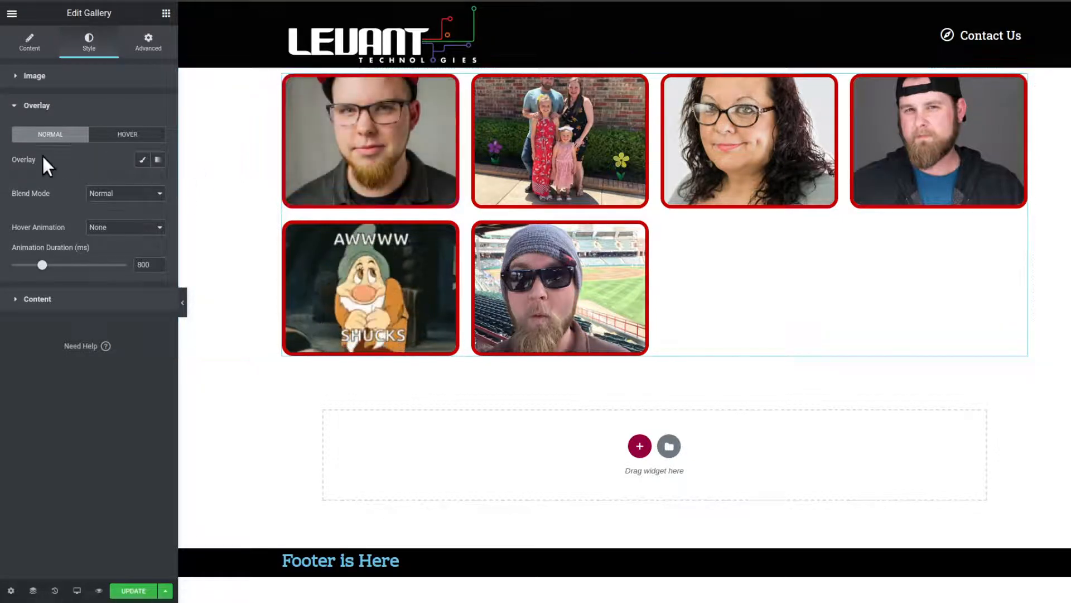
left_click(115, 144)
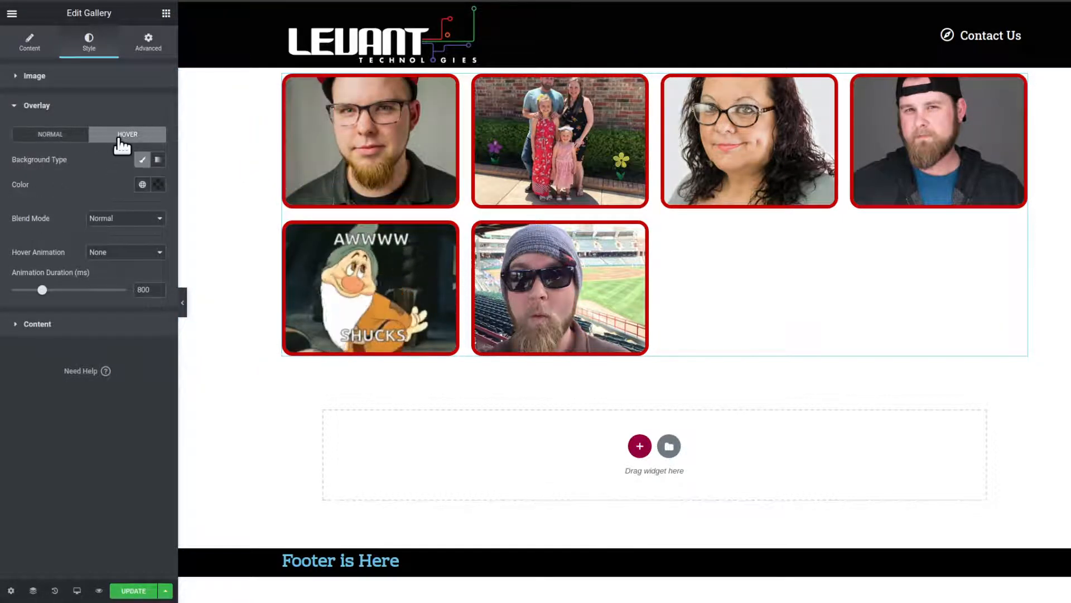
left_click(55, 137)
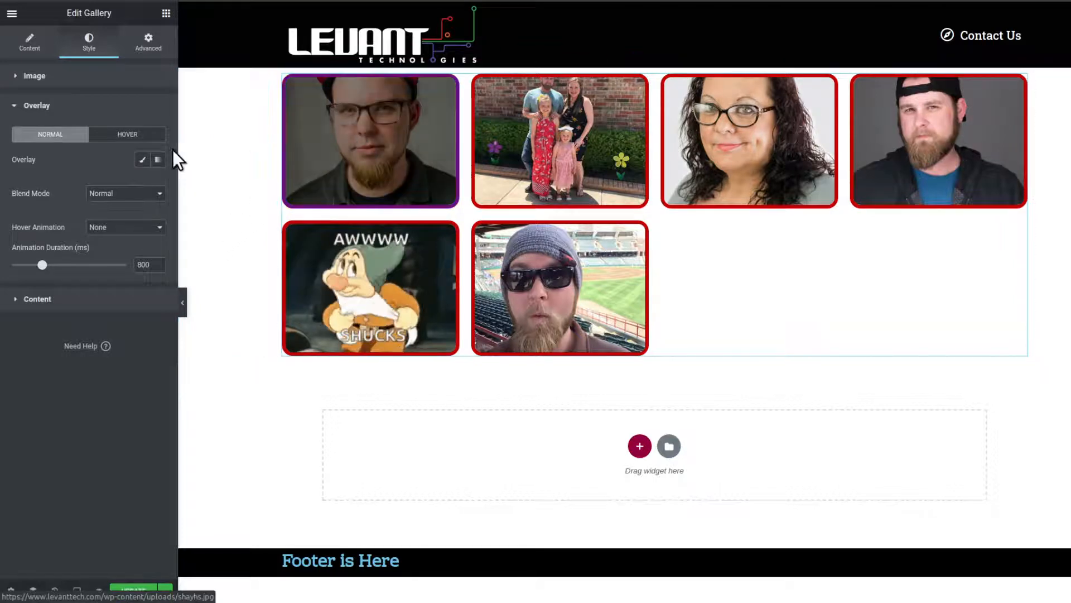
left_click(137, 138)
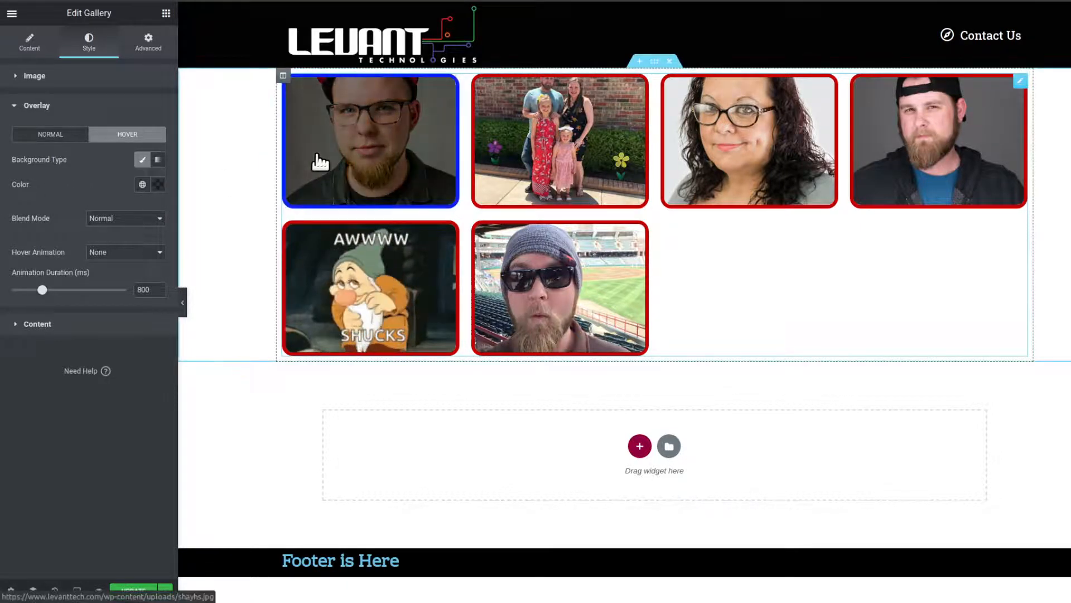
left_click(159, 185)
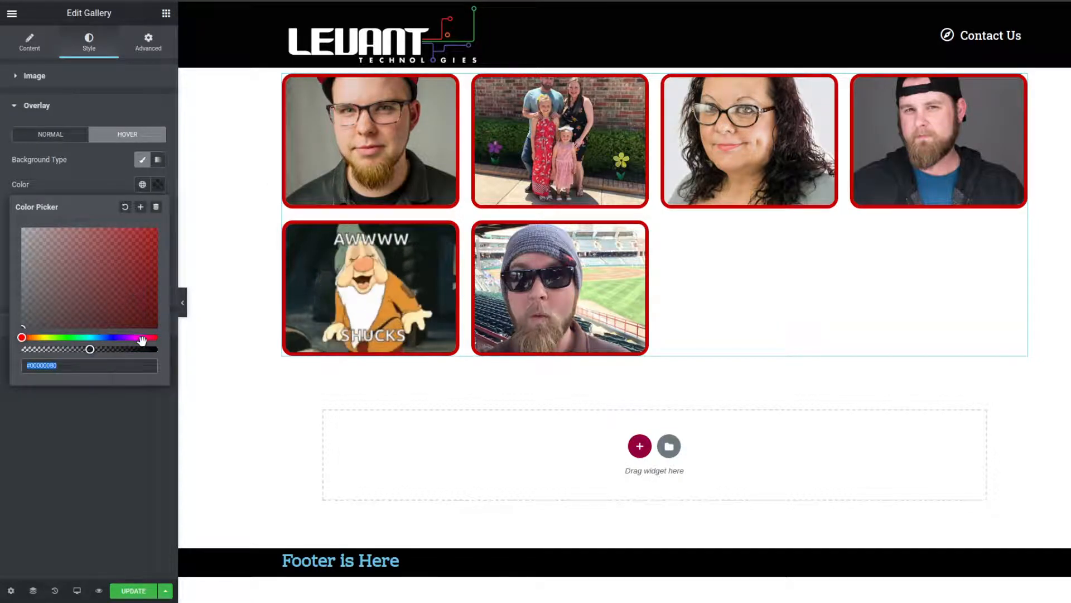
left_click(70, 338)
left_click_drag(120, 279, 166, 248)
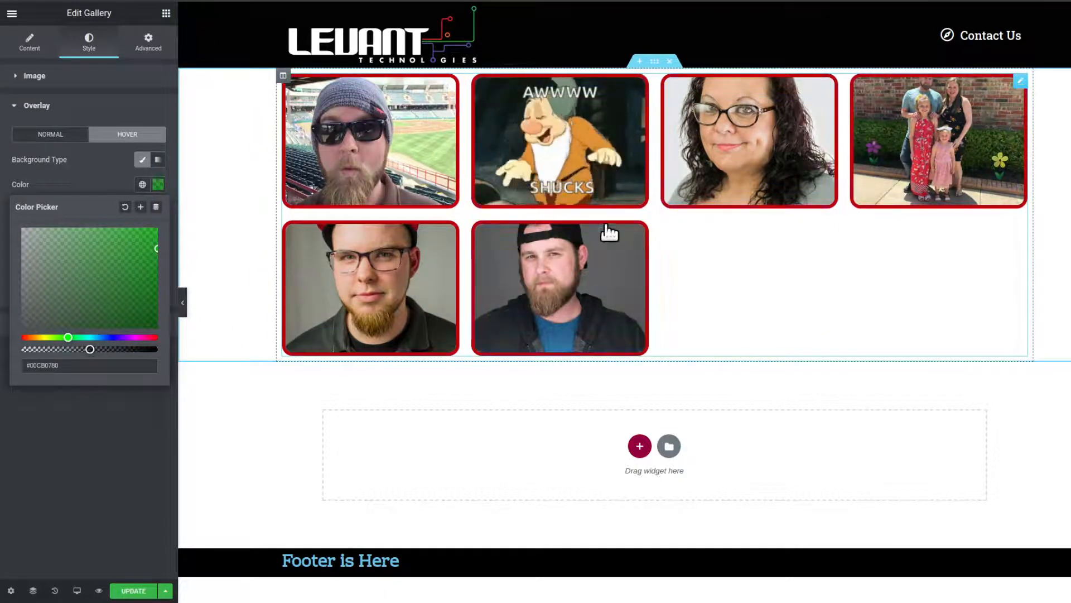
- Try the fully opaque green #00CB07 and the semi-transparent #00CB0780 as the gallery overlay's hover color and clear the color
left_click(31, 45)
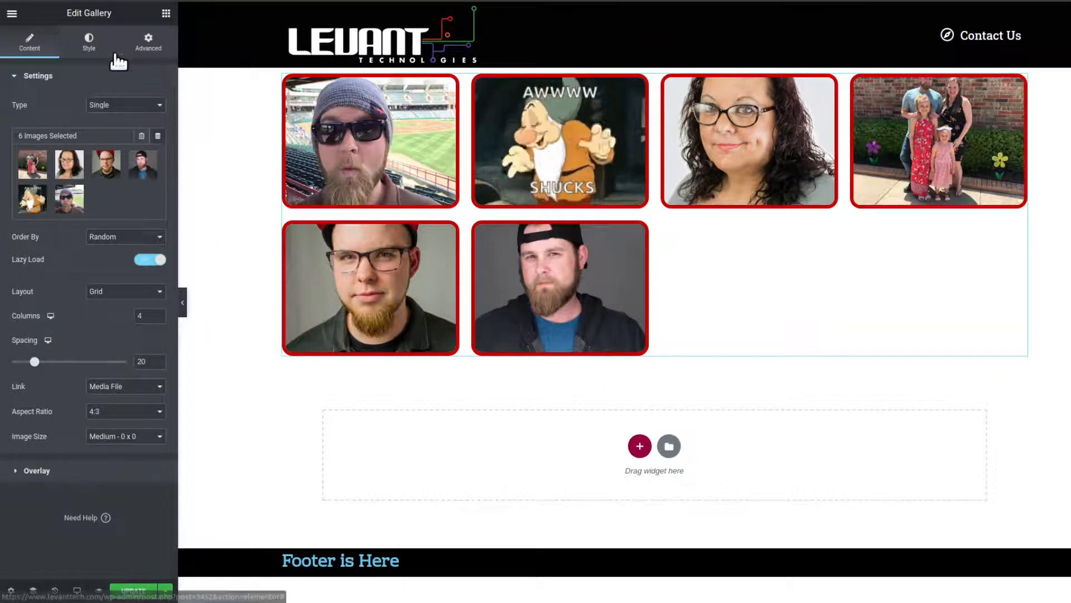
left_click(88, 48)
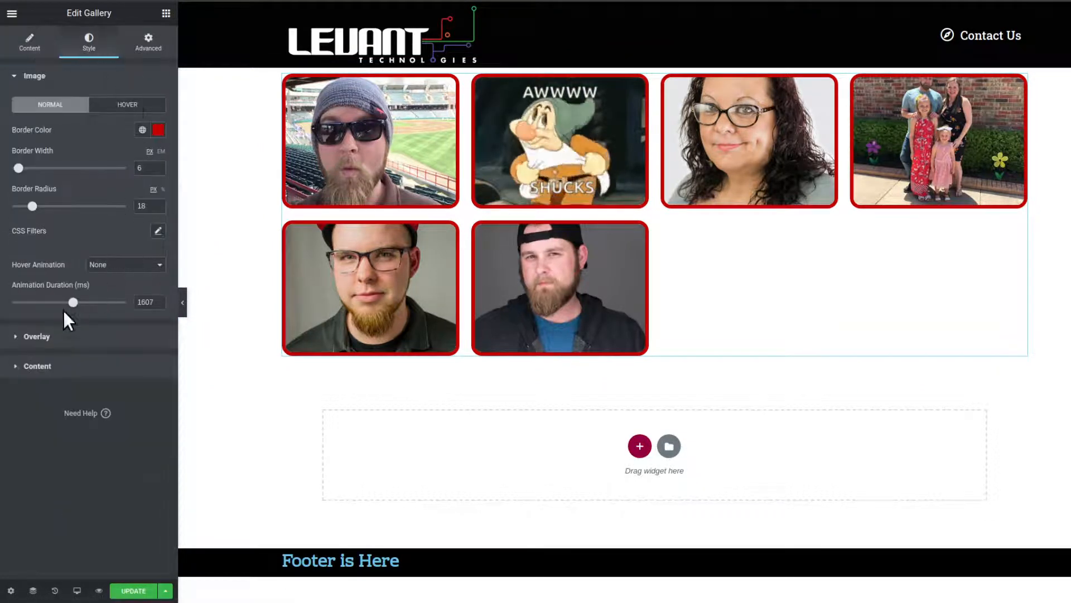
left_click(66, 335)
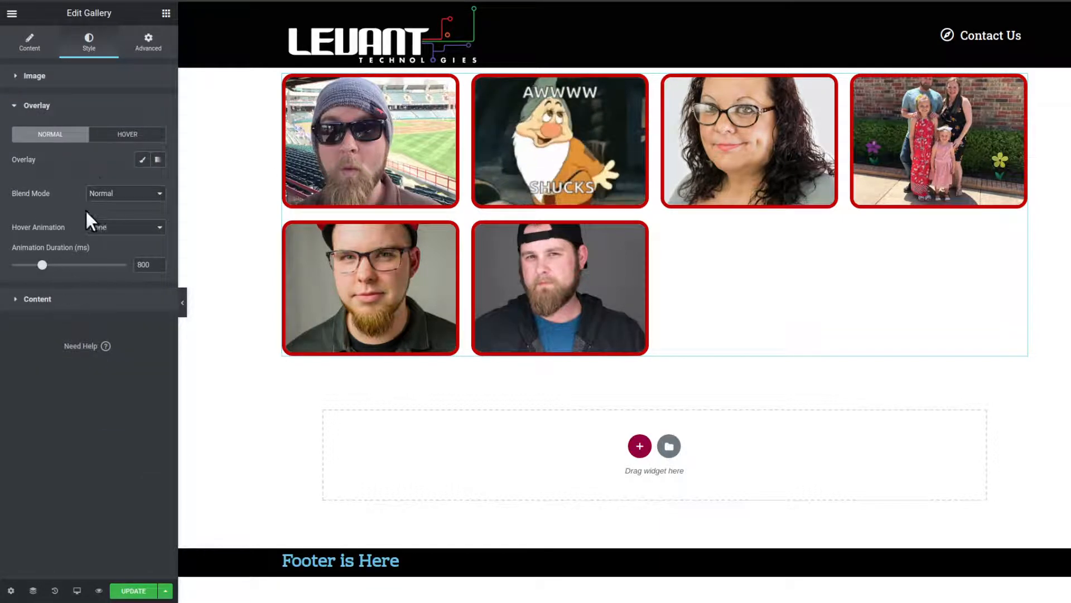
left_click(118, 137)
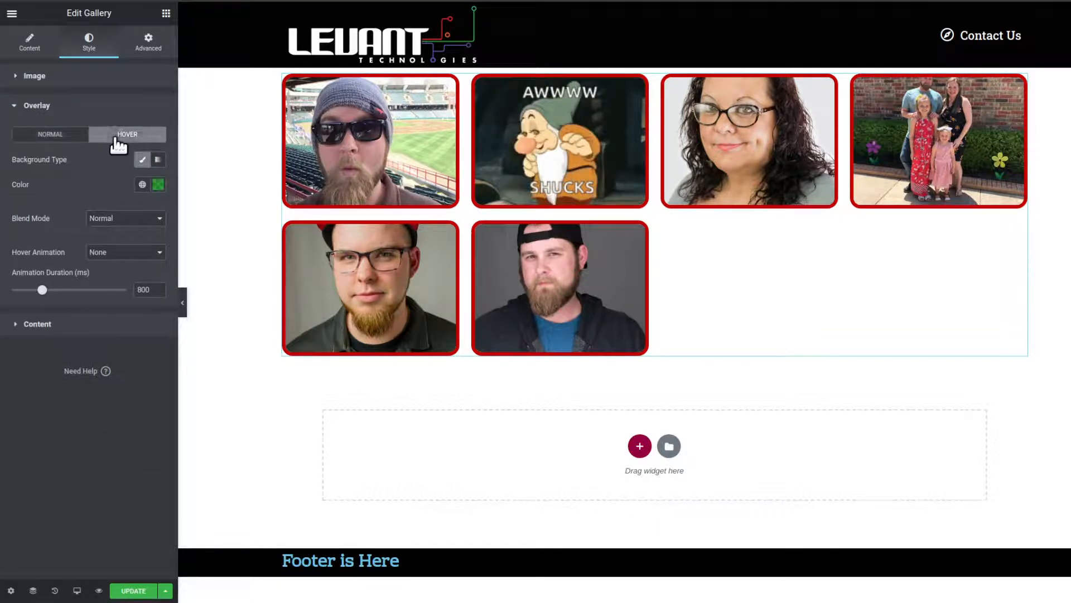
left_click(159, 186)
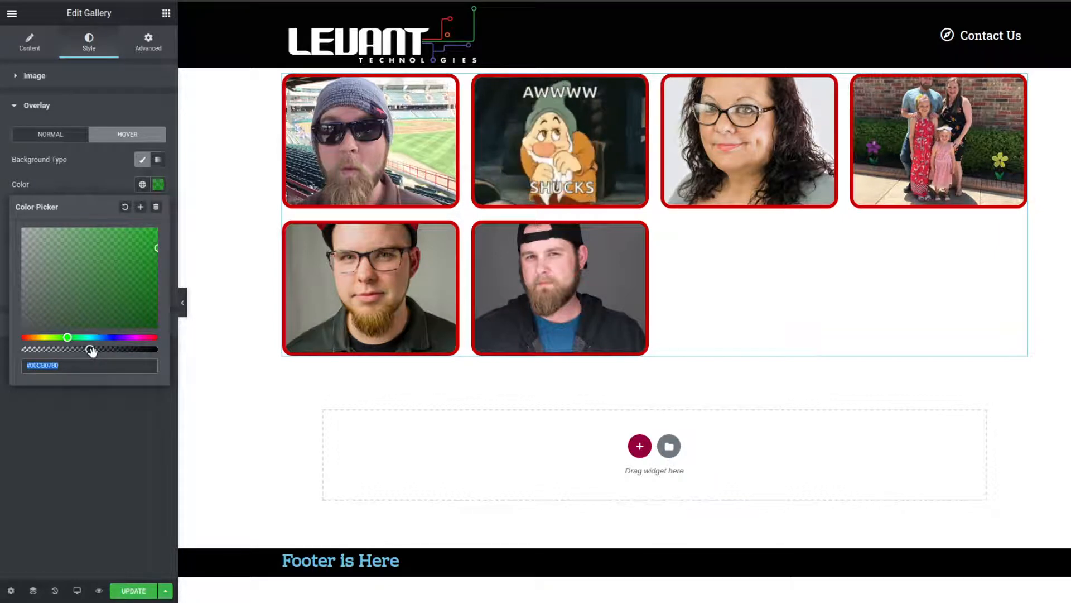
left_click_drag(91, 350, 176, 348)
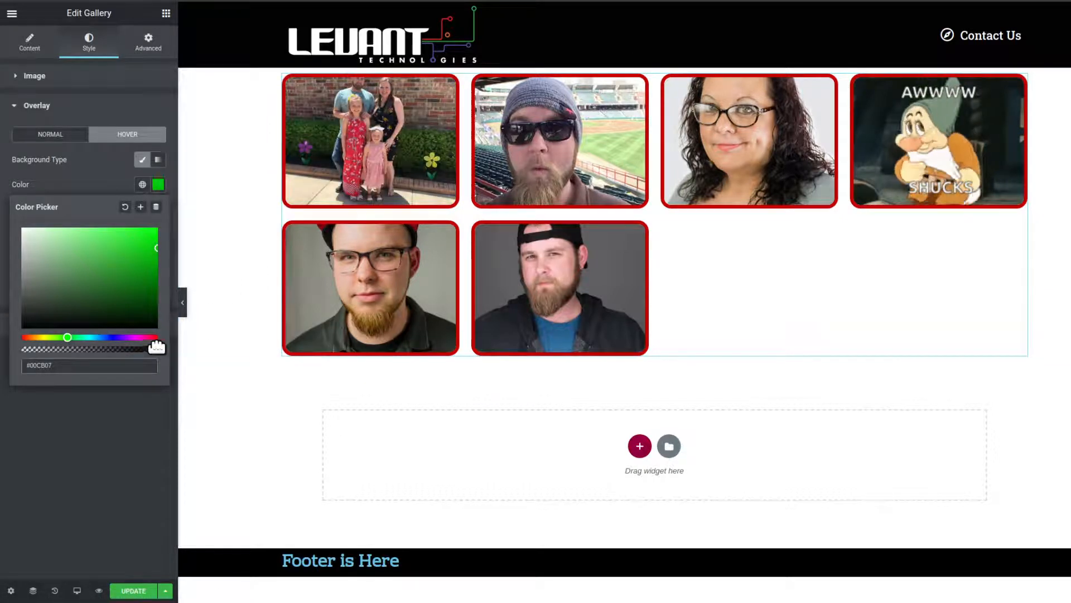
left_click_drag(156, 347, 93, 349)
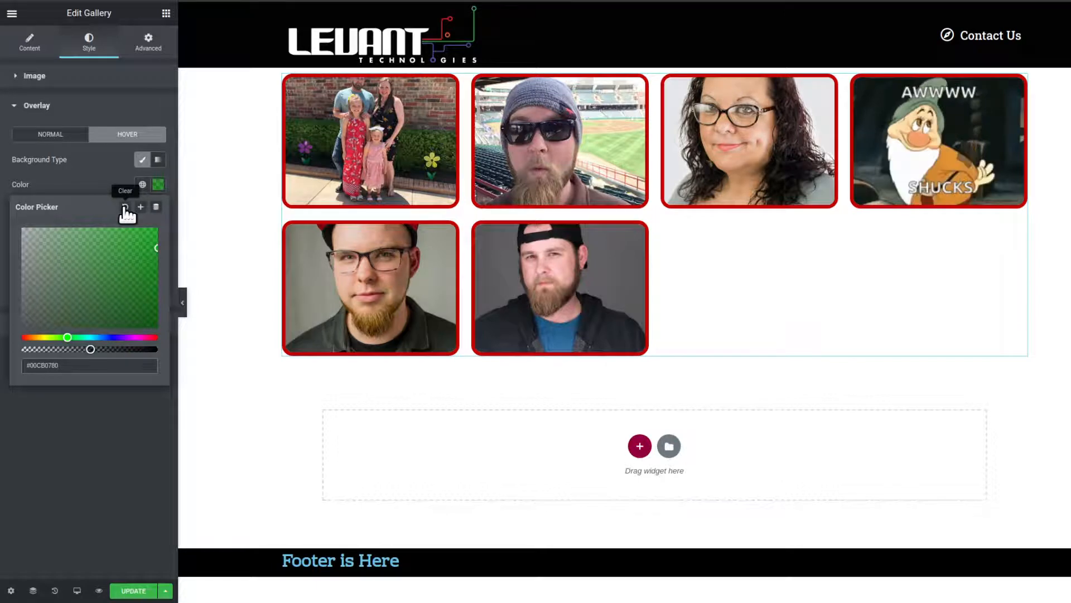
left_click(103, 181)
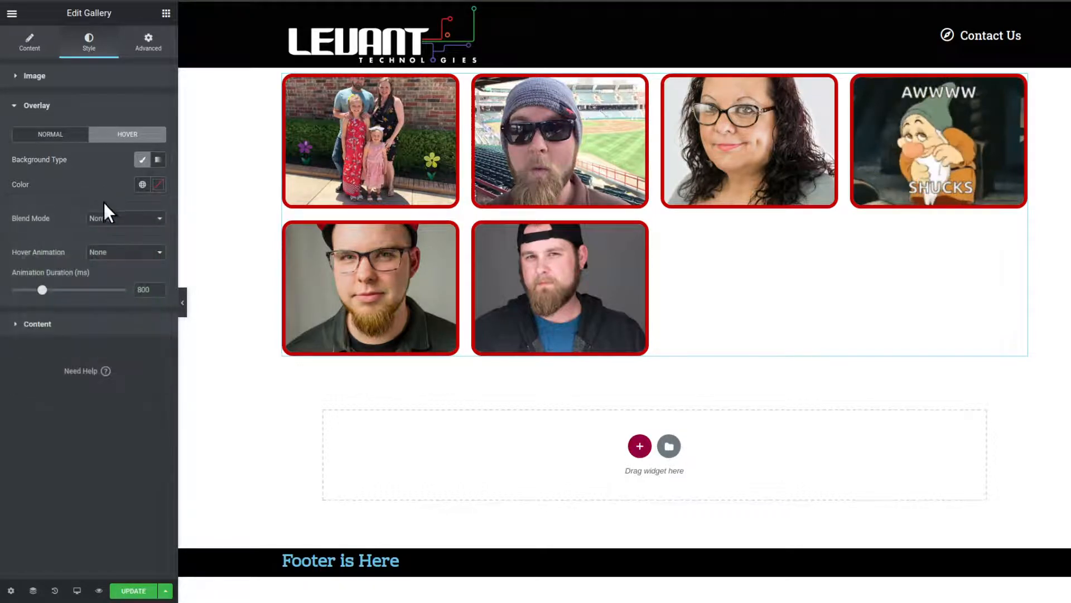
left_click(160, 218)
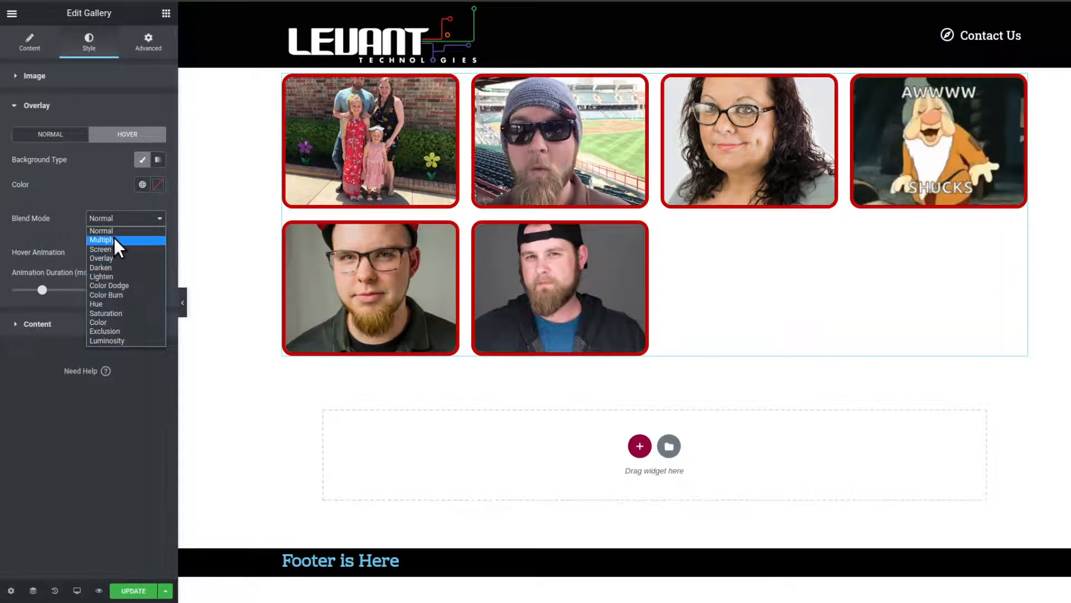
left_click(101, 180)
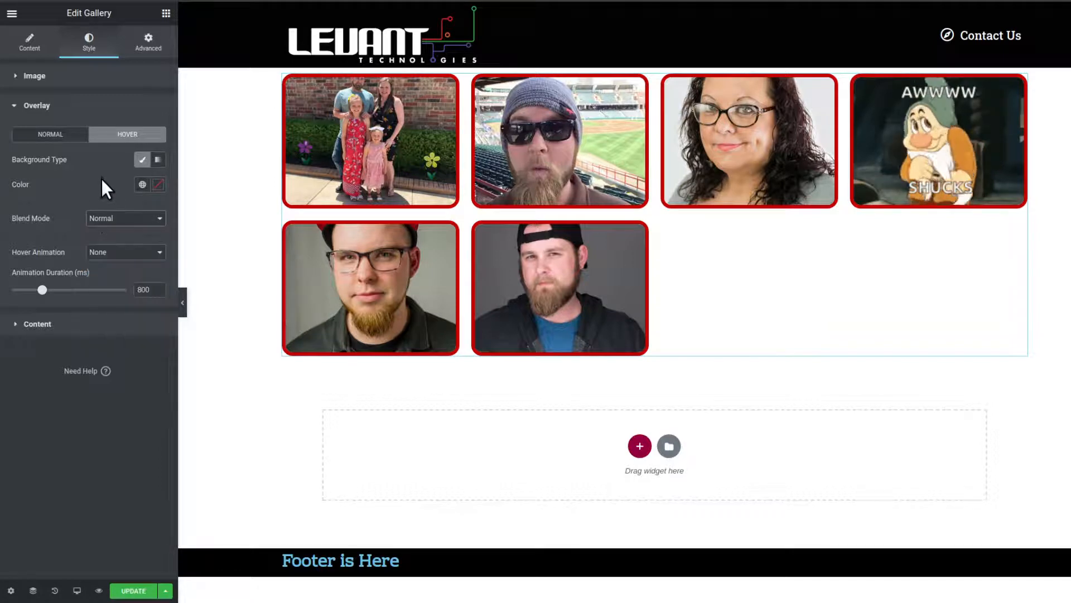
left_click(158, 185)
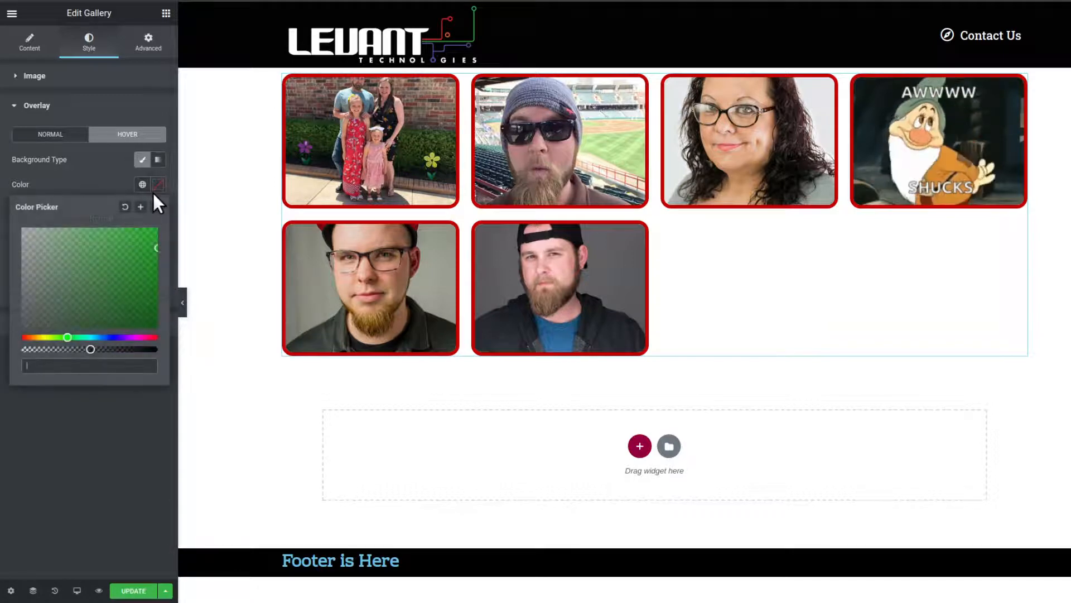
left_click(100, 180)
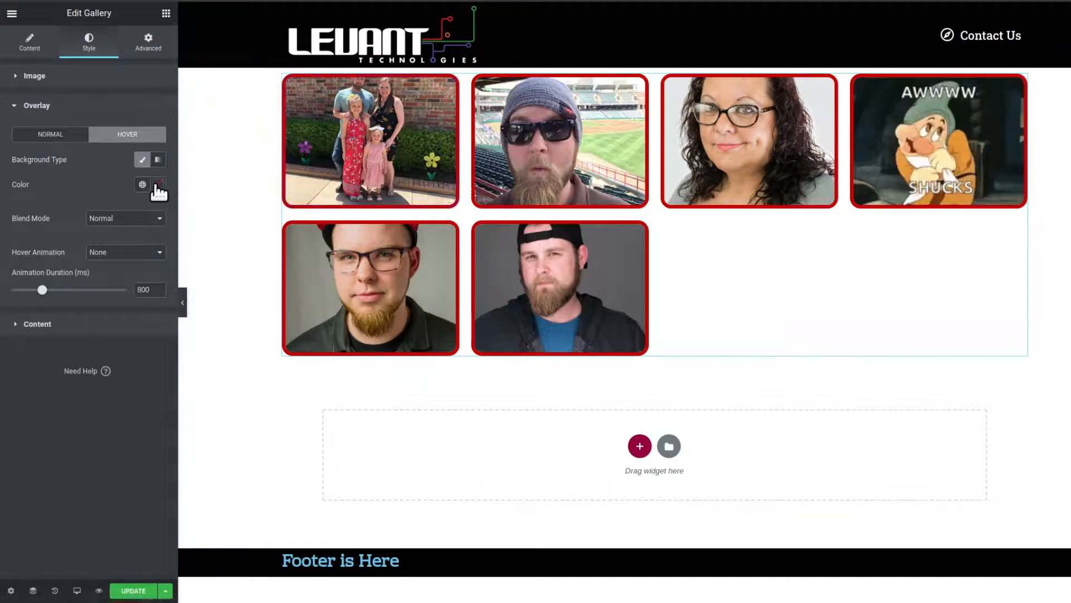
left_click(143, 185)
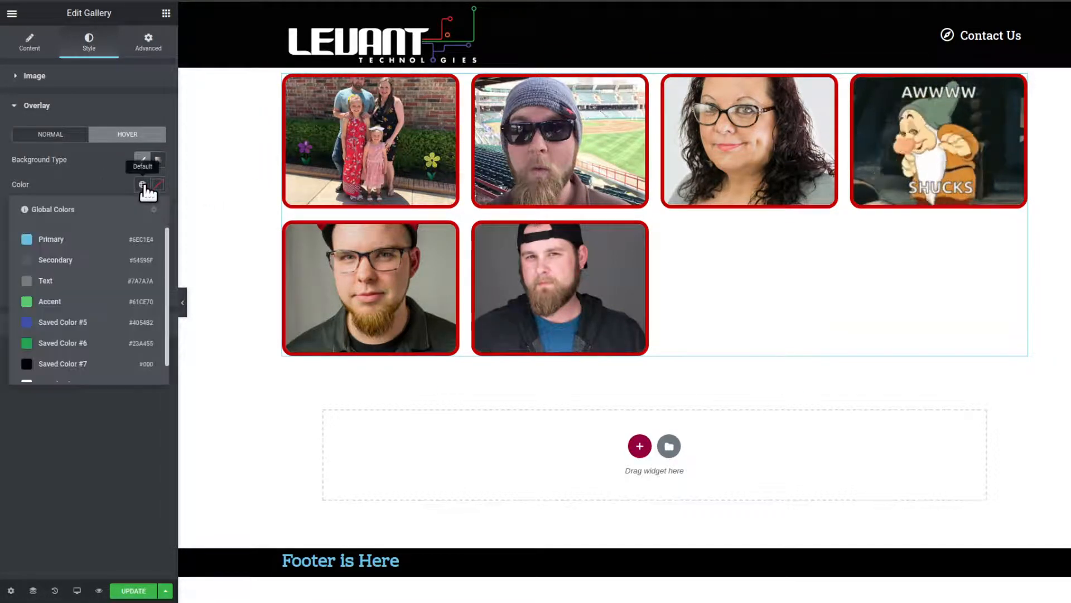
- Set the gallery overlay's hover color to the semi-transparent black #0000006B
left_click(158, 184)
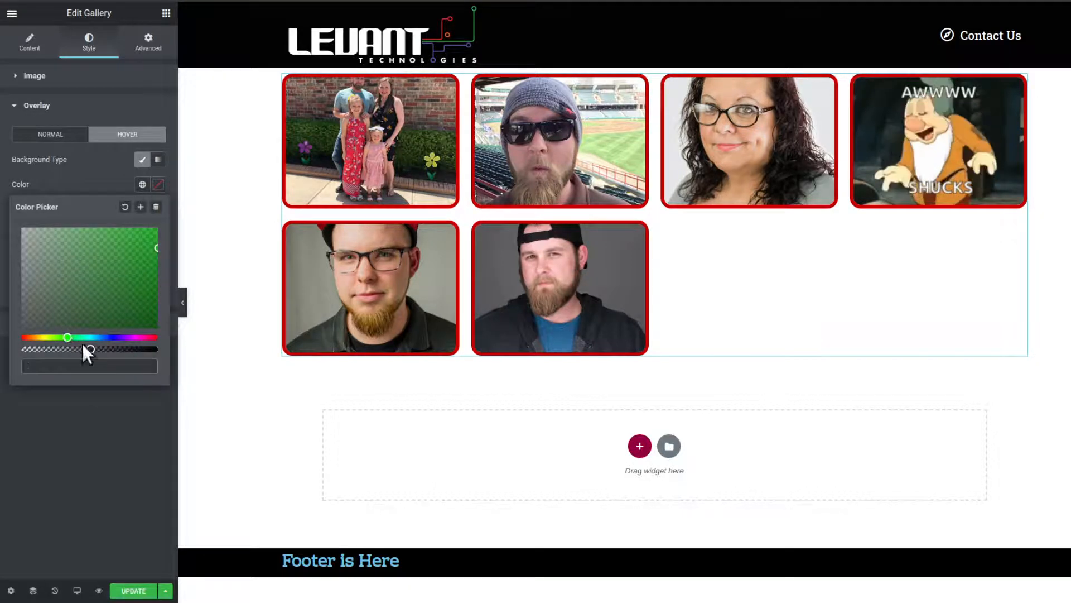
left_click_drag(136, 285, 173, 340)
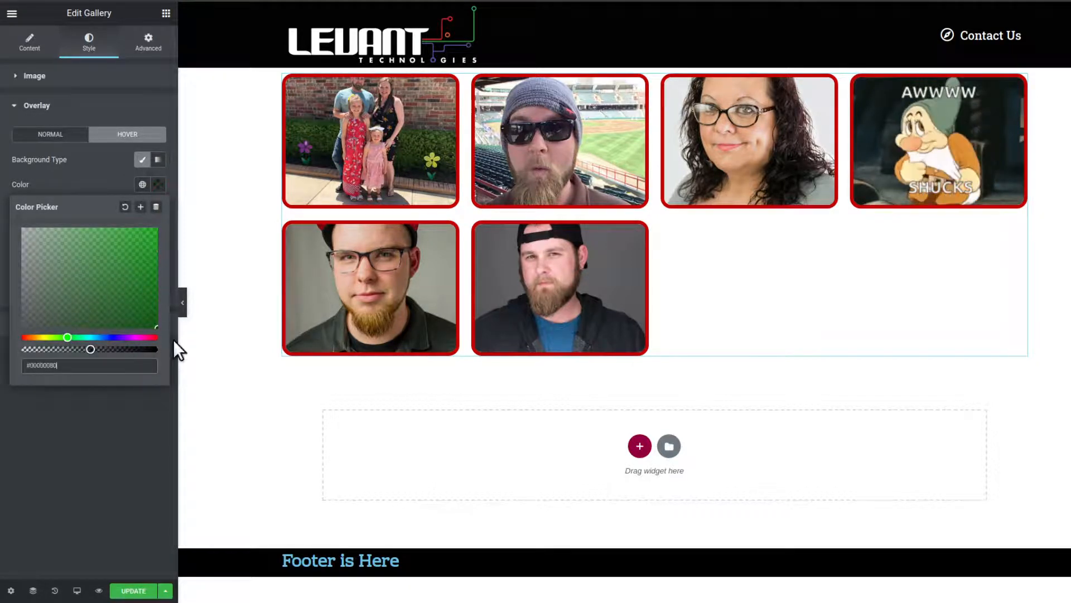
left_click(80, 180)
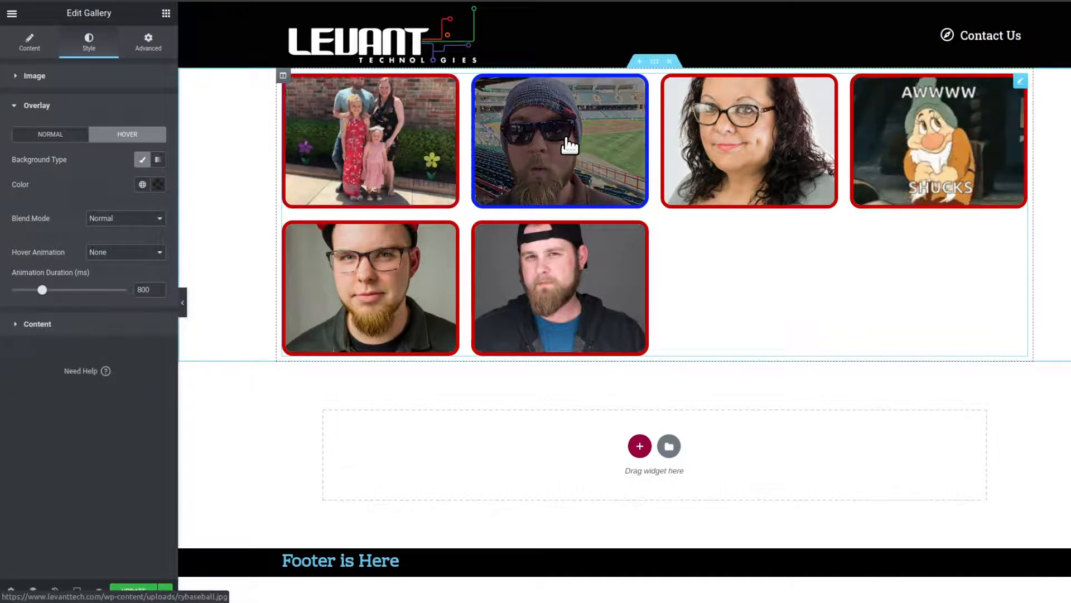
left_click(159, 185)
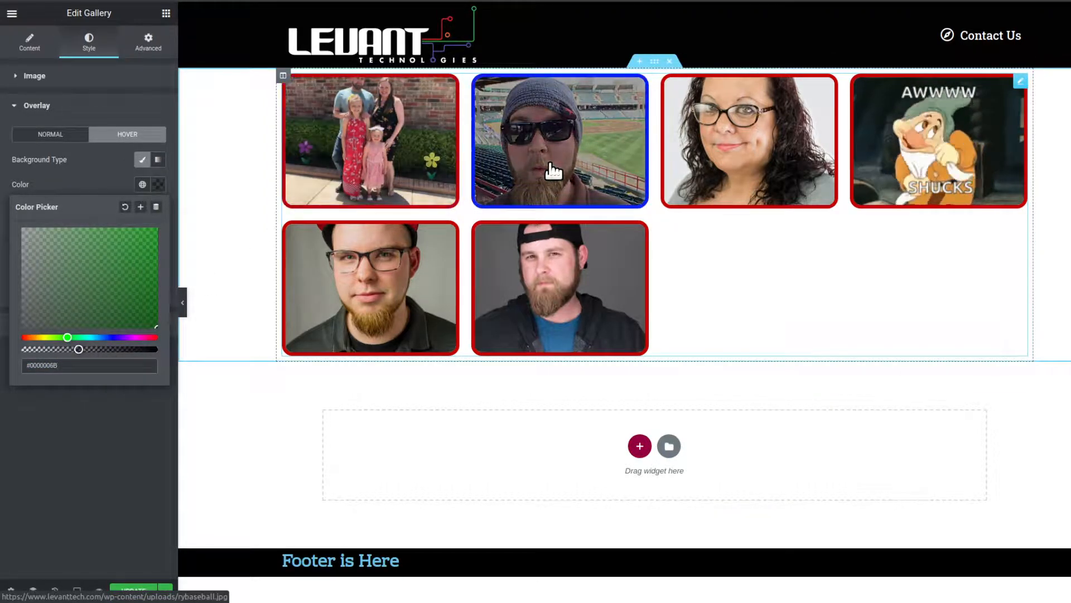
left_click(92, 174)
- Try the Overlay, Darken, Lighten, Color Dodge, Color Burn and Hue blend modes on the overlay's hover state and set the mode back to Normal
left_click(99, 219)
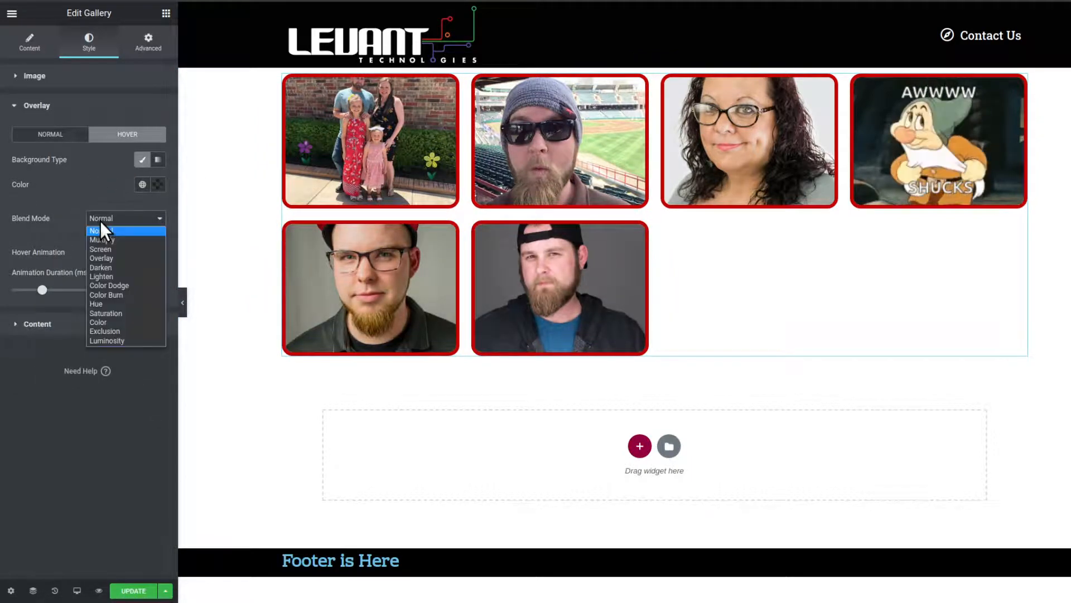
left_click(109, 256)
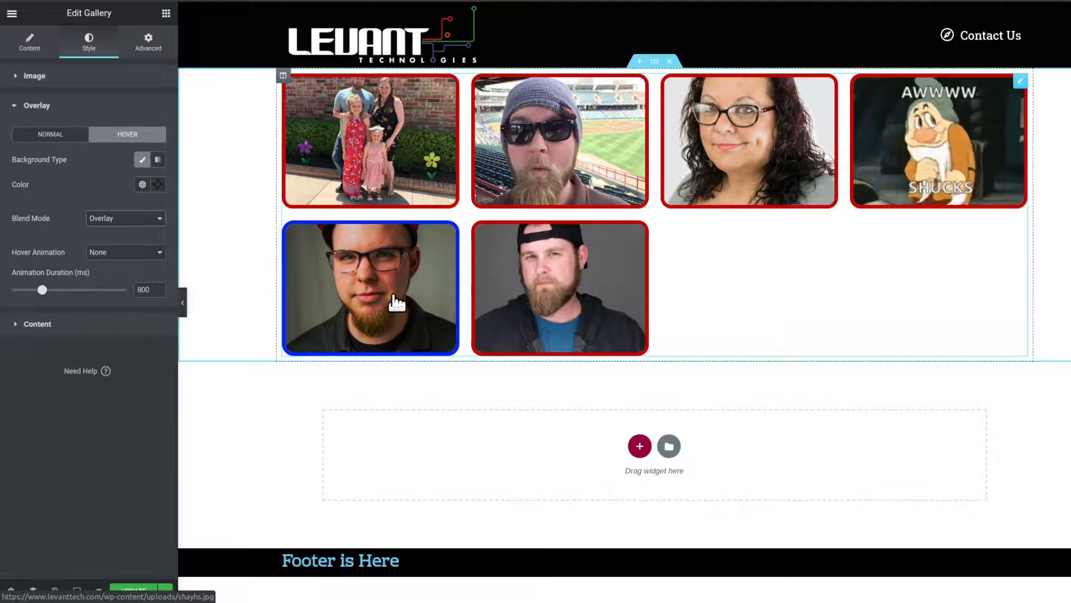
left_click(143, 218)
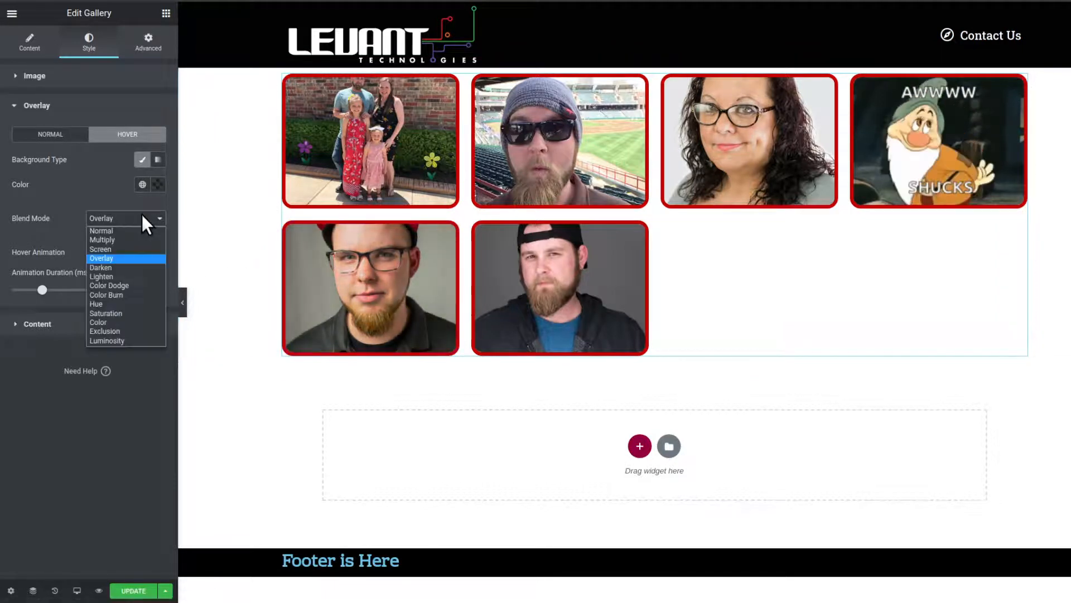
left_click(136, 268)
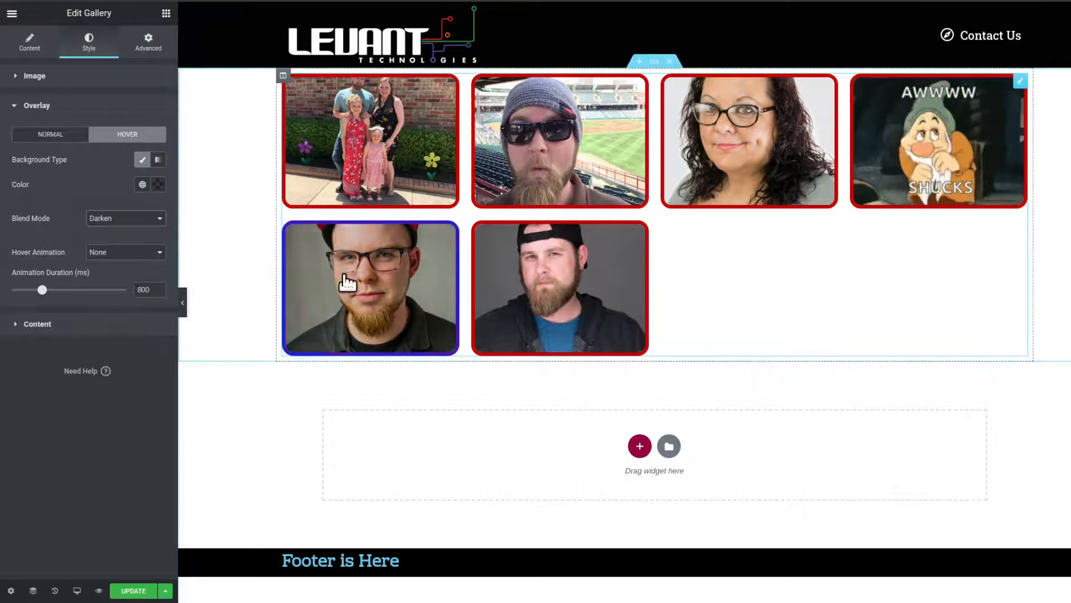
left_click(122, 223)
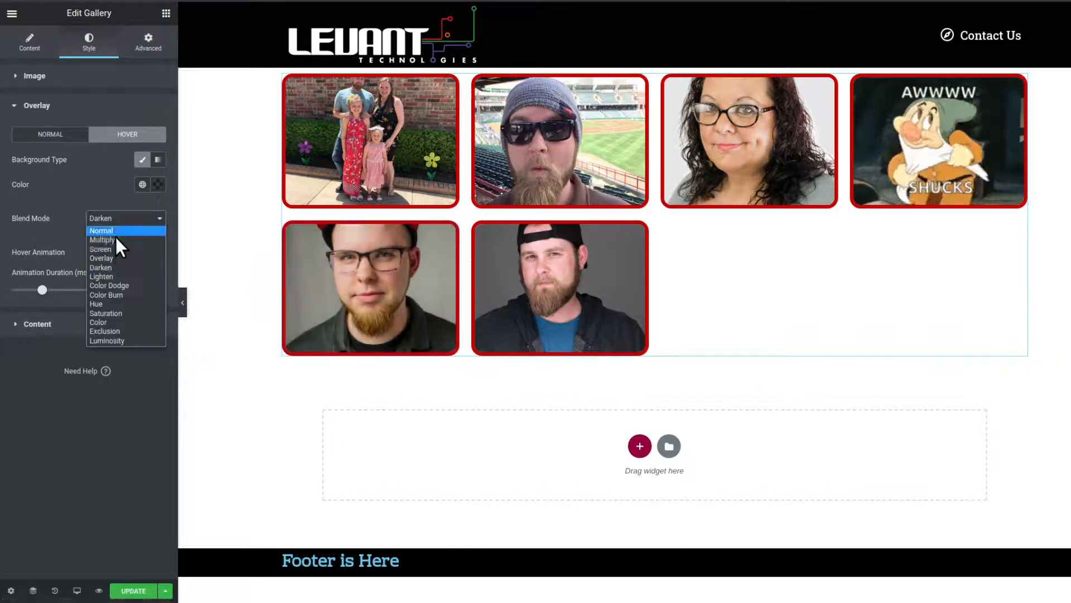
left_click(115, 276)
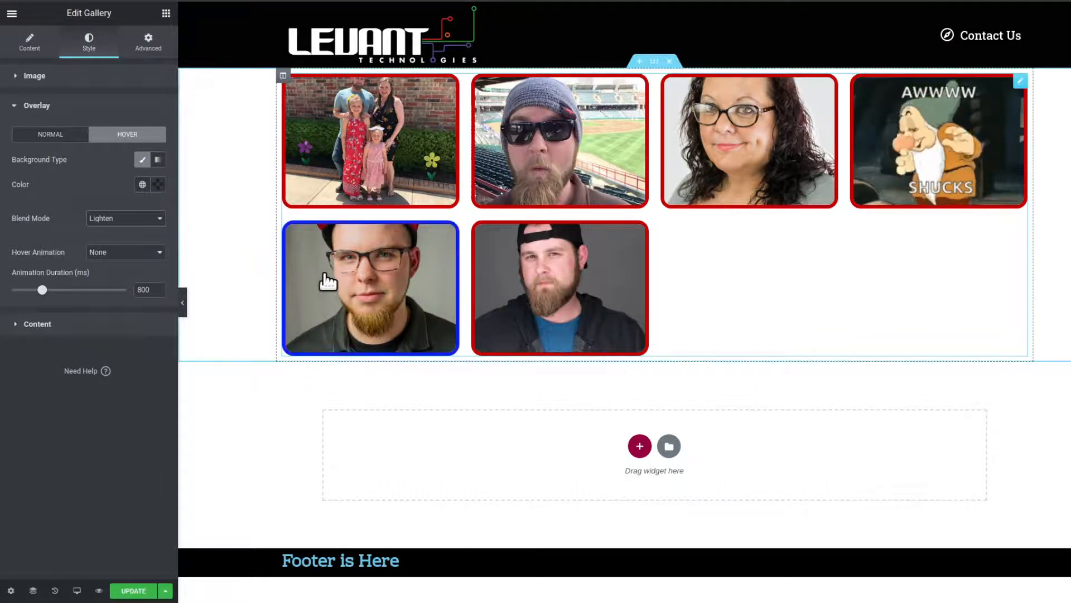
left_click(137, 221)
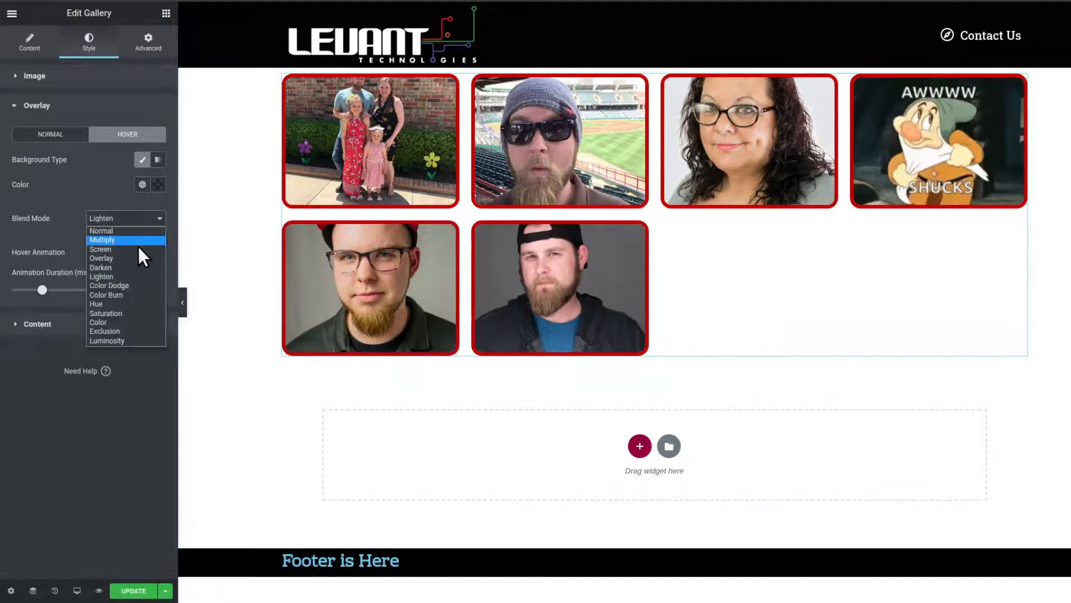
left_click(139, 286)
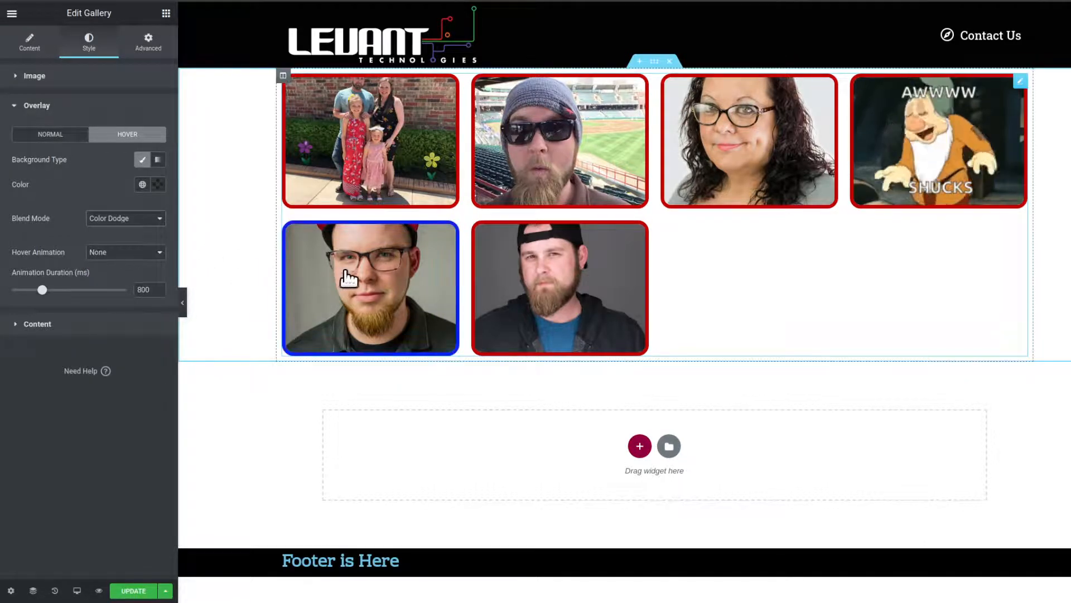
left_click(121, 219)
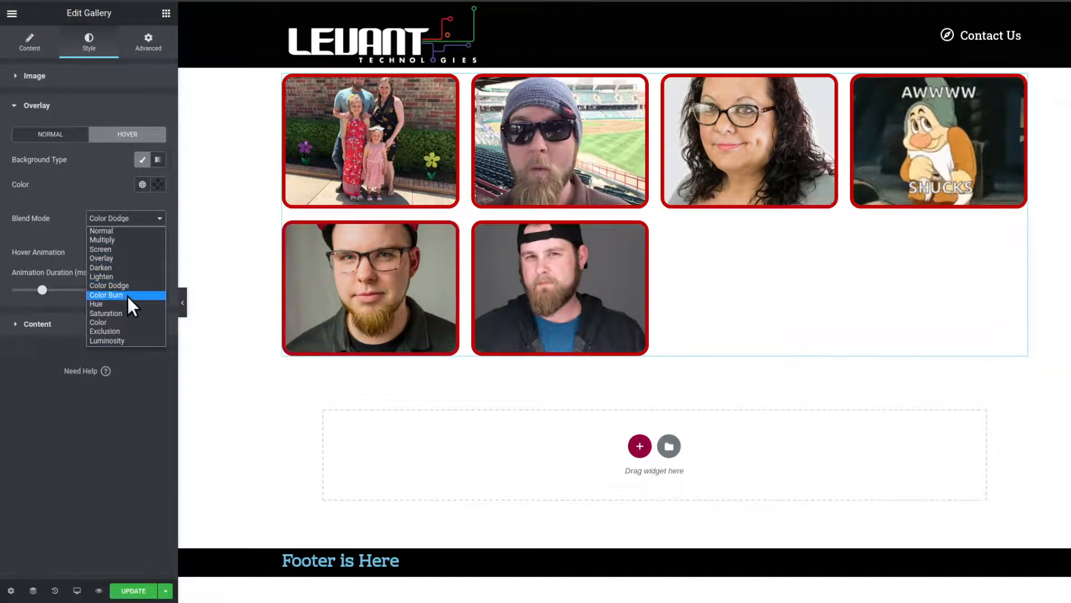
left_click(129, 295)
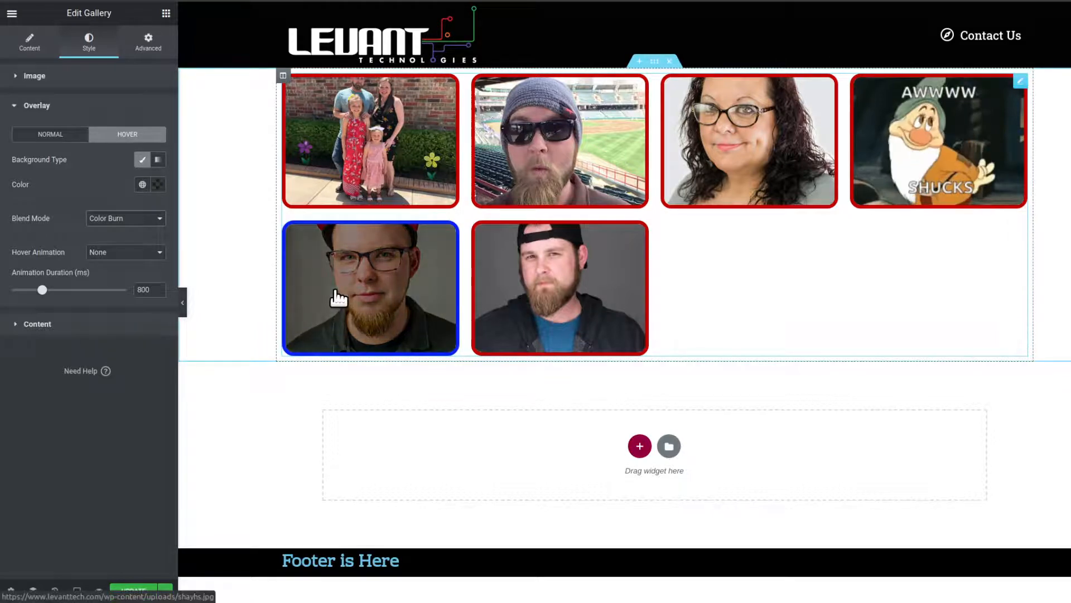
left_click(132, 223)
left_click(133, 308)
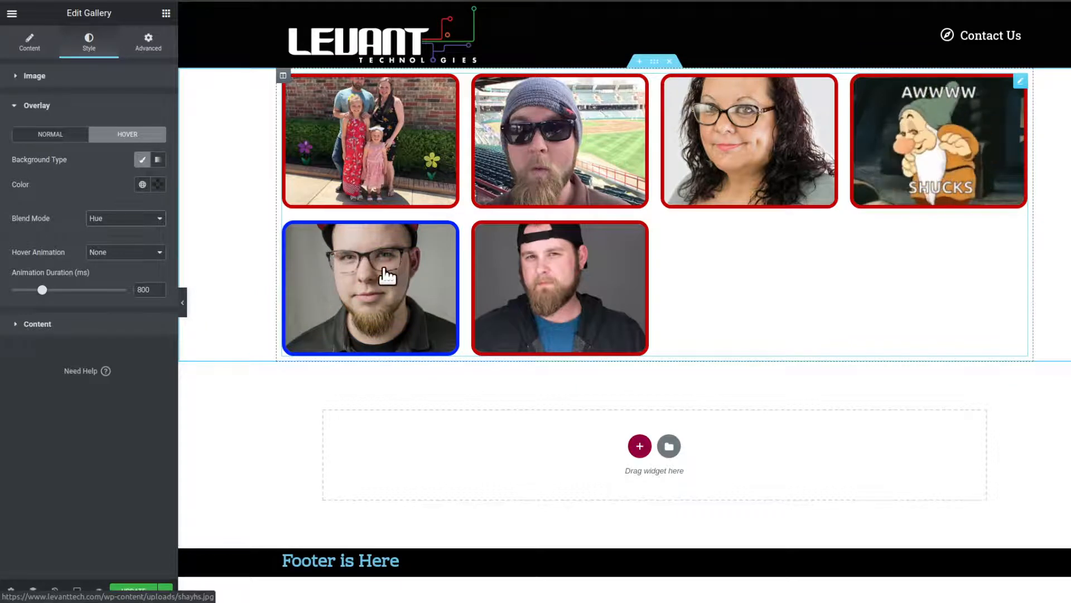
left_click(123, 217)
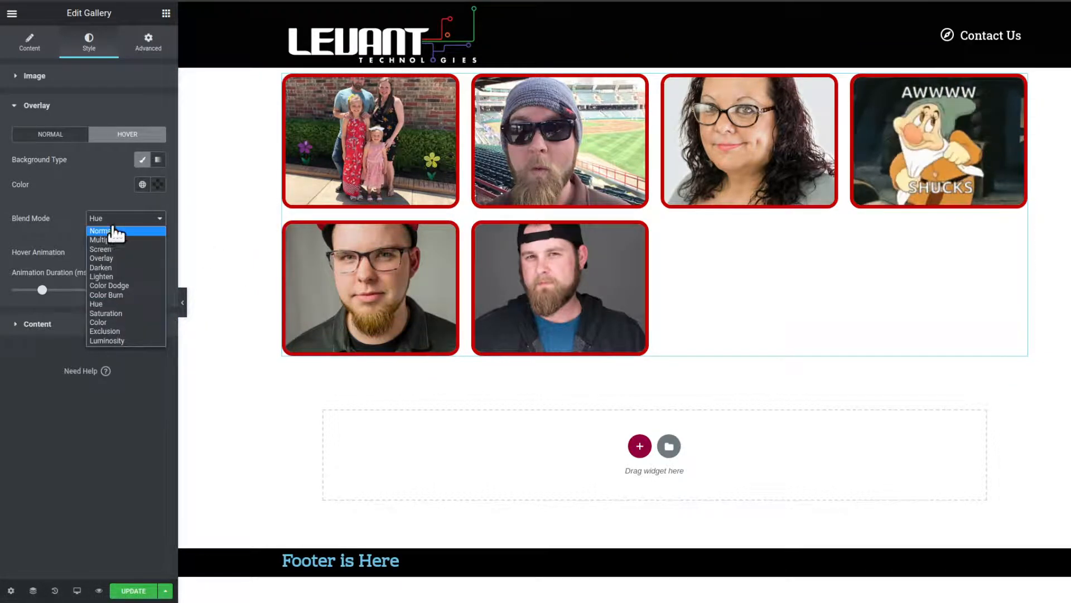
left_click(114, 231)
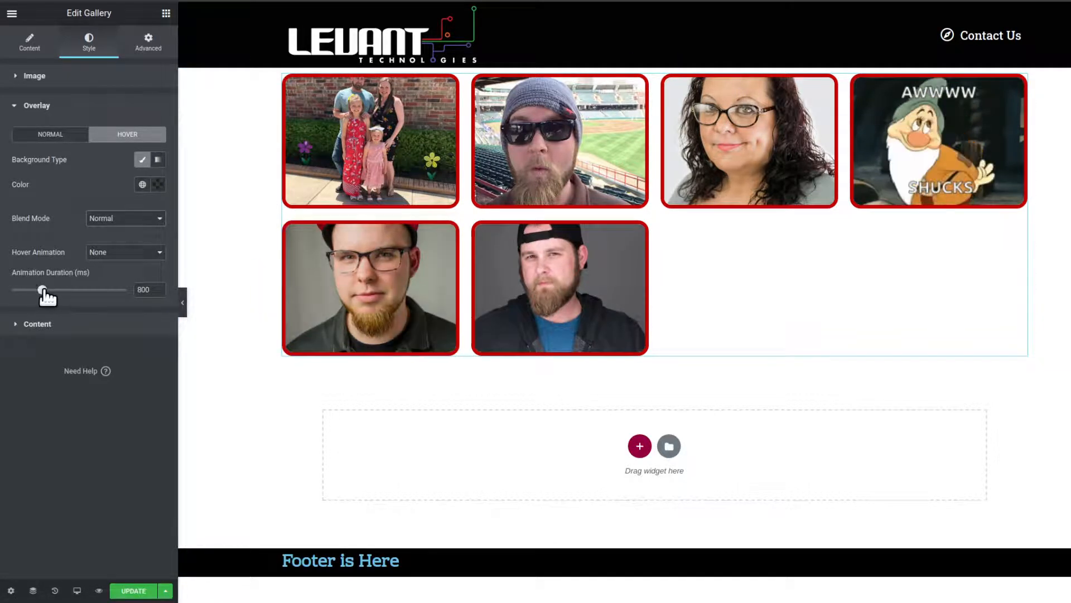
- Set the gallery overlay's animation duration to 1188 ms
left_click_drag(43, 290, 55, 290)
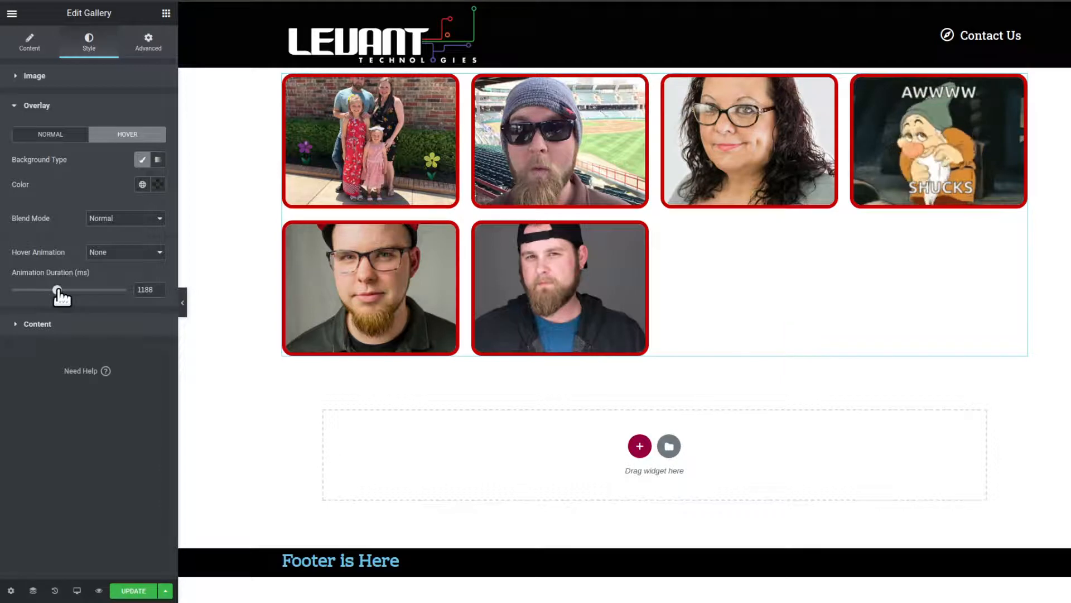
left_click(78, 77)
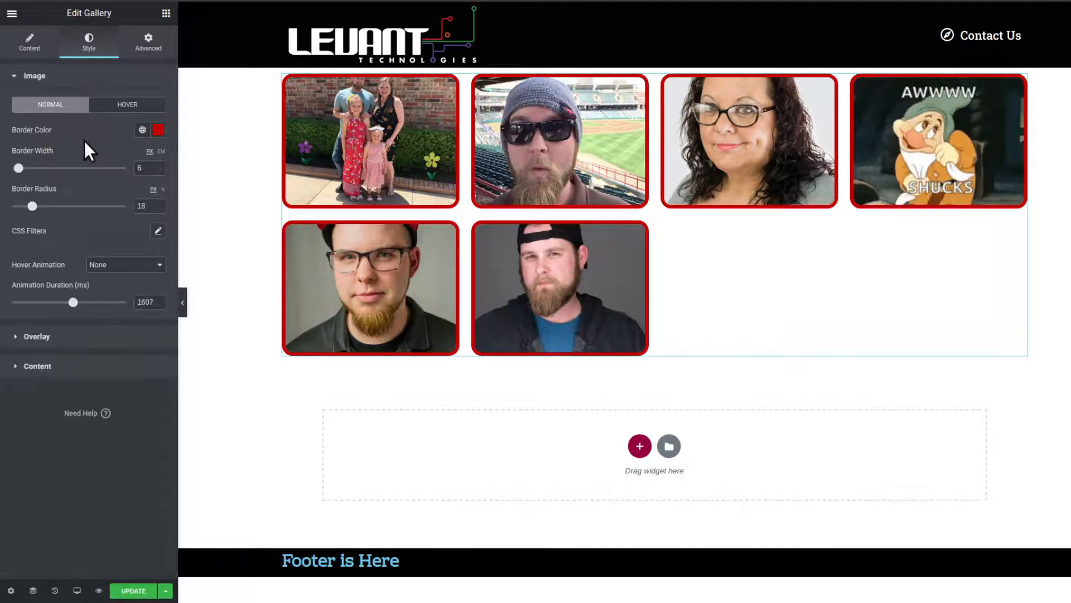
left_click(94, 339)
- Compare the gallery's overlay title and description settings with the styling options for the overlay content
left_click(39, 300)
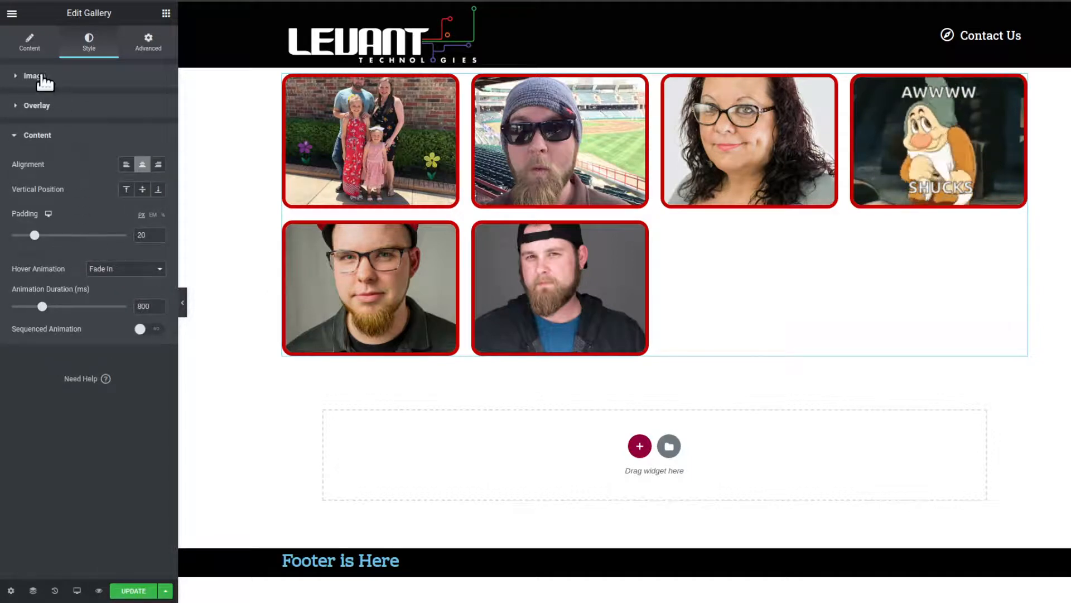
left_click(31, 51)
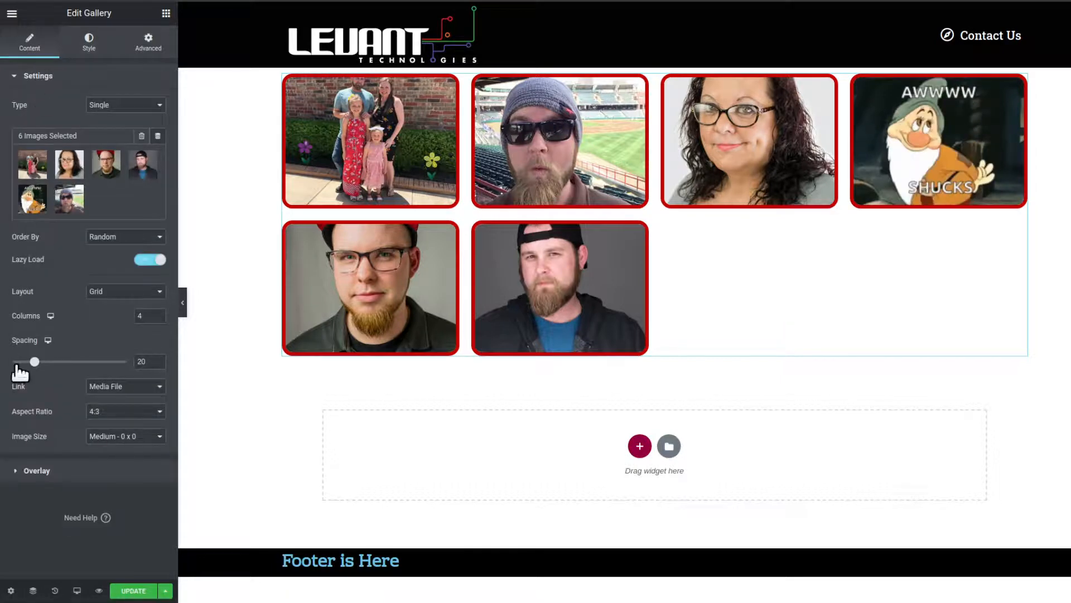
left_click(33, 470)
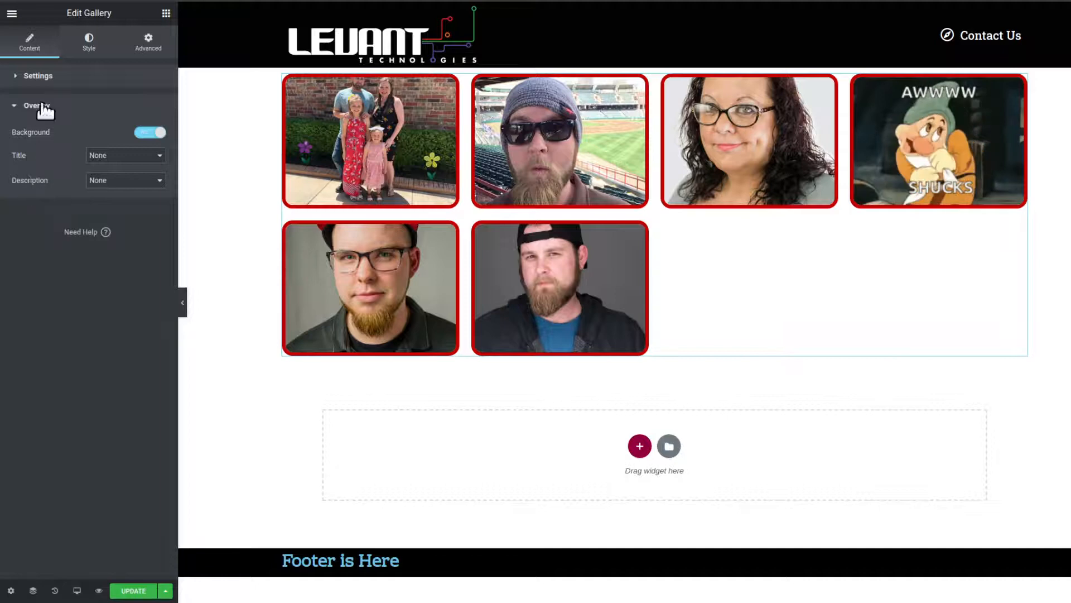
left_click(86, 50)
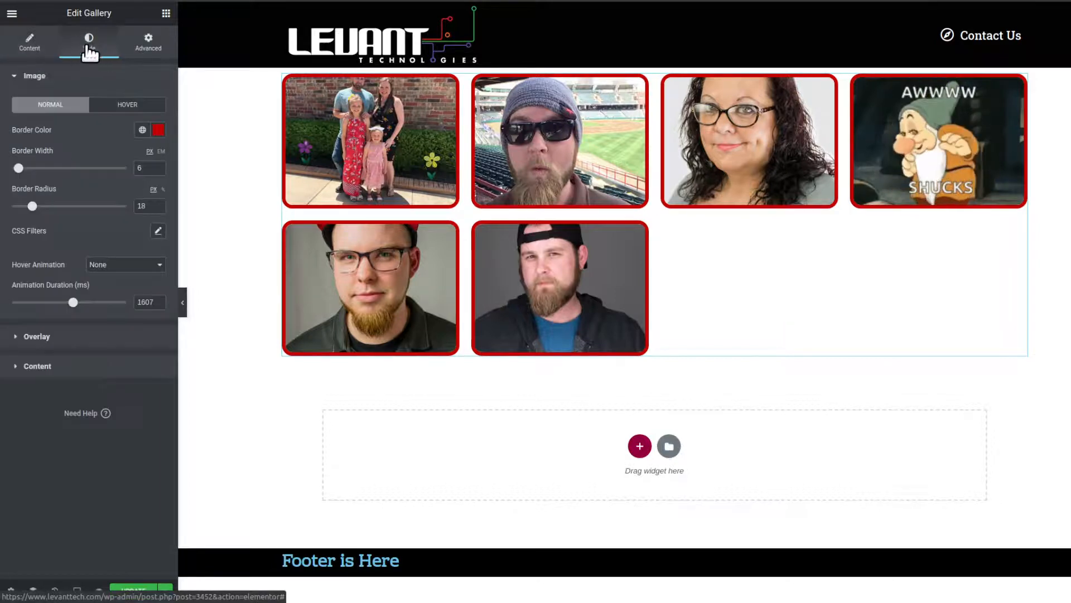
left_click(46, 50)
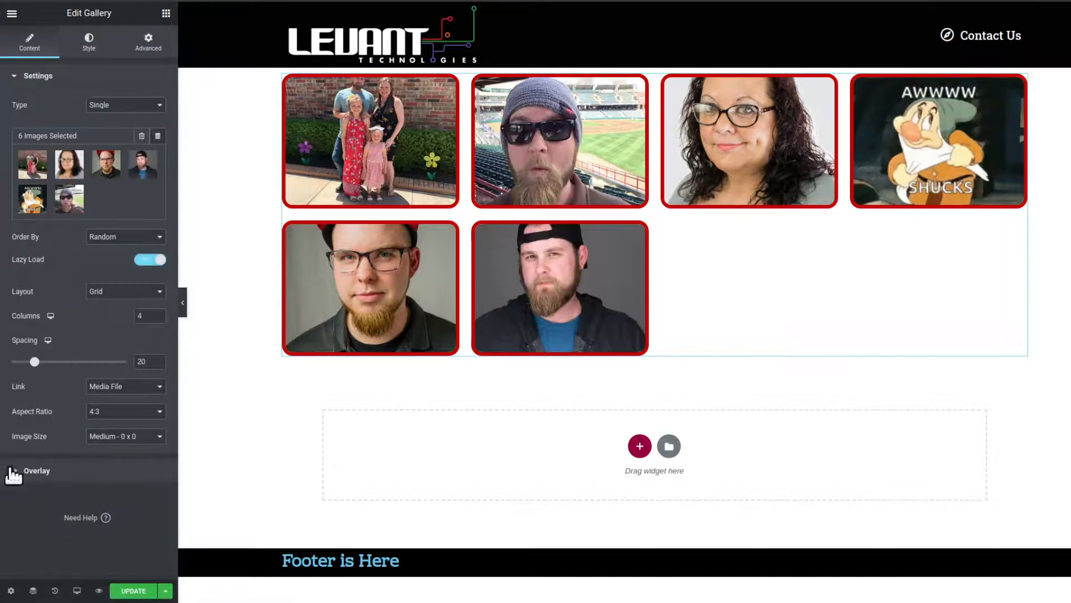
left_click(33, 471)
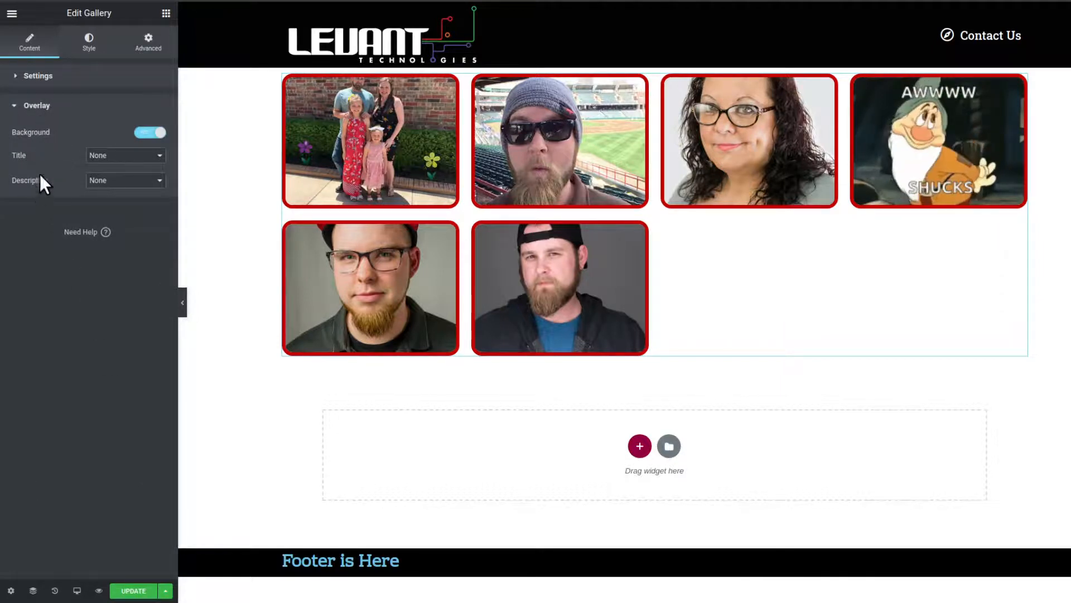
left_click(37, 76)
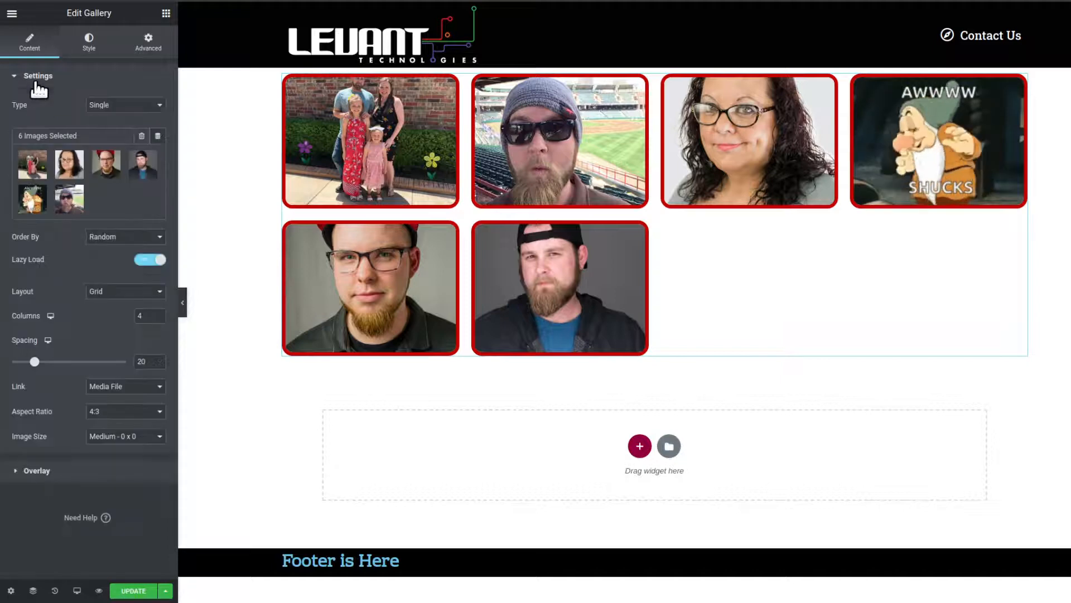
left_click(80, 52)
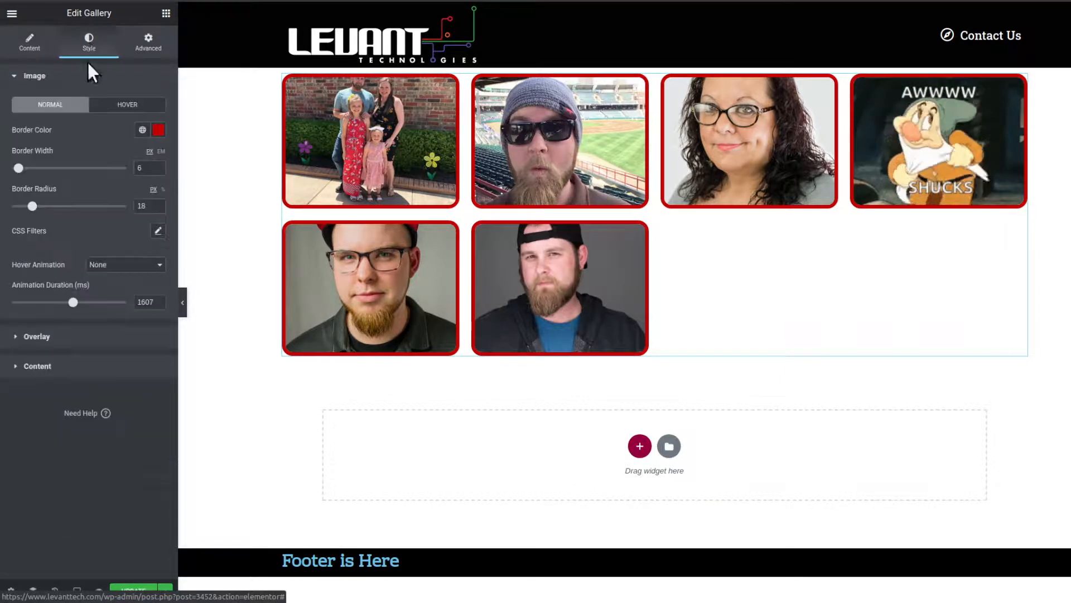
left_click(64, 365)
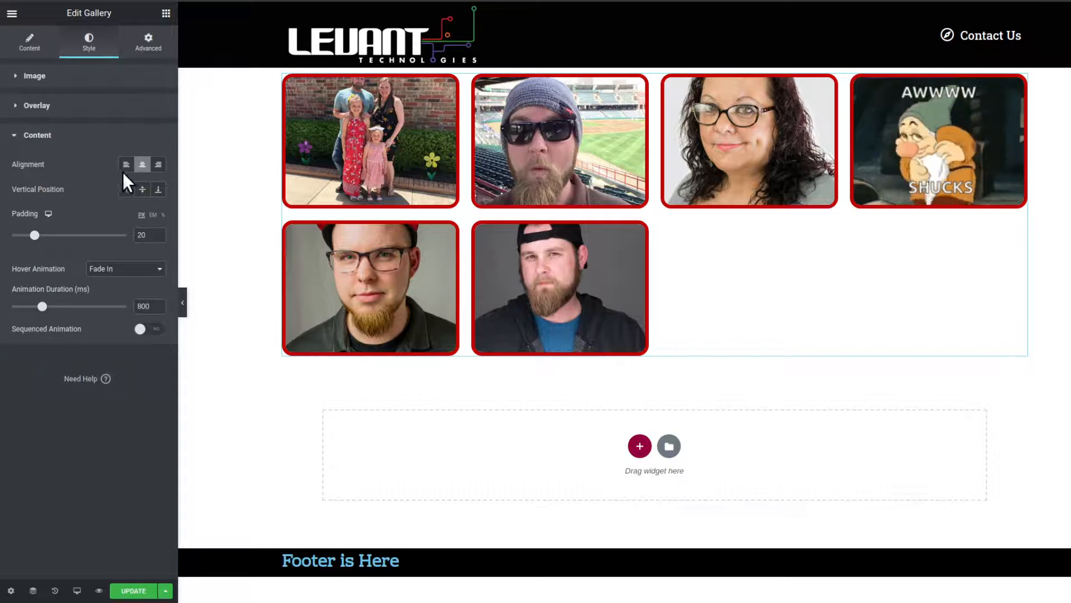
- Set the gallery overlay's title source to Title in the widget's content settings
left_click(42, 55)
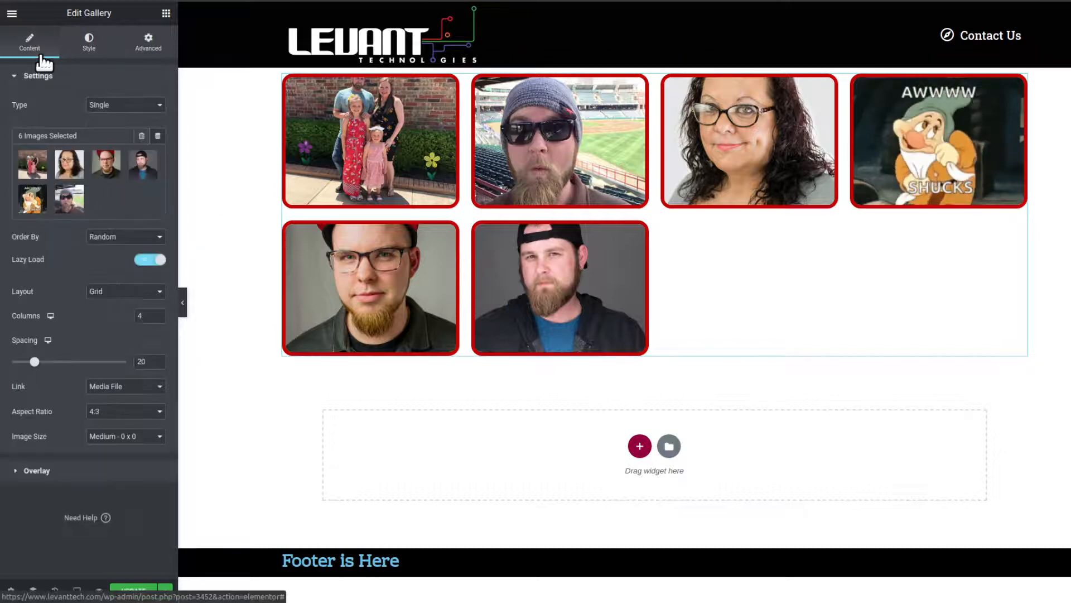
left_click(102, 469)
left_click(96, 153)
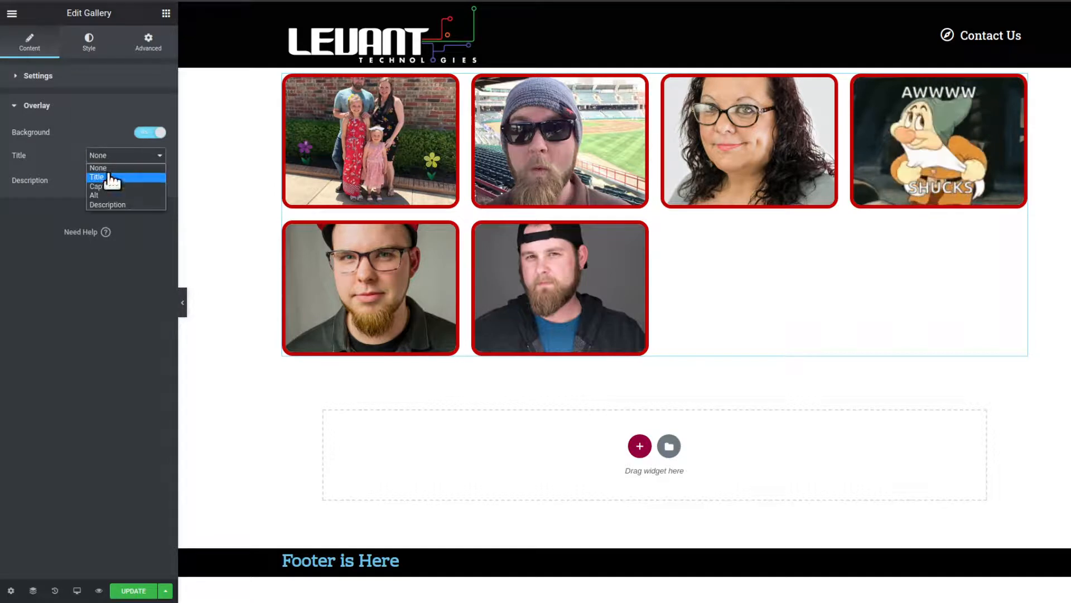
left_click(107, 174)
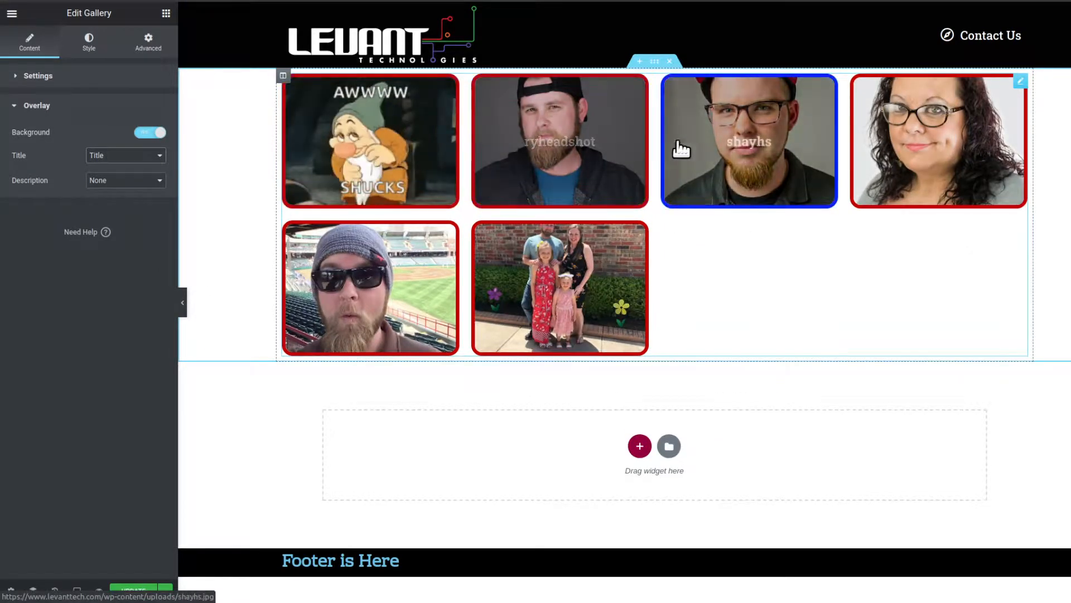
- Try left and right alignment for the overlay content and set the alignment back to center
left_click(85, 48)
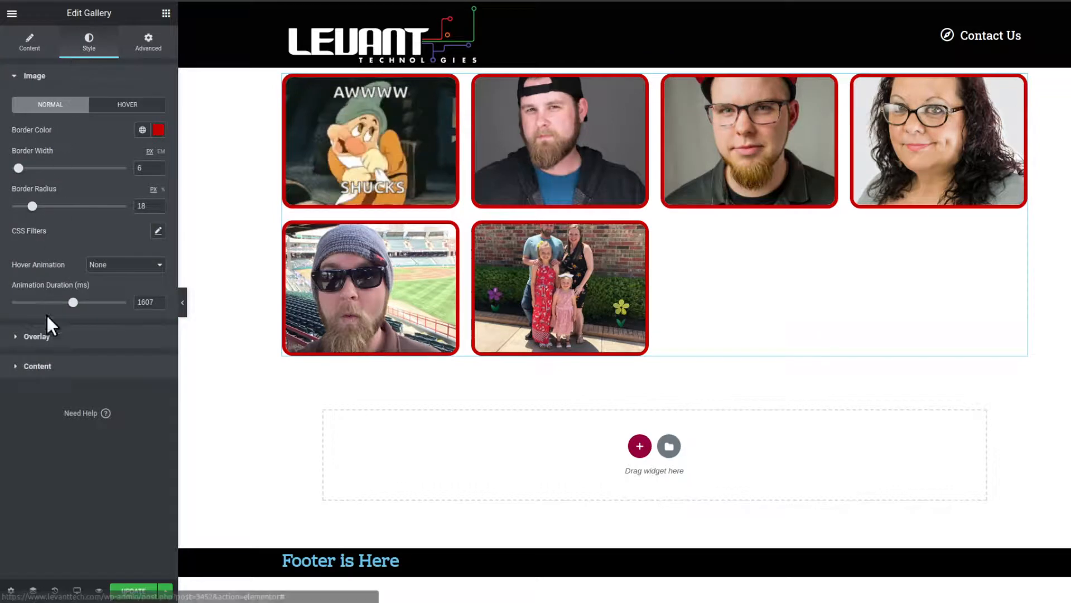
left_click(66, 367)
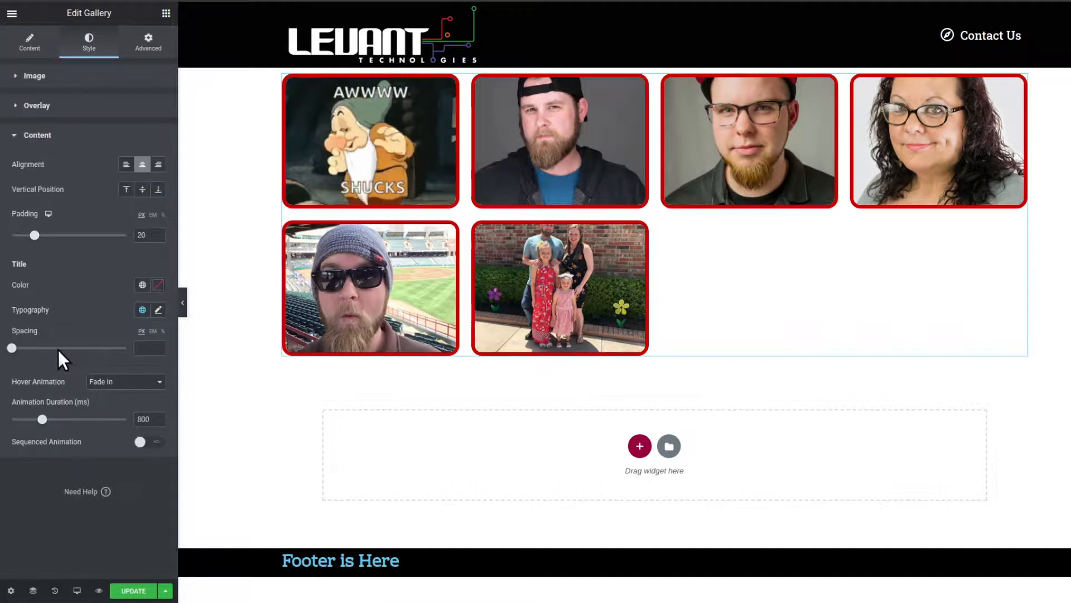
left_click(127, 166)
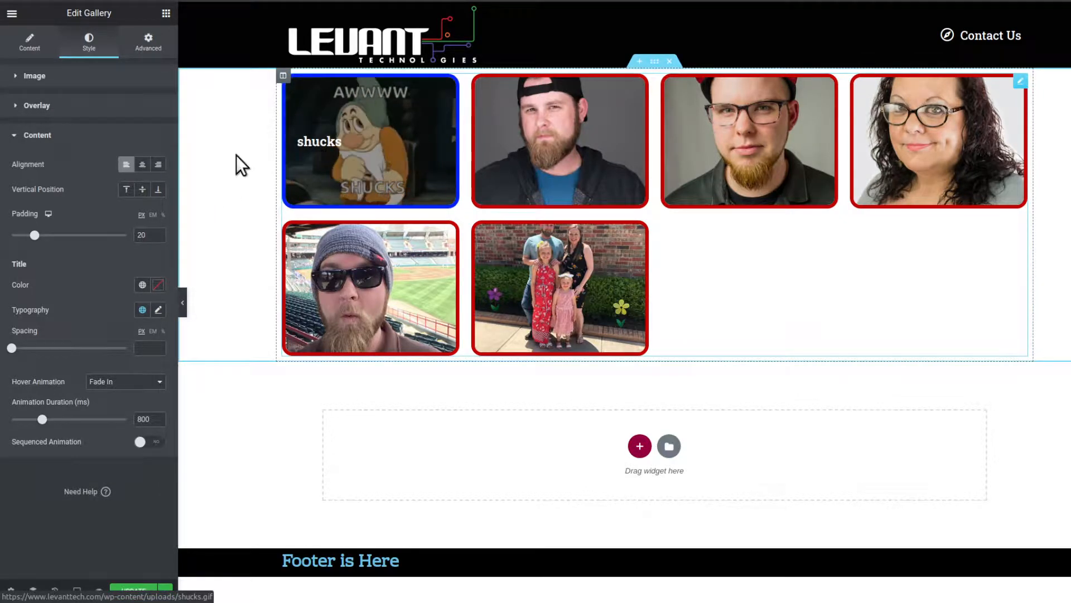
left_click(158, 164)
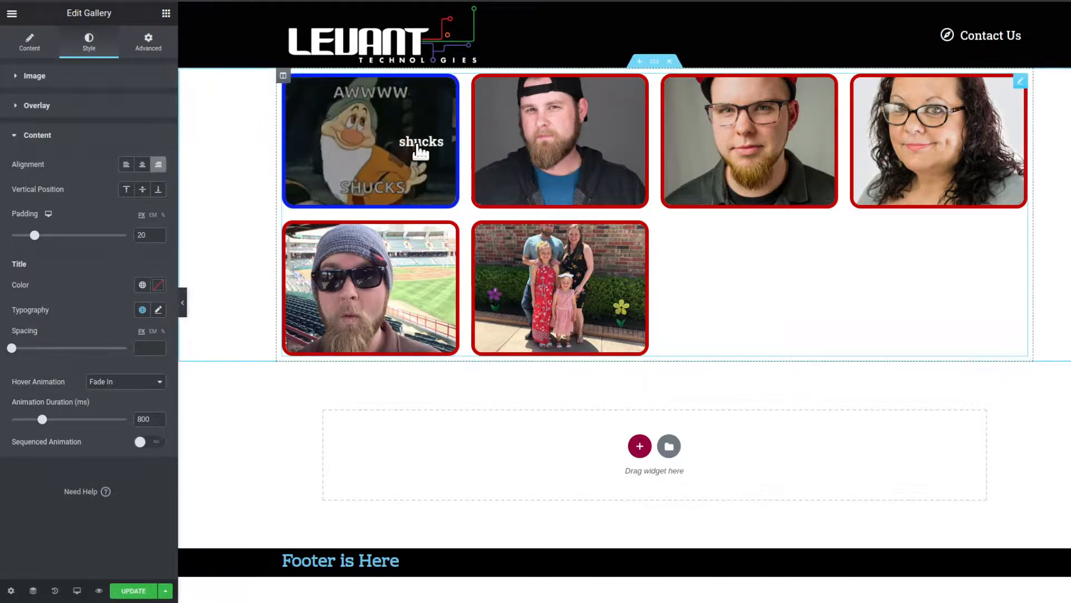
left_click(144, 165)
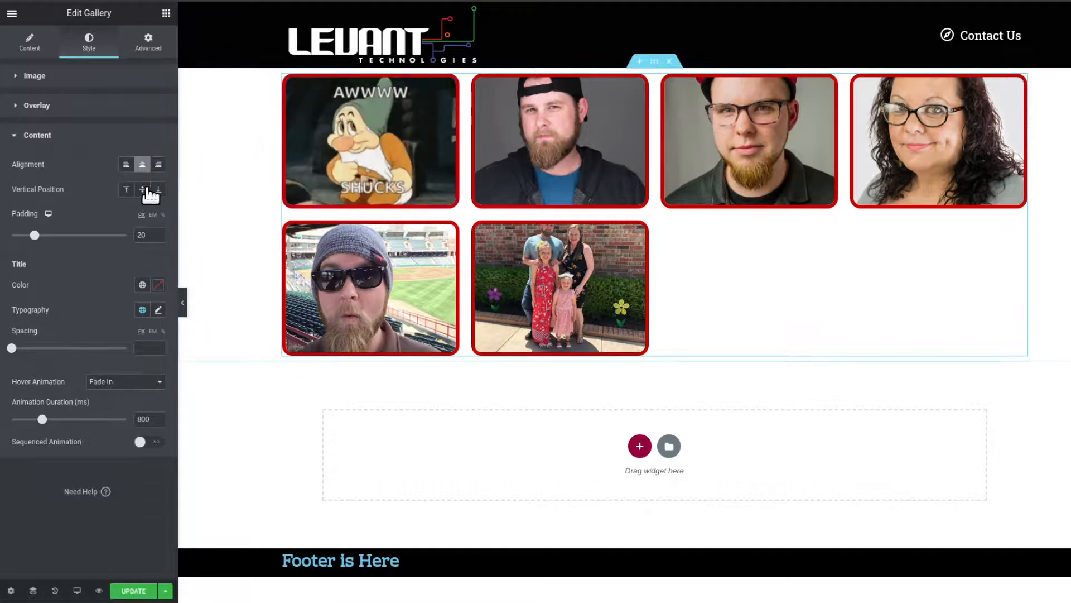
- Try the top and middle vertical positions for the overlay content and set the position to bottom
left_click(128, 190)
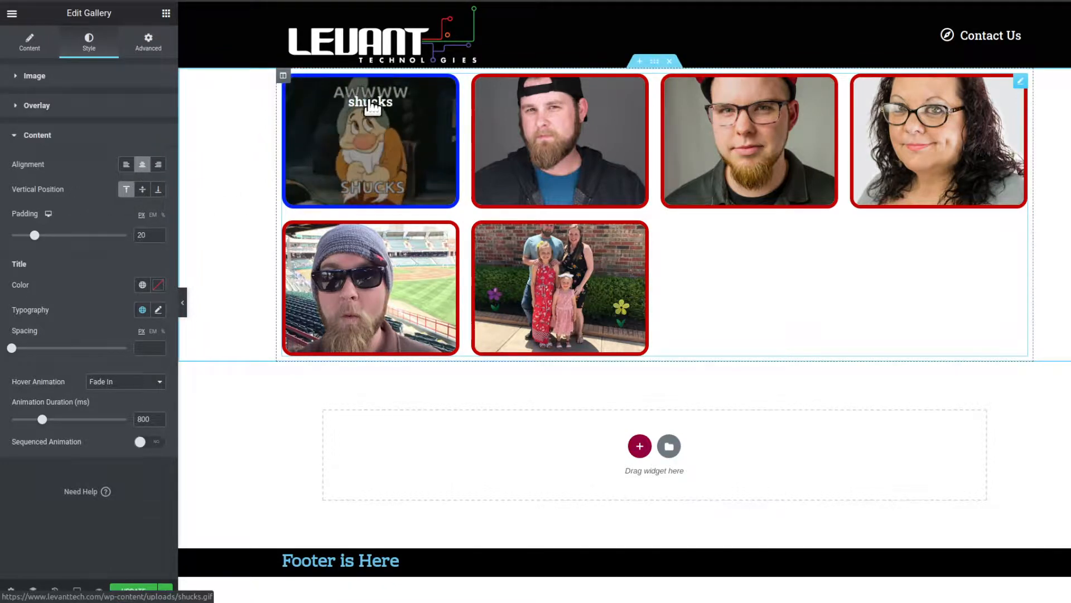
left_click(143, 190)
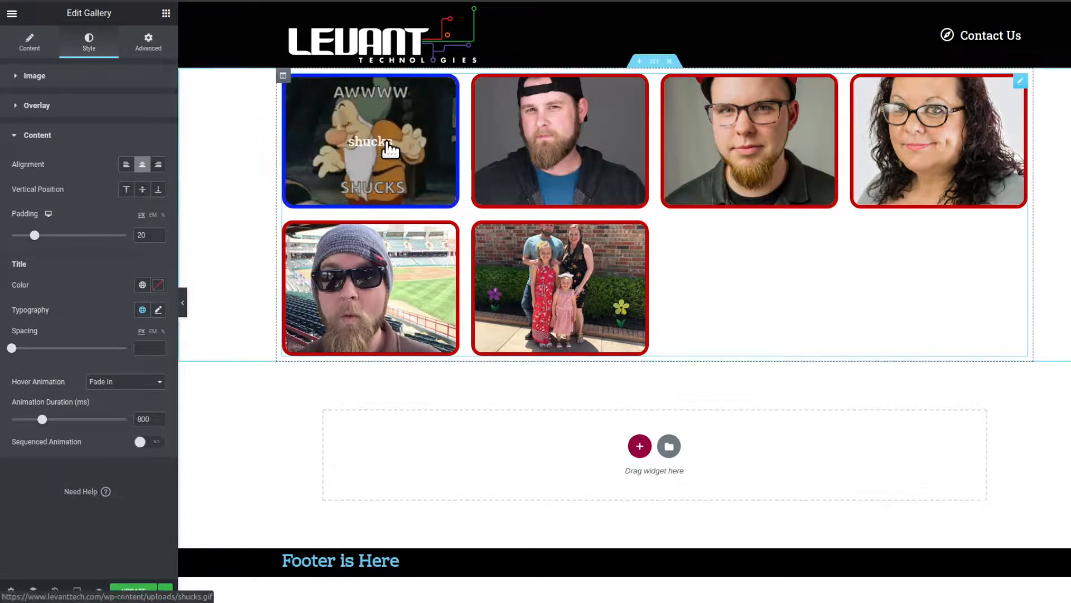
left_click(157, 191)
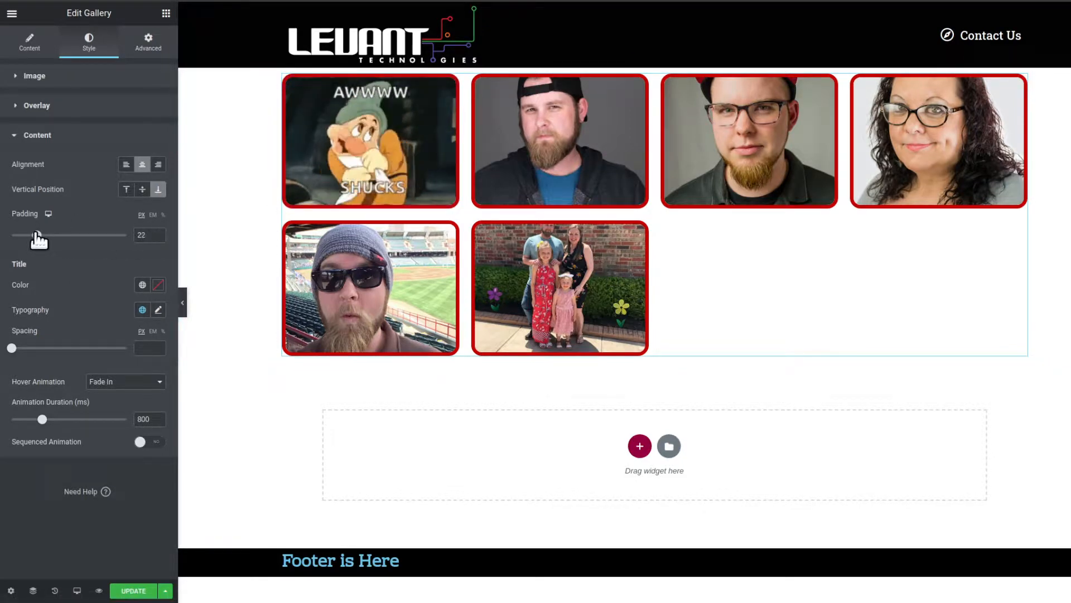
- Try overlay content padding of 0 and 37 px and set the padding back to 20 px
left_click_drag(38, 239, 3, 238)
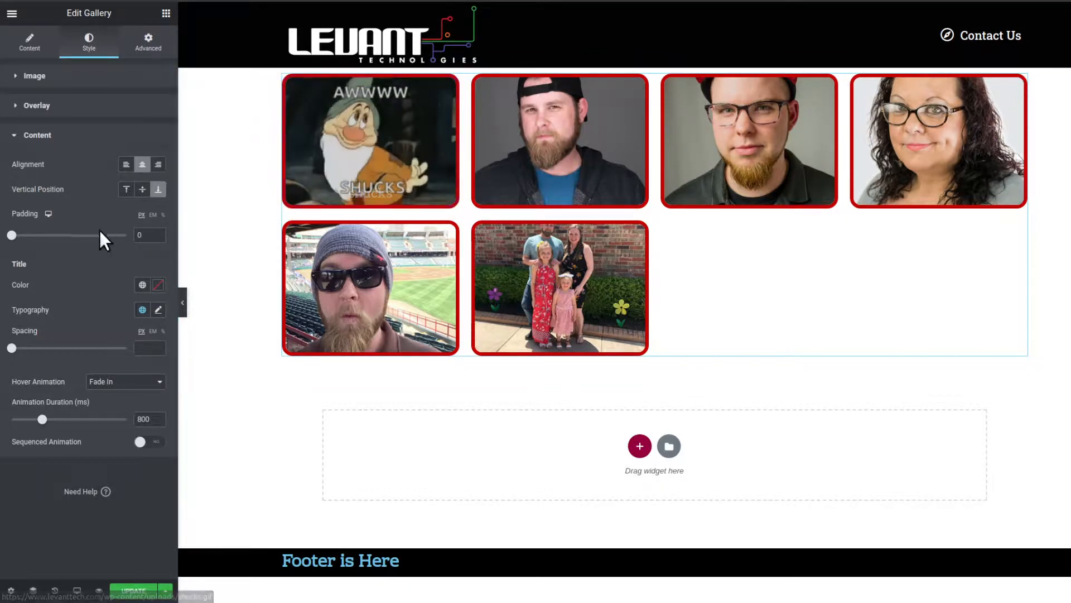
left_click_drag(8, 235, 55, 235)
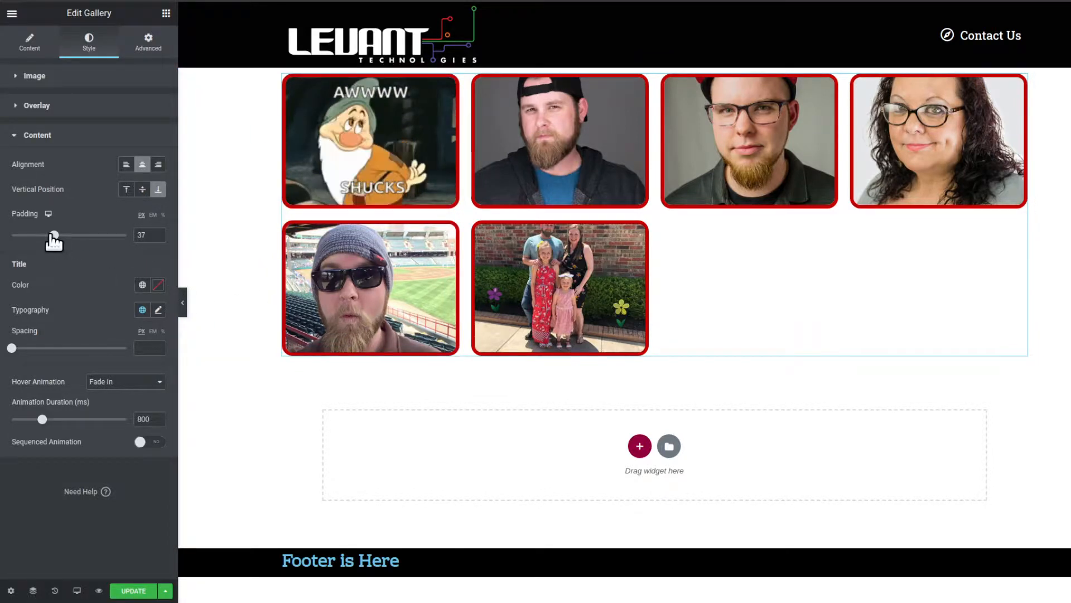
left_click_drag(53, 235, 34, 236)
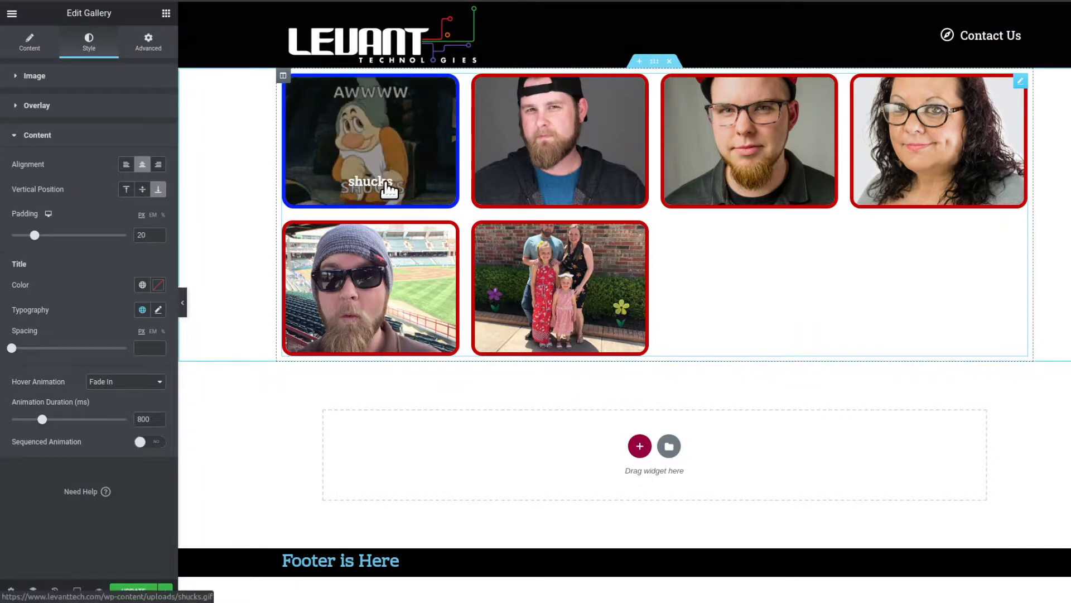
- Set the overlay title's color to red #FF0404
left_click(158, 285)
left_click(137, 343)
left_click_drag(138, 345, 154, 327)
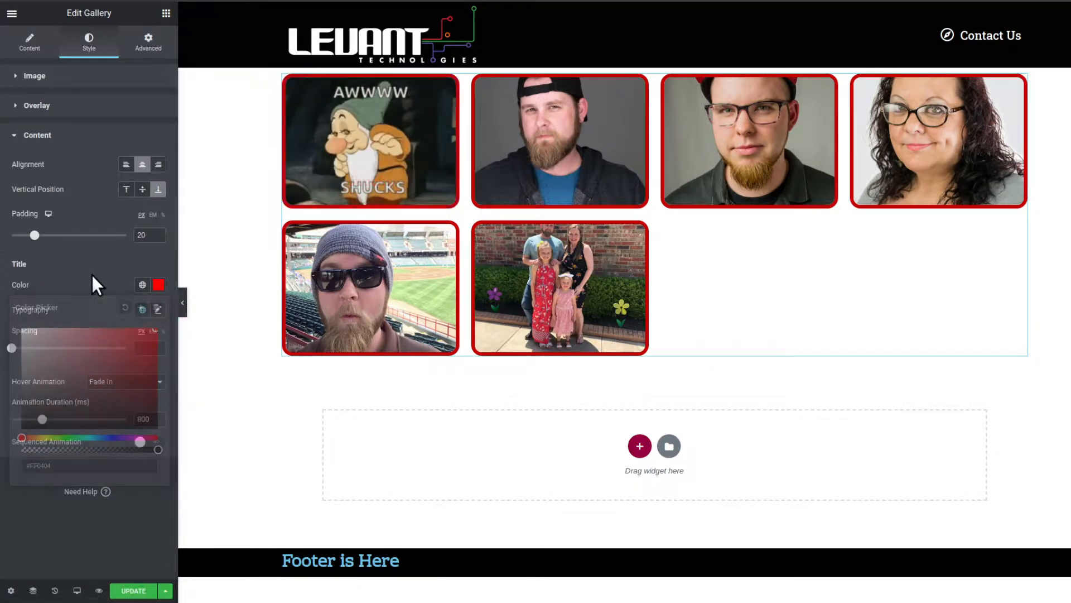
left_click(92, 273)
- Set the overlay title's font size to 47 px in its typography settings
left_click(156, 313)
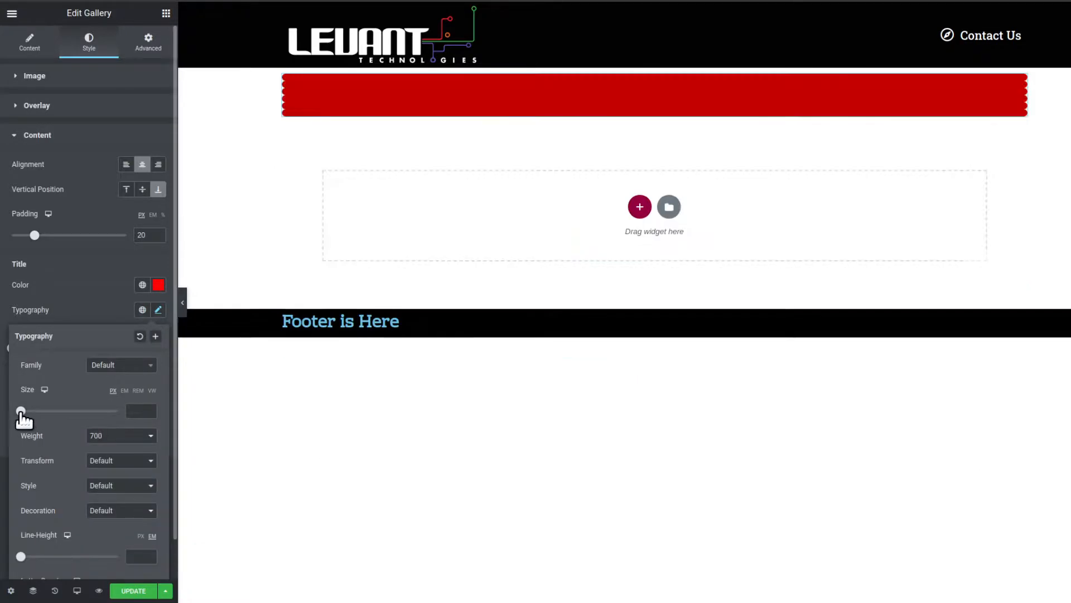
left_click_drag(21, 411, 46, 415)
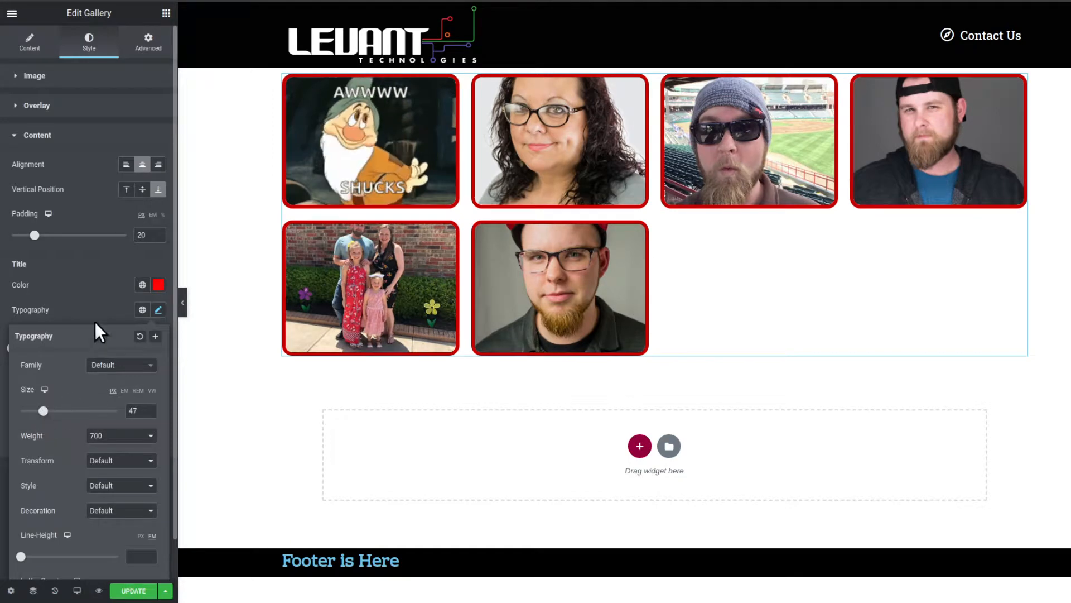
left_click(85, 287)
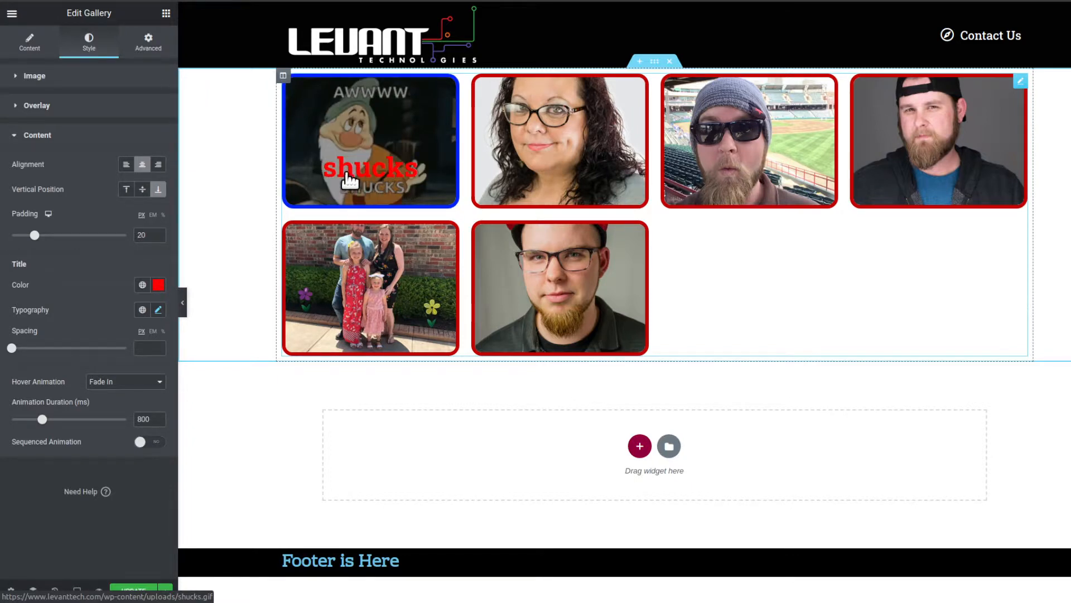
- Review the overlay's title and description settings alongside the styling options for the overlay title
left_click(34, 44)
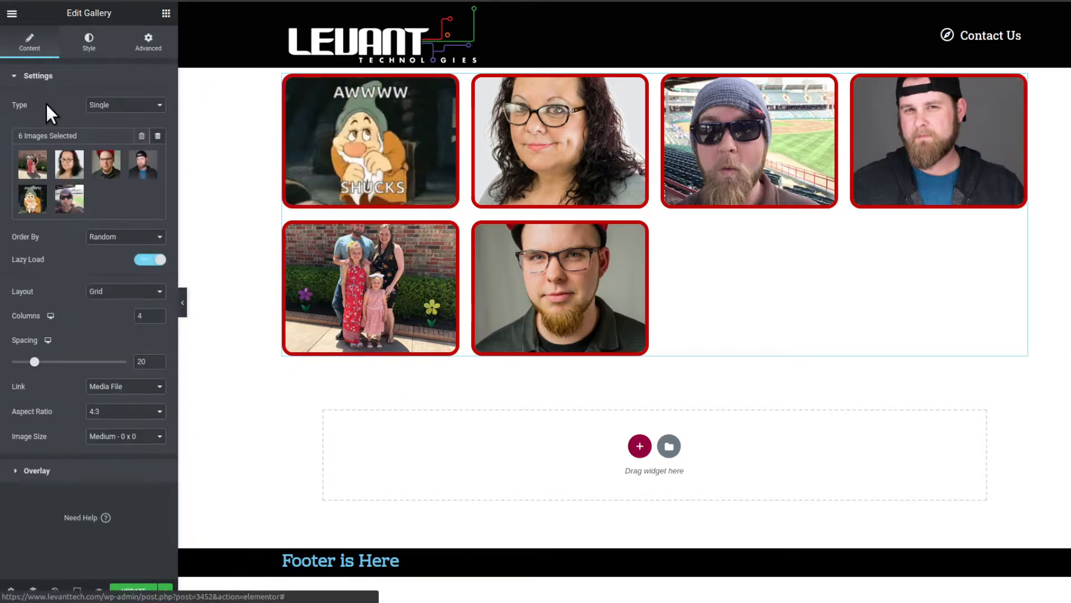
left_click(98, 473)
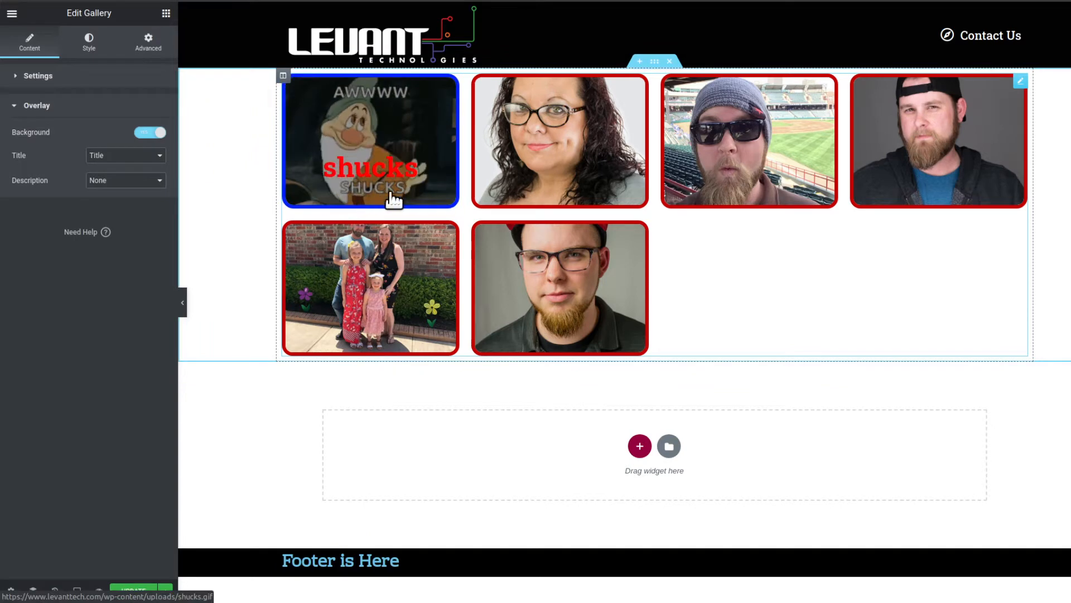
left_click(84, 53)
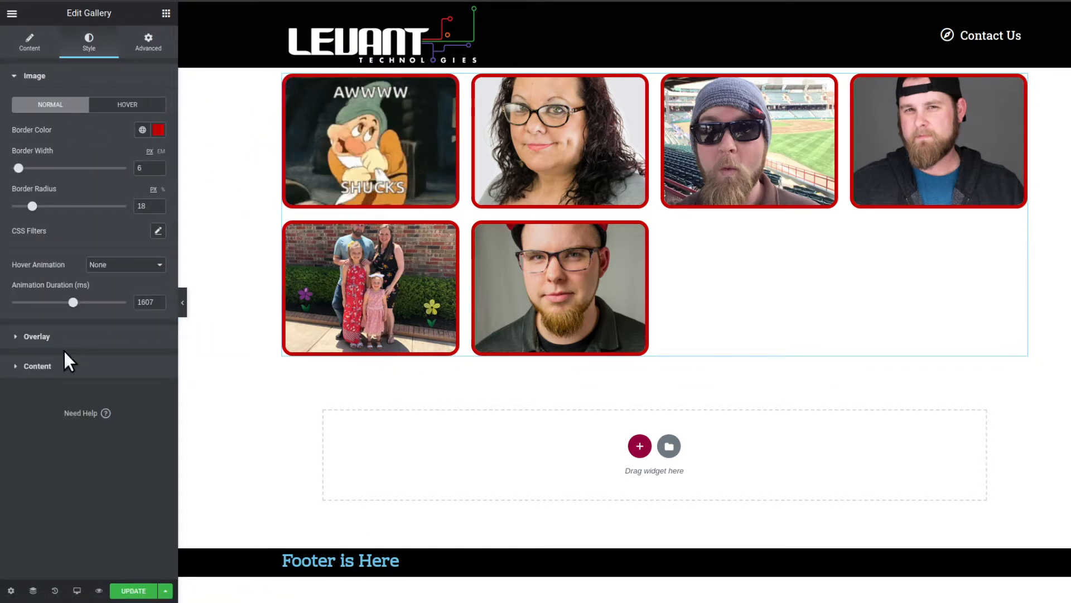
left_click(68, 368)
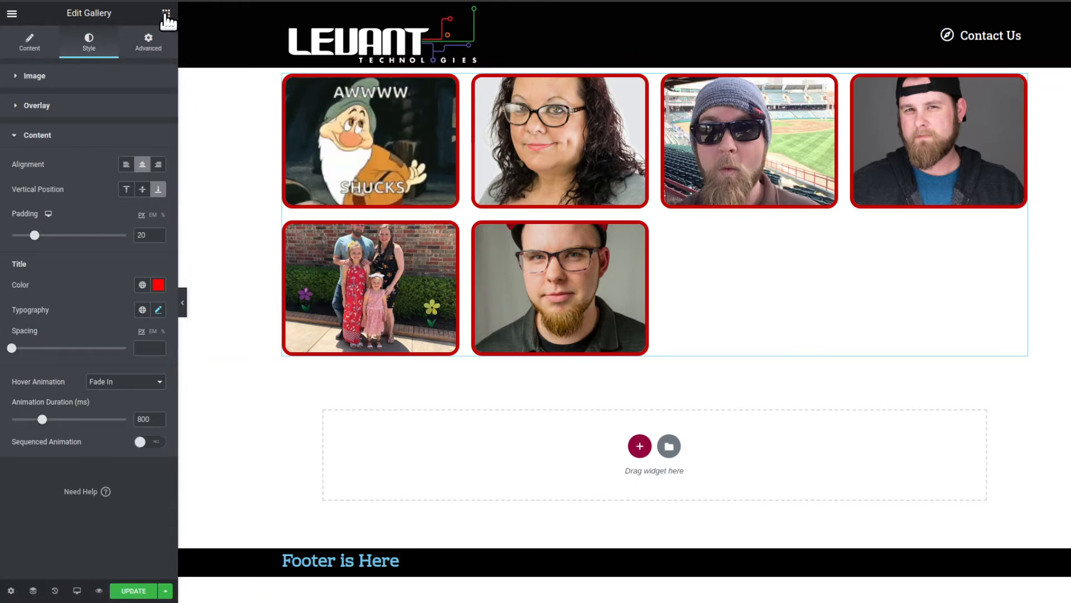
- Review the available gallery types in the widget's content settings, keeping Single
left_click(34, 41)
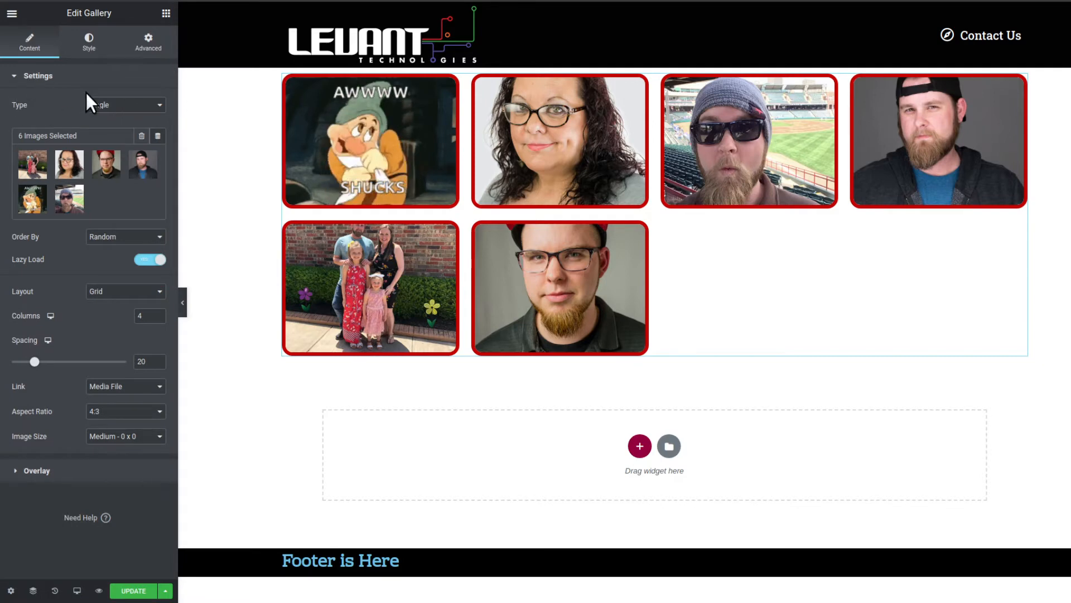
left_click(106, 102)
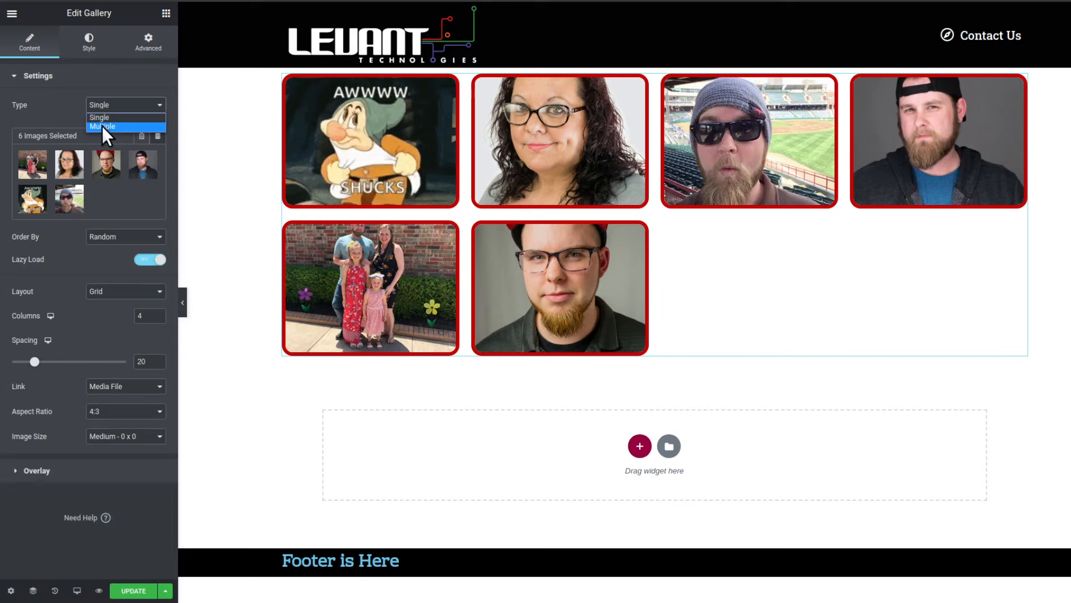
left_click(54, 117)
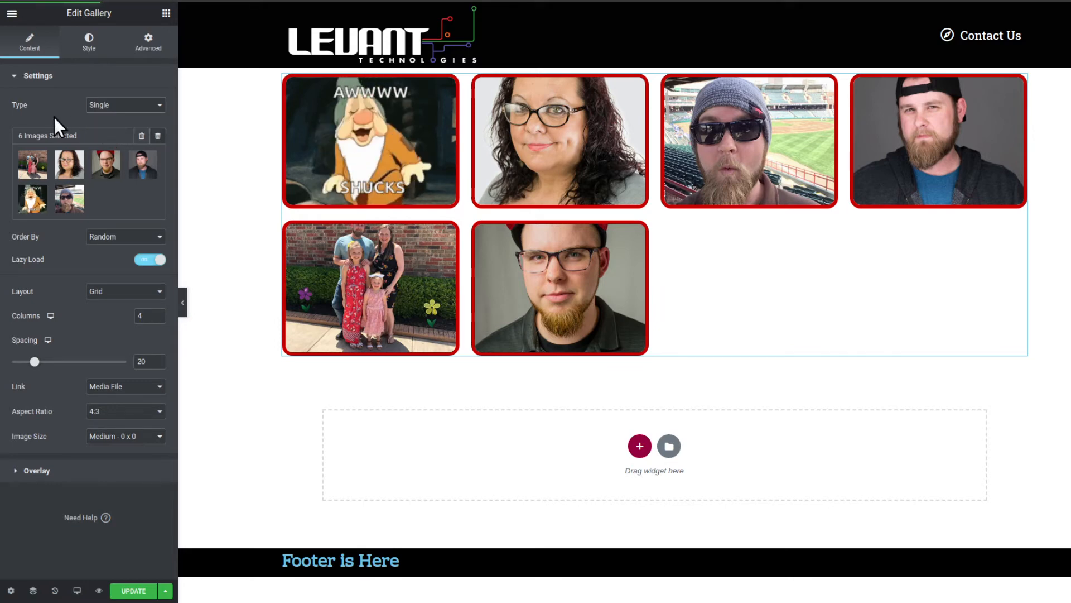